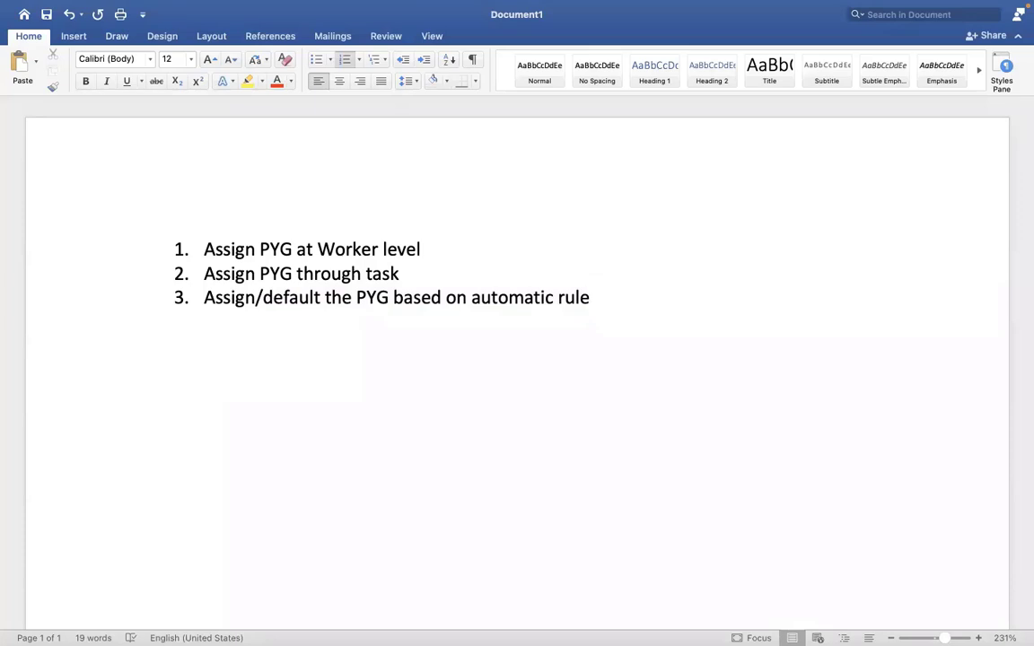
Step: Add a fourth list item reading 'EIB - ASSIGN PAY GROUP THROUGH EIB'
{"action": "key", "text": "Return"}
{"action": "type", "text": "EIB - A"}
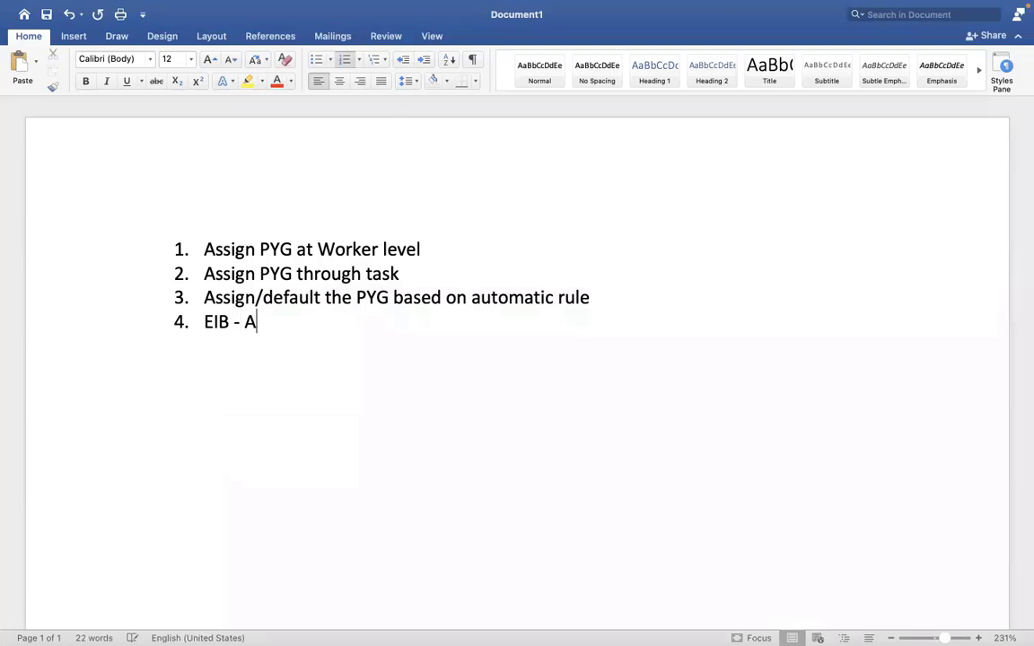
{"action": "type", "text": "SSIGN PAY"}
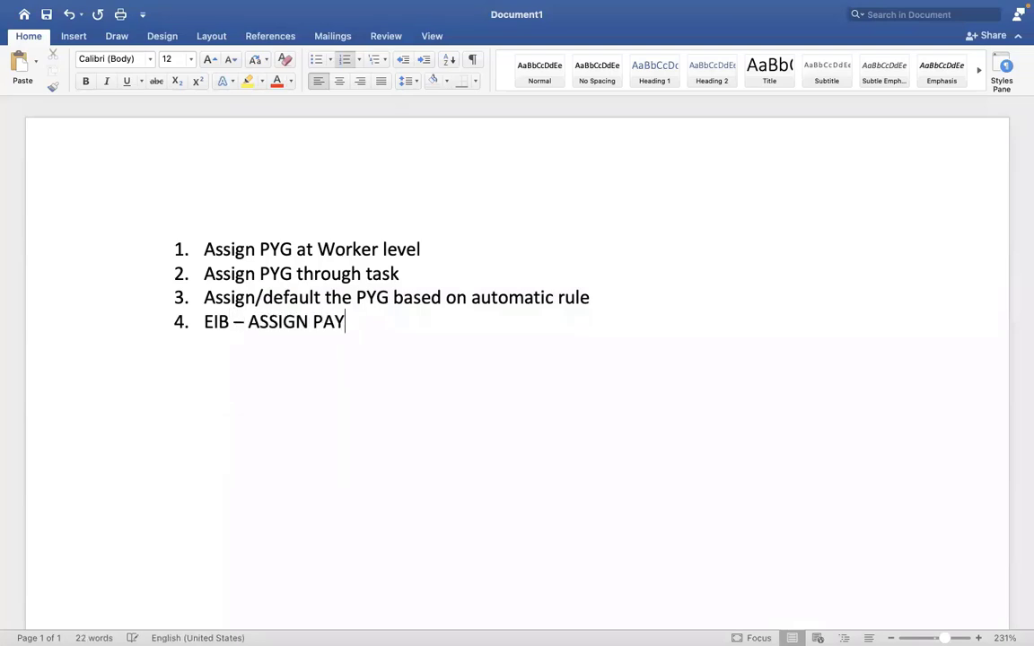
{"action": "type", "text": " GROUP H"}
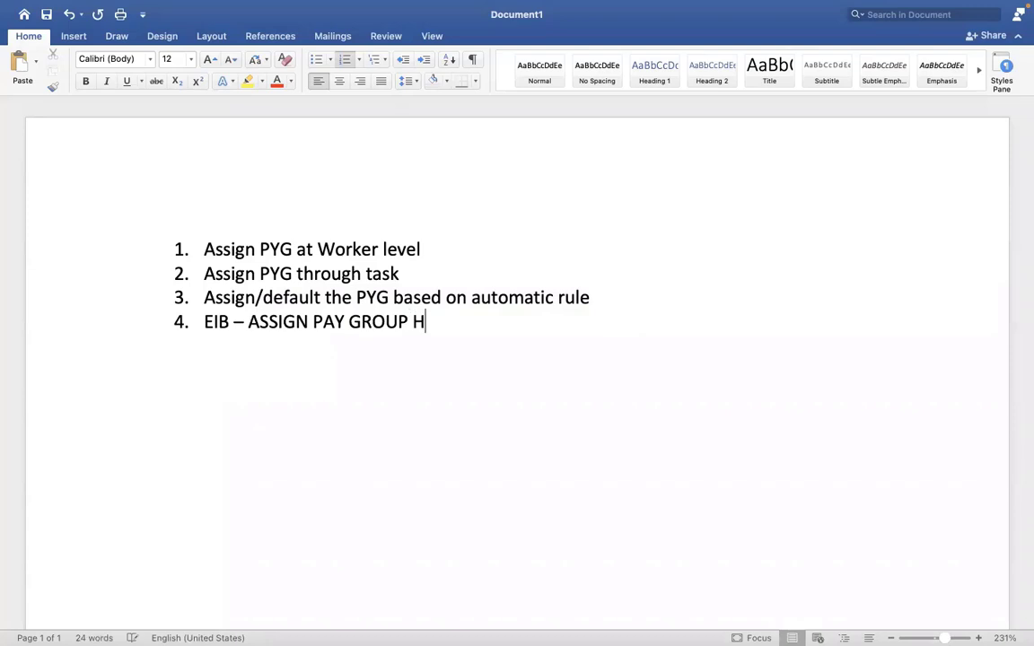
{"action": "key", "text": "BackSpace"}
{"action": "type", "text": "THROUGH EIB"}
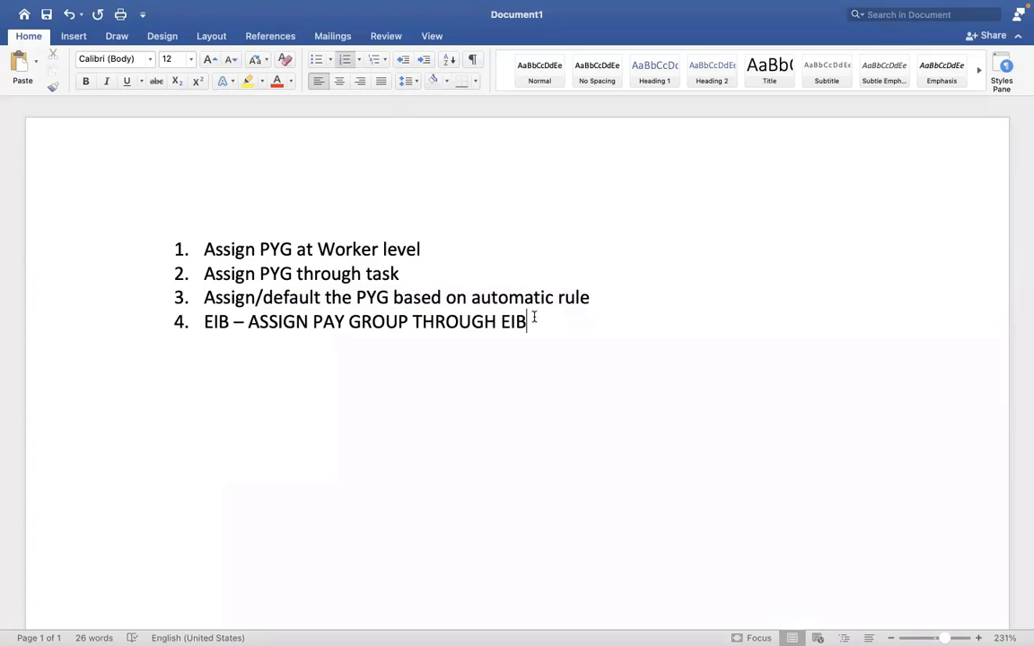
{"action": "left_click_drag", "start_coordinate": [534, 321], "coordinate": [203, 322]}
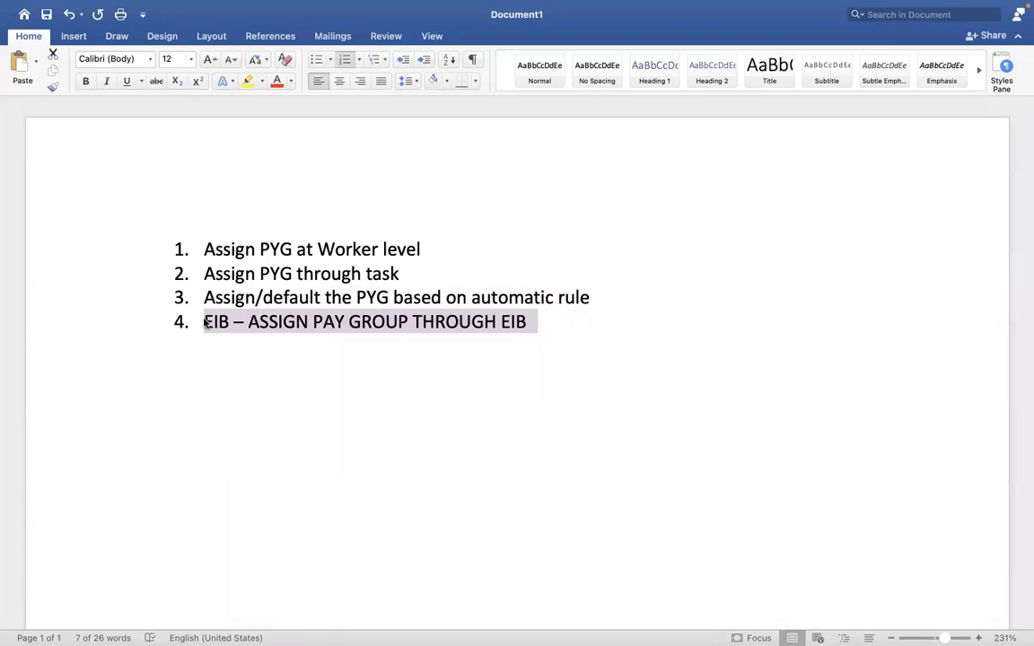
Step: Complete item 4 with '- ASSIGN /CHANGE THE PYG for mass employees?'
{"action": "key", "text": "ctrl+Right"}
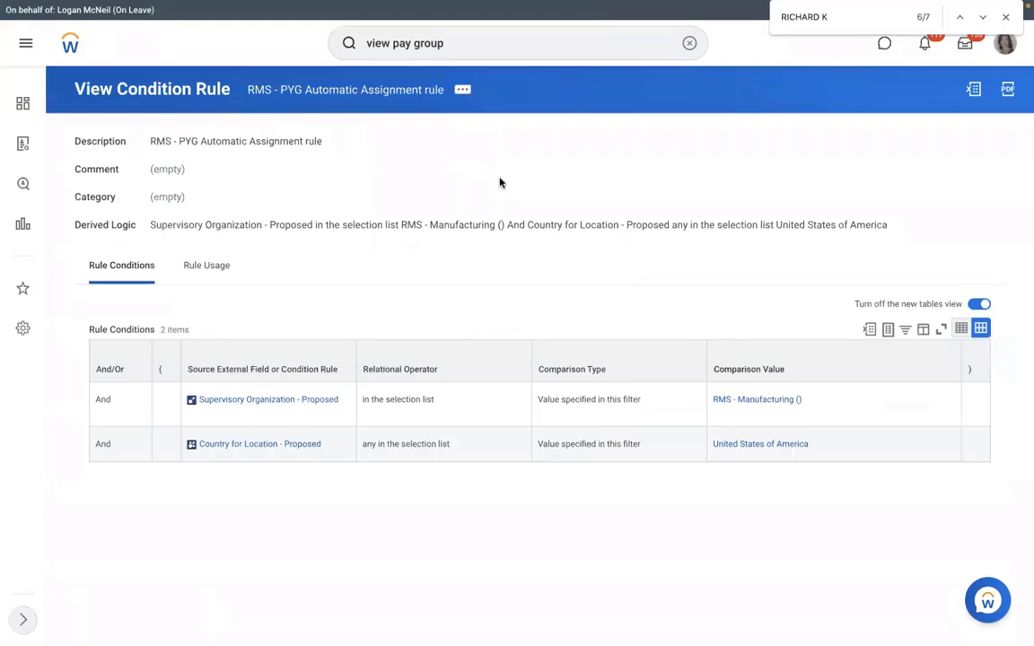
{"action": "key", "text": "ctrl+Left"}
{"action": "triple_click", "coordinate": [547, 331]}
{"action": "left_click", "coordinate": [547, 331]}
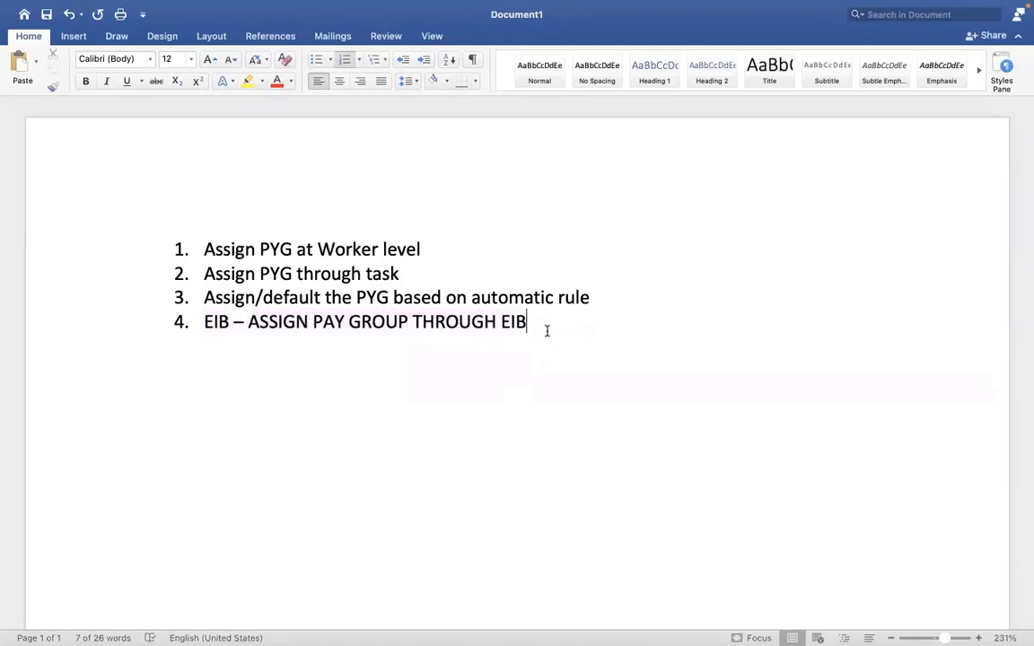
{"action": "type", "text": "- "}
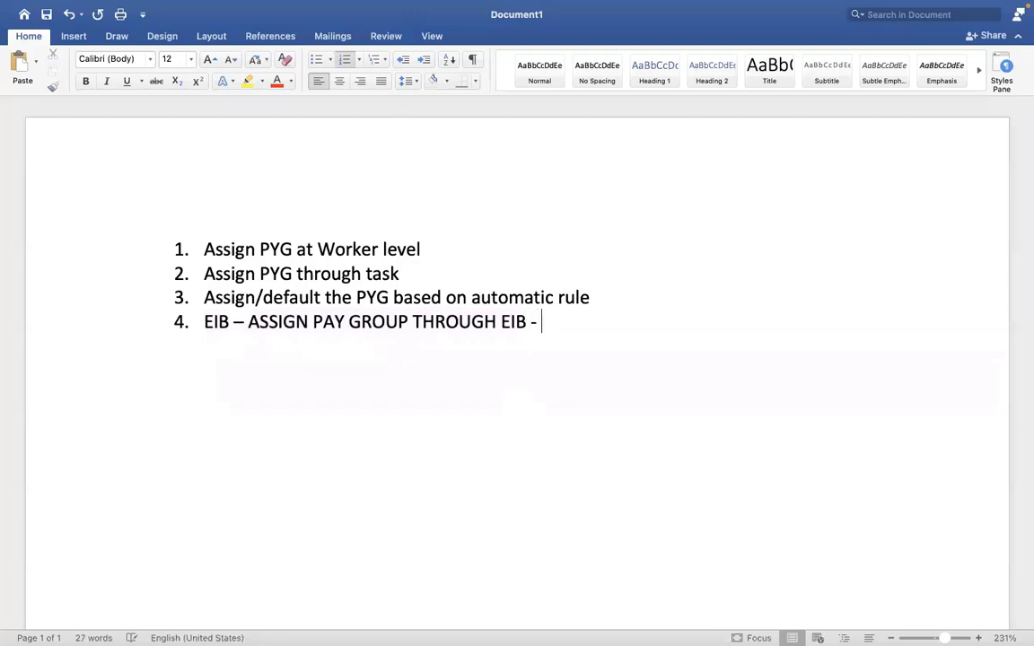
{"action": "type", "text": "ASSIGN "}
{"action": "type", "text": "/C"}
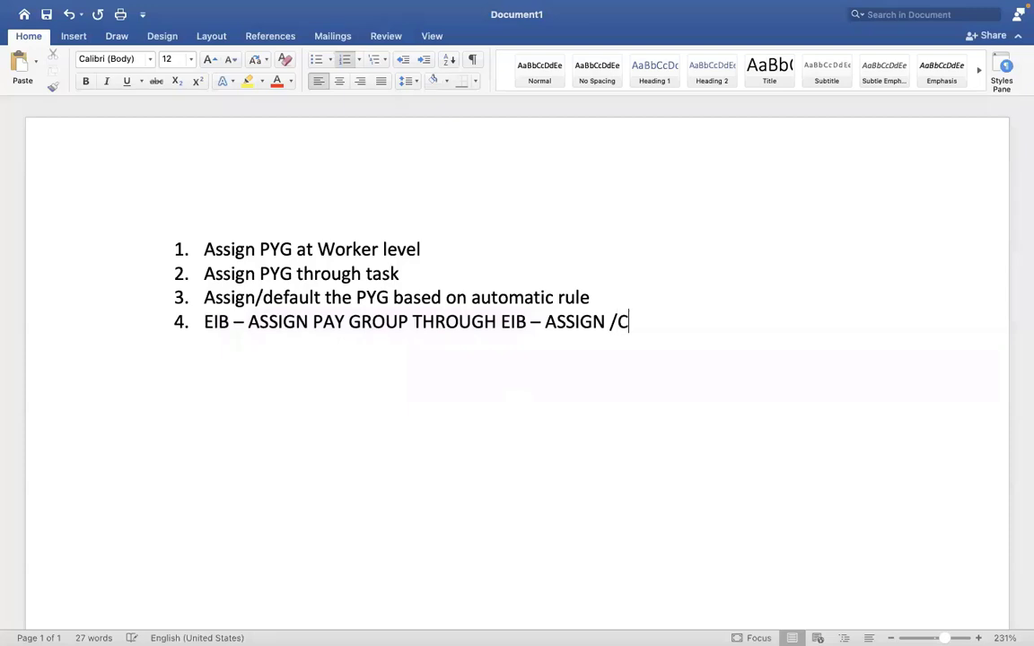
{"action": "type", "text": "HANGE THE p"}
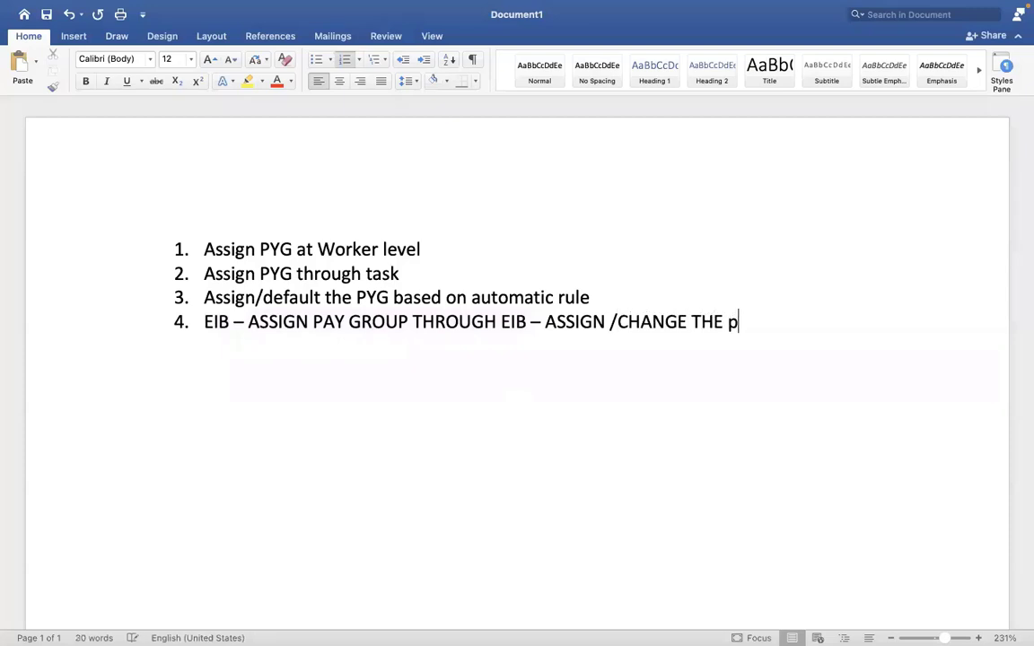
{"action": "key", "text": "BackSpace"}
{"action": "type", "text": "PYG for mass "}
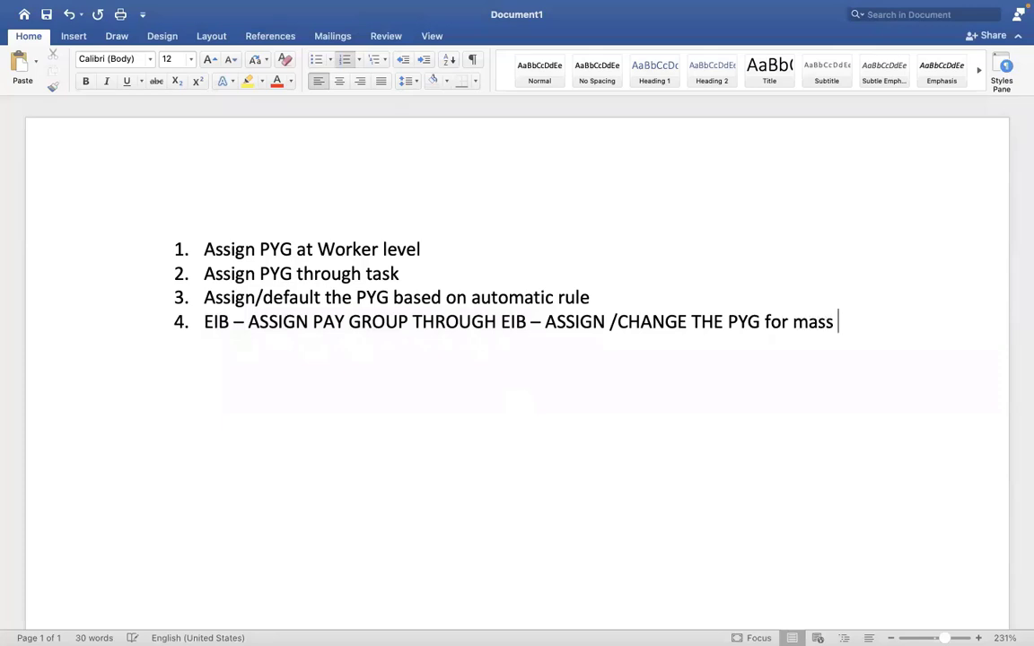
{"action": "type", "text": "employees?"}
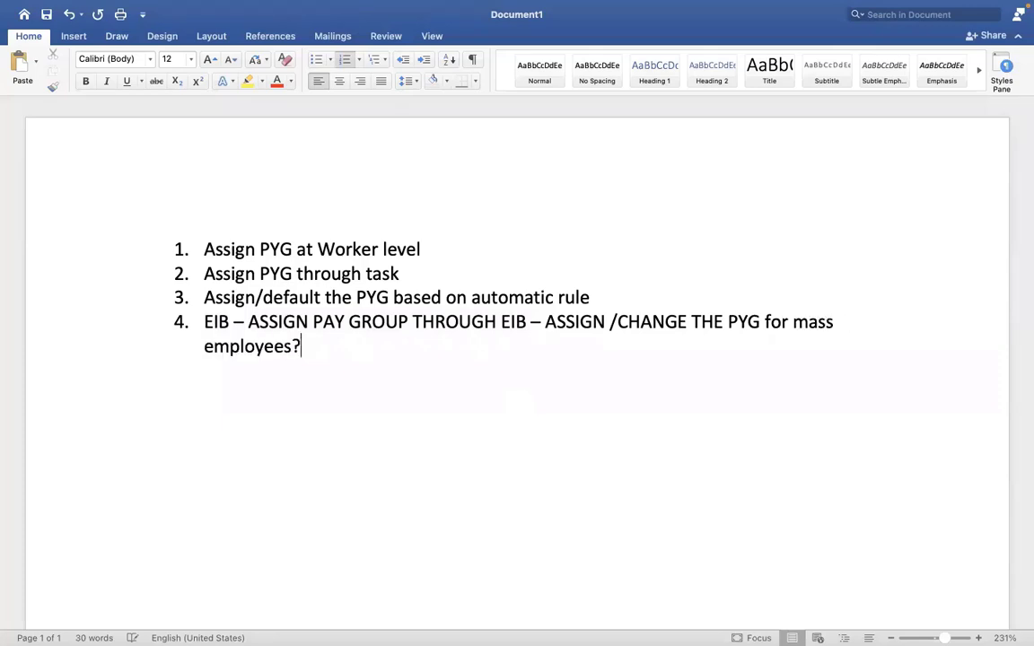
{"action": "key", "text": "ctrl+Right"}
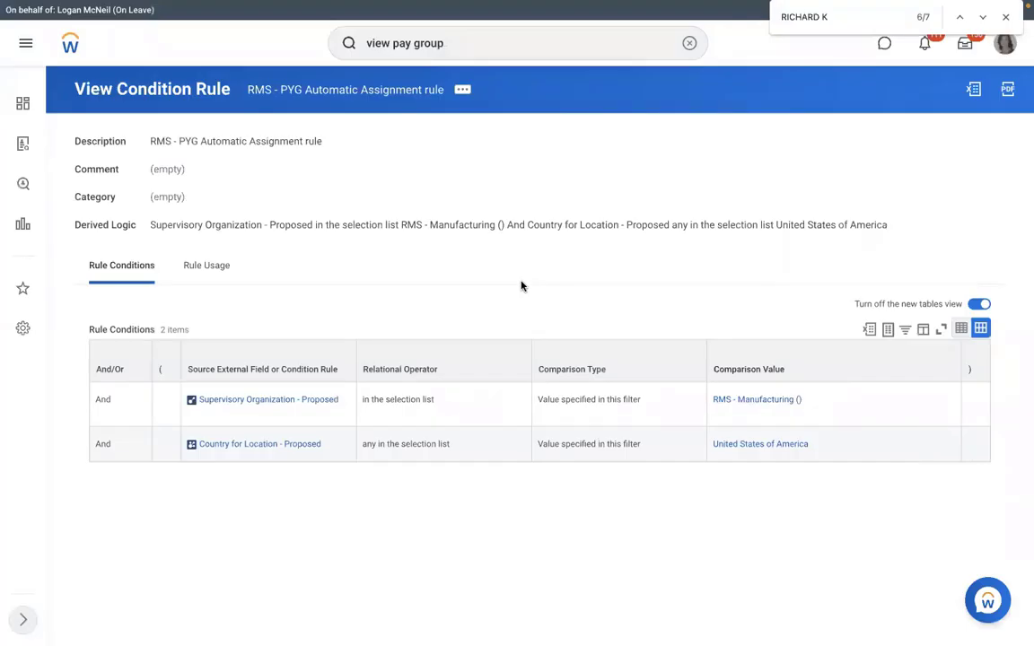
{"action": "key", "text": "ctrl+Left"}
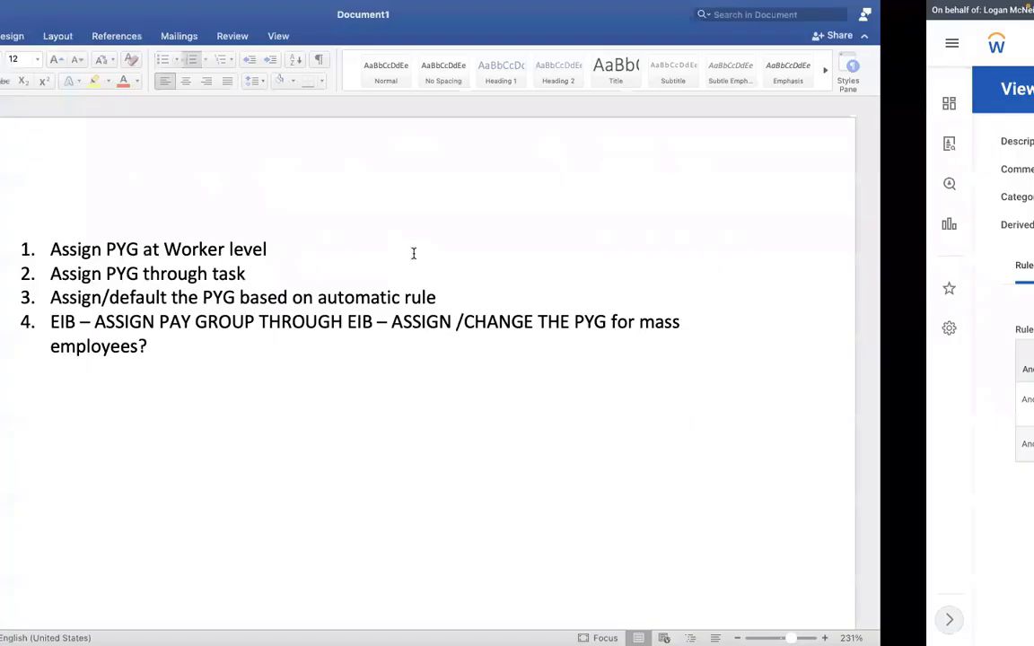
{"action": "left_click_drag", "start_coordinate": [405, 277], "coordinate": [216, 260]}
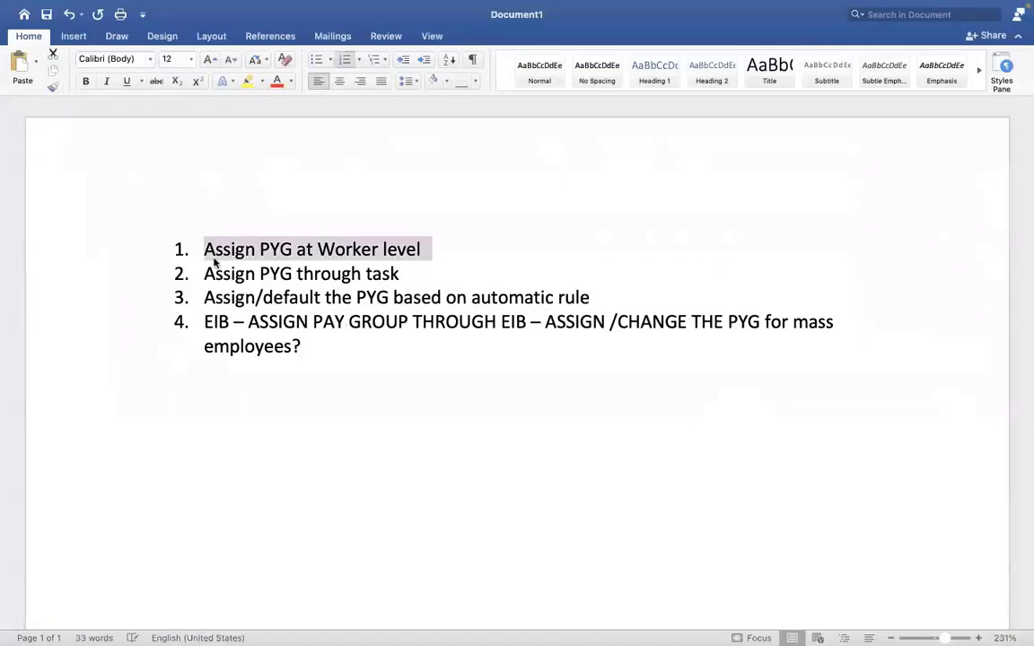
{"action": "key", "text": "ctrl+Right"}
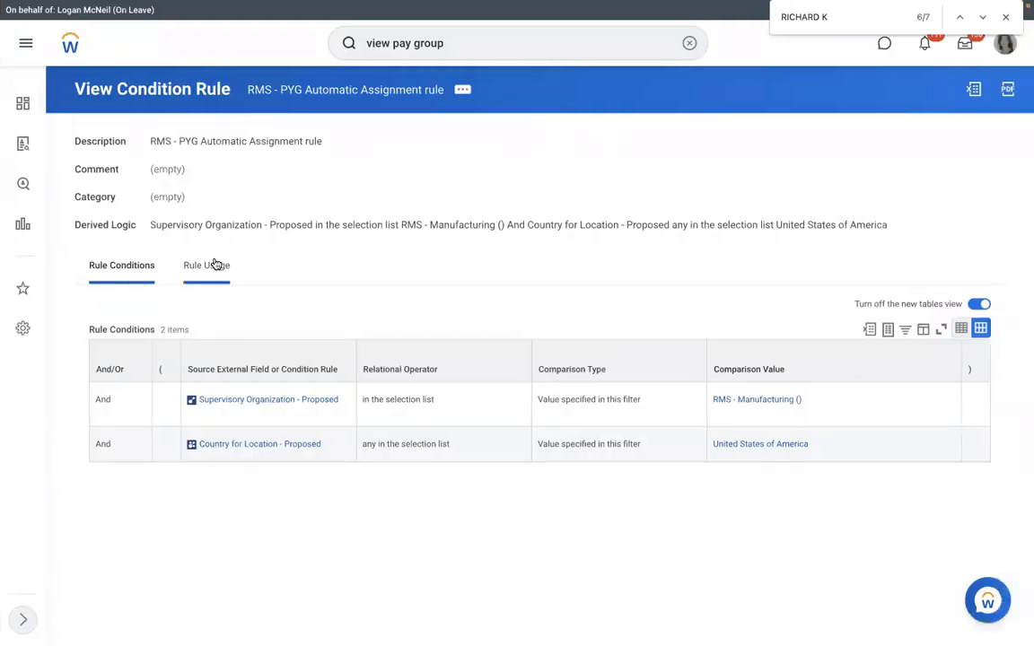
{"action": "key", "text": "ctrl+Left"}
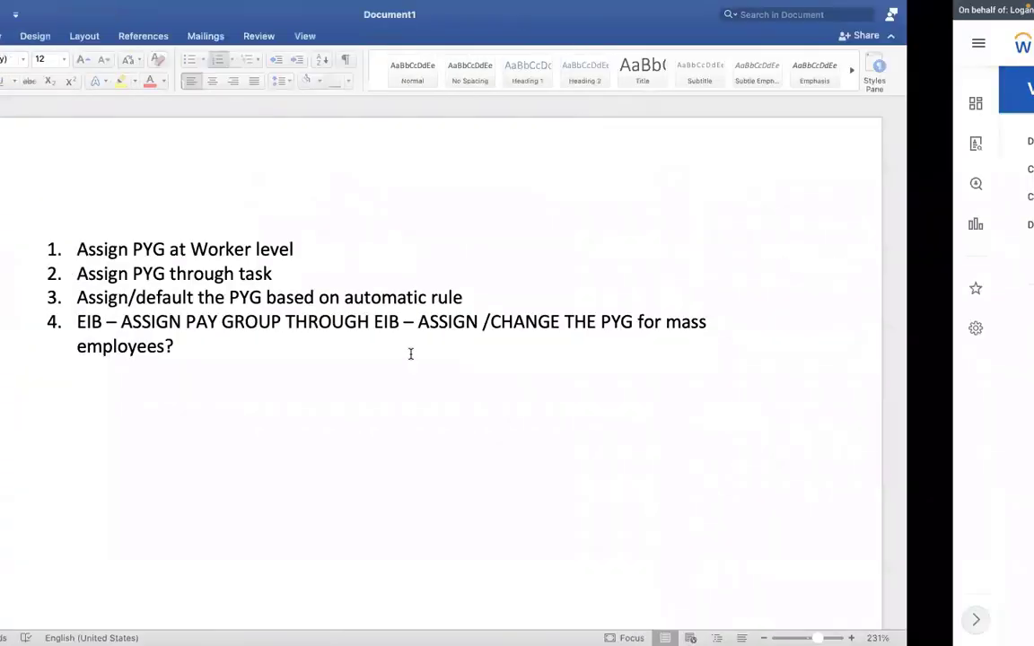
{"action": "left_click_drag", "start_coordinate": [309, 321], "coordinate": [203, 323]}
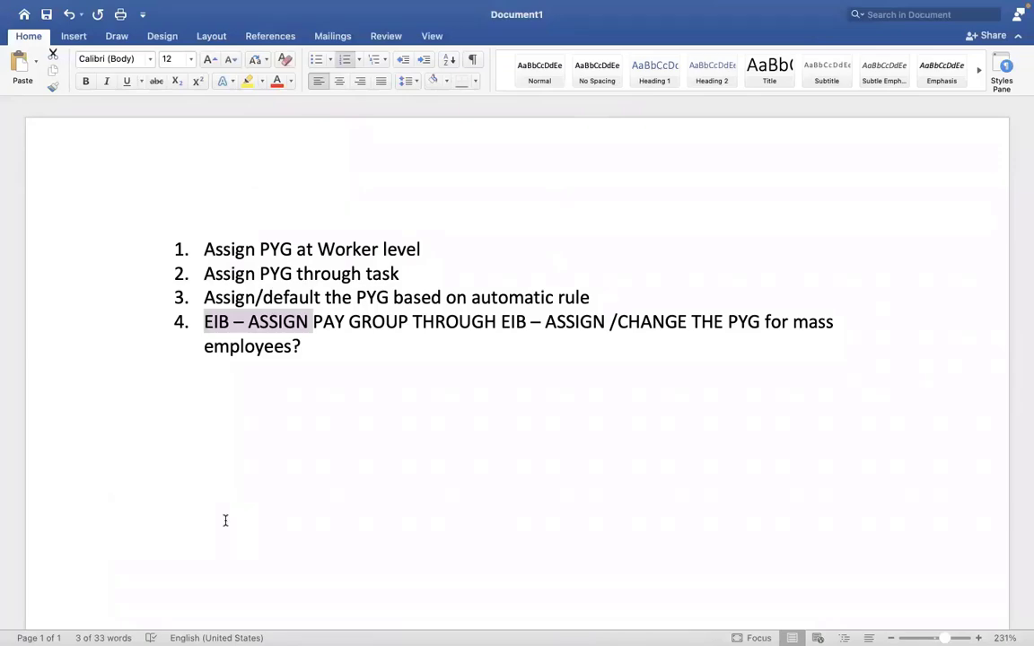
{"action": "key", "text": "ctrl+Right"}
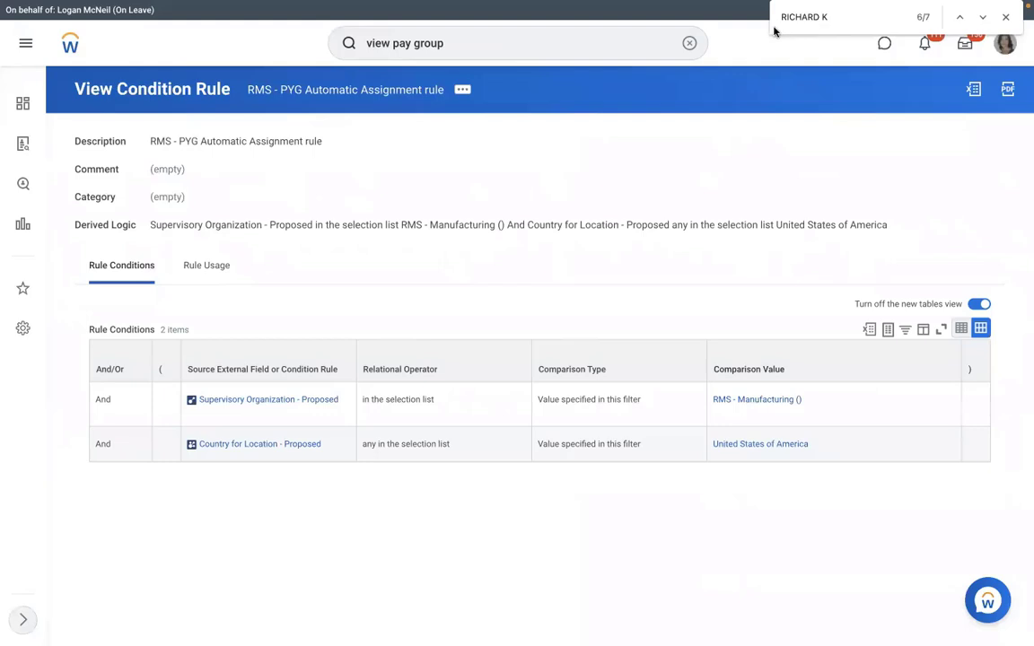
Step: Search 'view int sys' and open the View Integration System task
{"action": "left_click", "coordinate": [689, 42]}
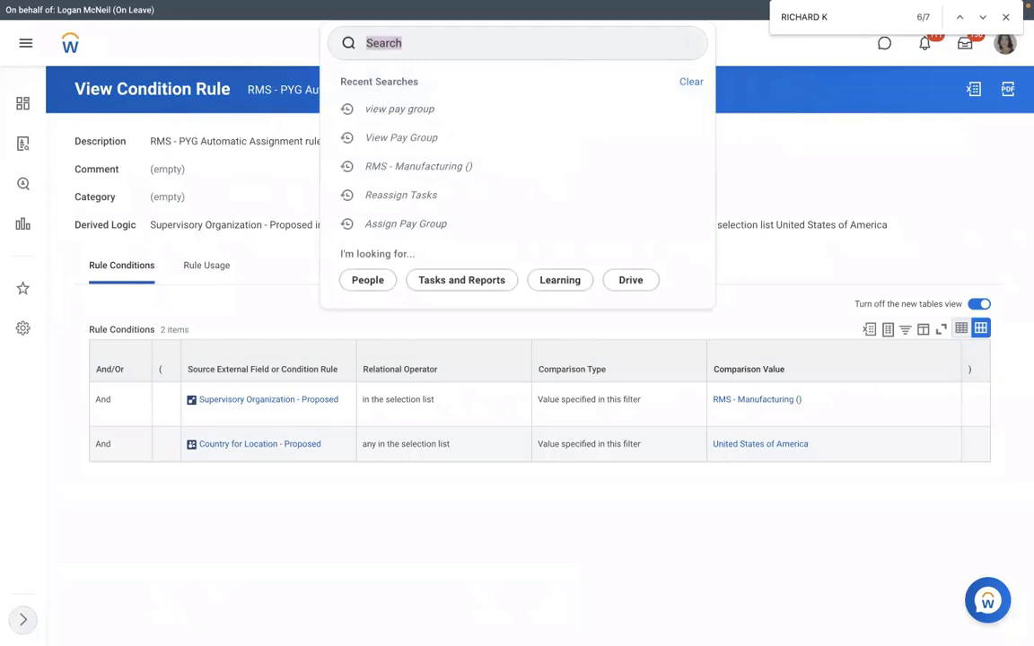
{"action": "left_click", "coordinate": [527, 56]}
{"action": "type", "text": "create eib"}
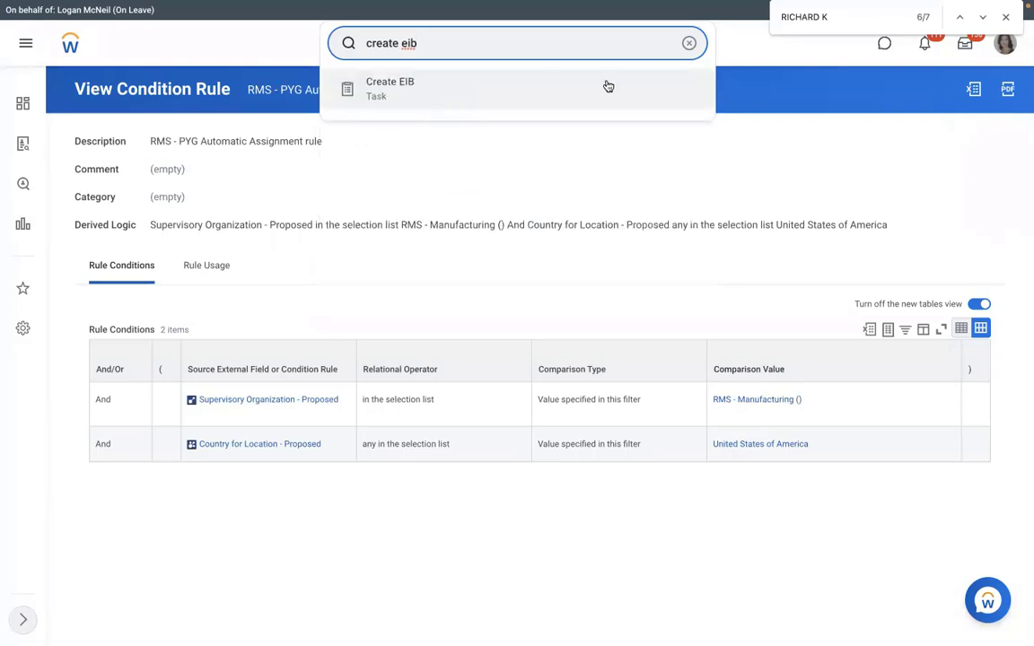
{"action": "key", "text": "ctrl+a"}
{"action": "key", "text": "BackSpace"}
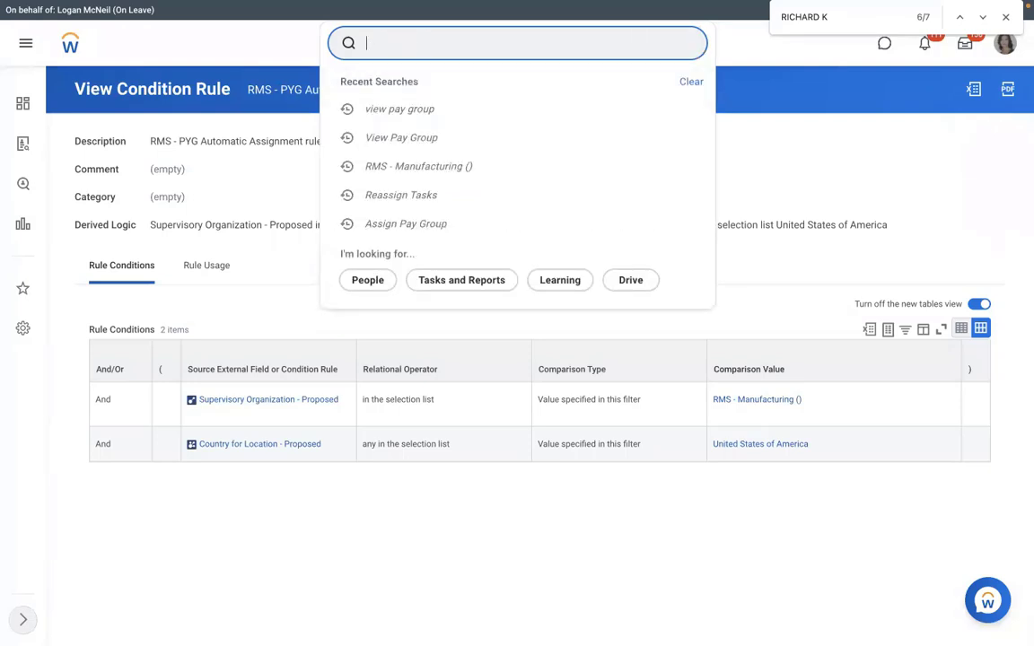
{"action": "type", "text": "view int sys"}
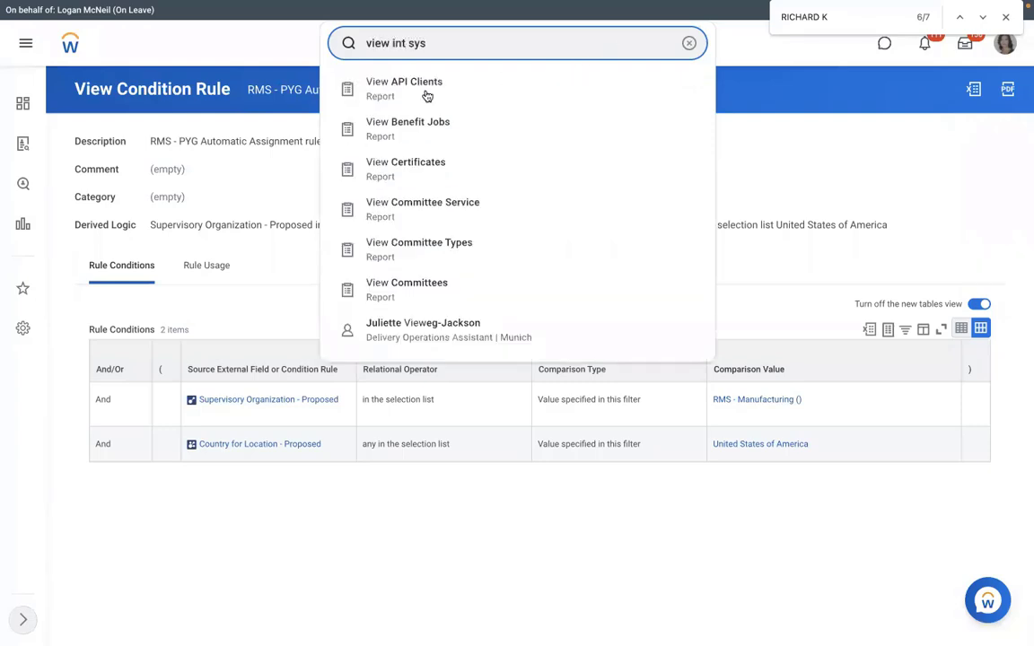
{"action": "left_click", "coordinate": [471, 89]}
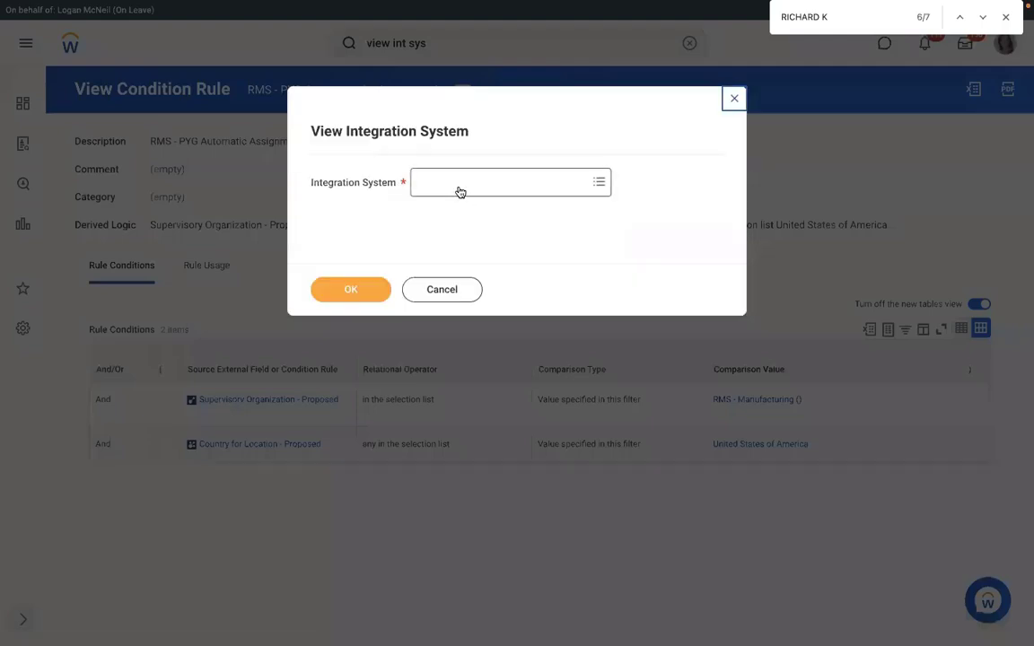
Step: Enter Assign Pay Group as the integration system, then close the dialog
{"action": "type", "text": "assign pay group"}
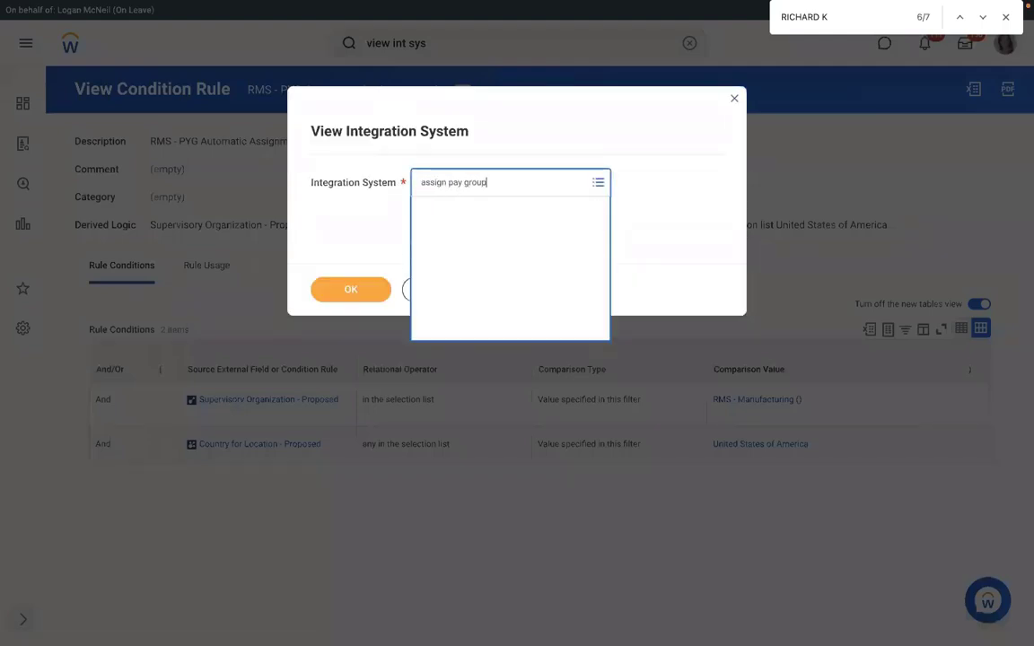
{"action": "key", "text": "Return"}
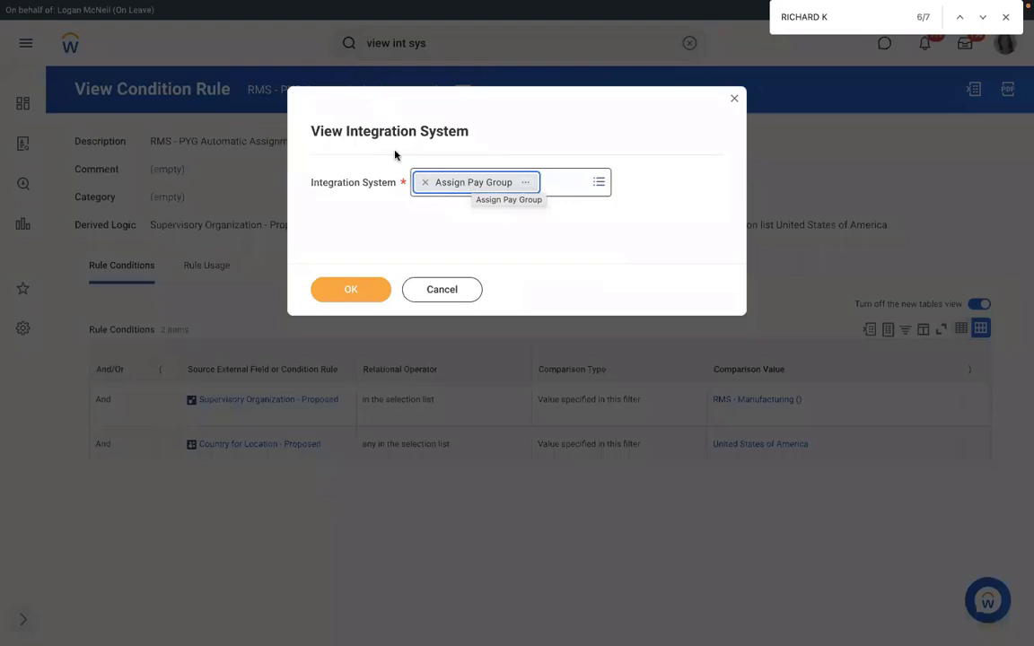
{"action": "left_click", "coordinate": [733, 100]}
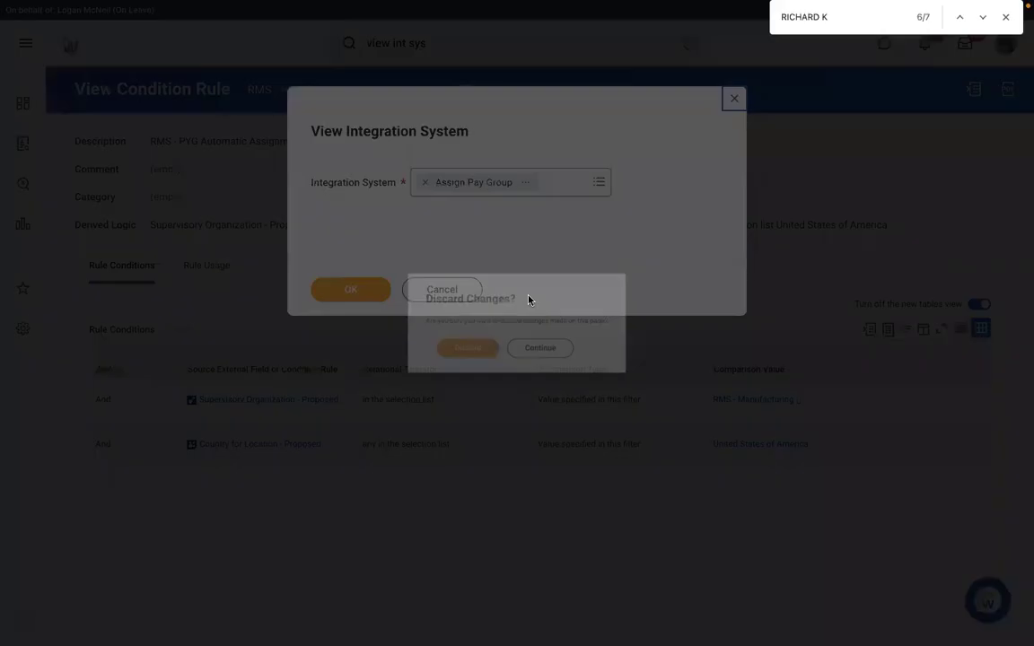
Step: Discard the unsaved changes and open the Create EIB task via search
{"action": "left_click", "coordinate": [459, 364]}
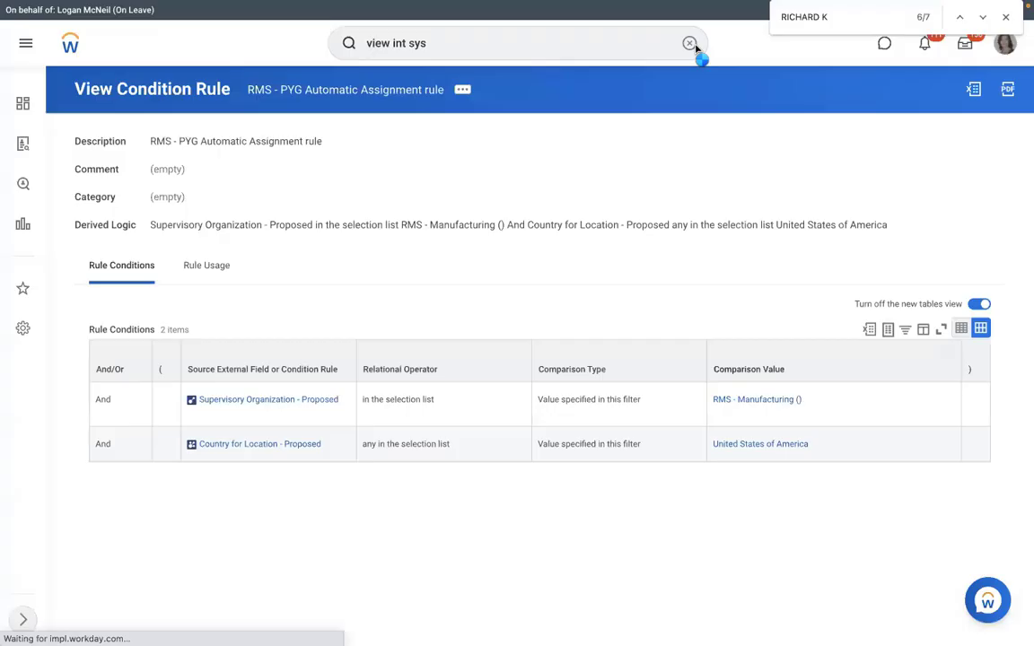
{"action": "left_click", "coordinate": [693, 45]}
{"action": "type", "text": "view"}
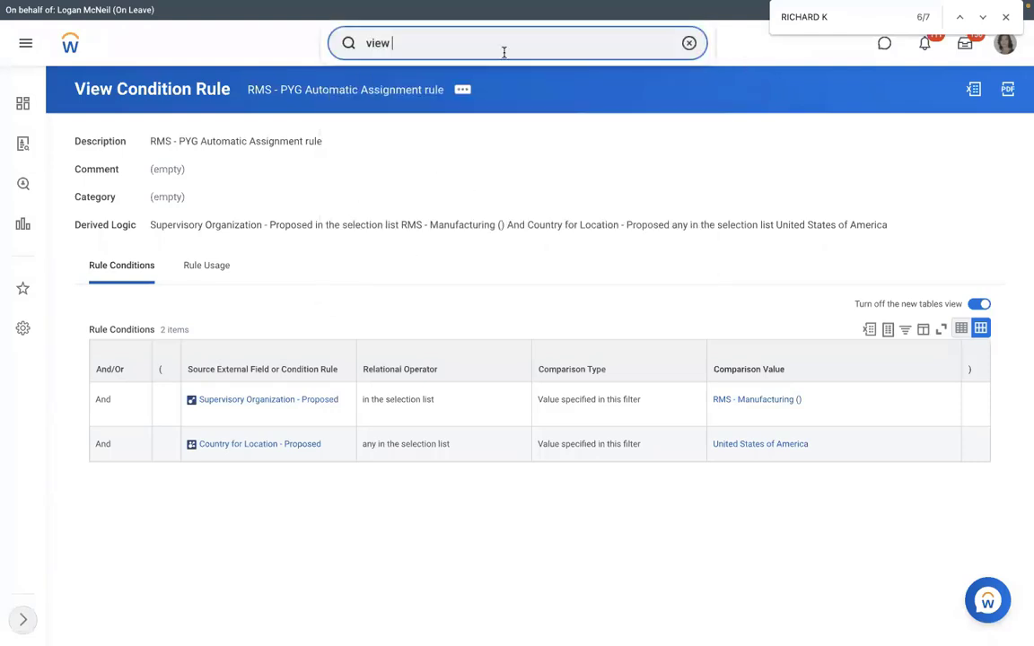
{"action": "key", "text": "BackSpace"}
{"action": "key", "text": "BackSpace"}
{"action": "key", "text": "BackSpace"}
{"action": "key", "text": "BackSpace"}
{"action": "key", "text": "Escape"}
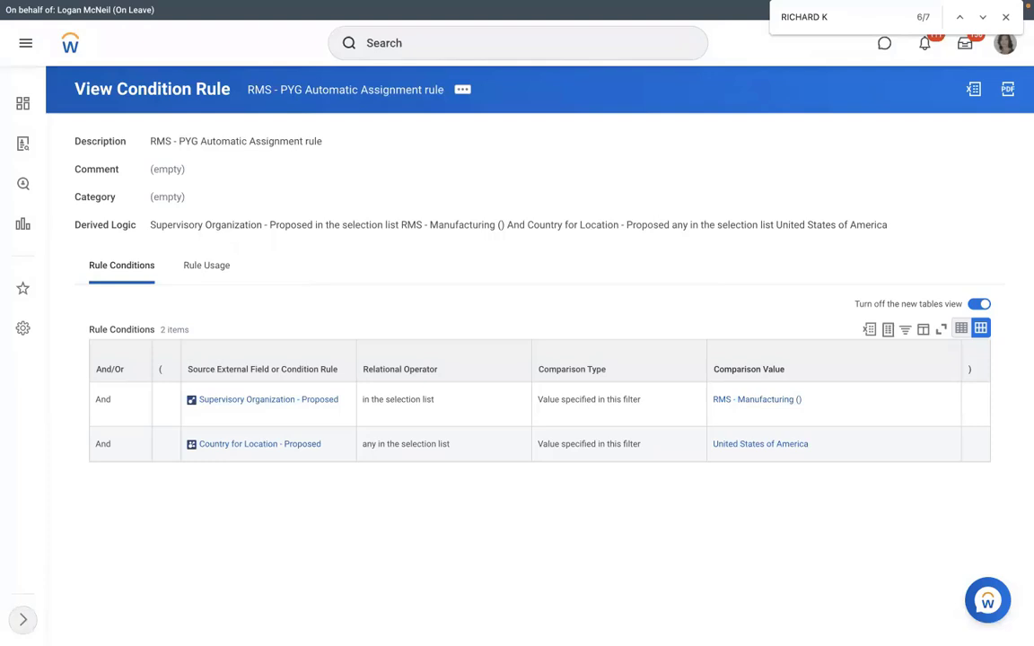
{"action": "left_click", "coordinate": [395, 43]}
{"action": "type", "text": "create ei"}
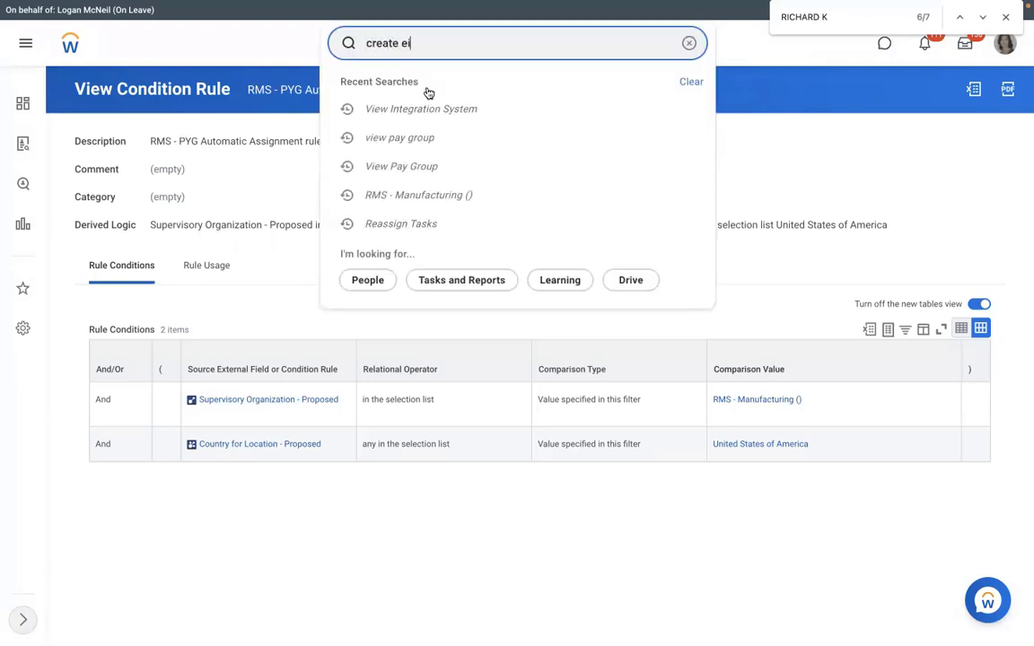
{"action": "type", "text": "b"}
{"action": "left_click", "coordinate": [246, 257]}
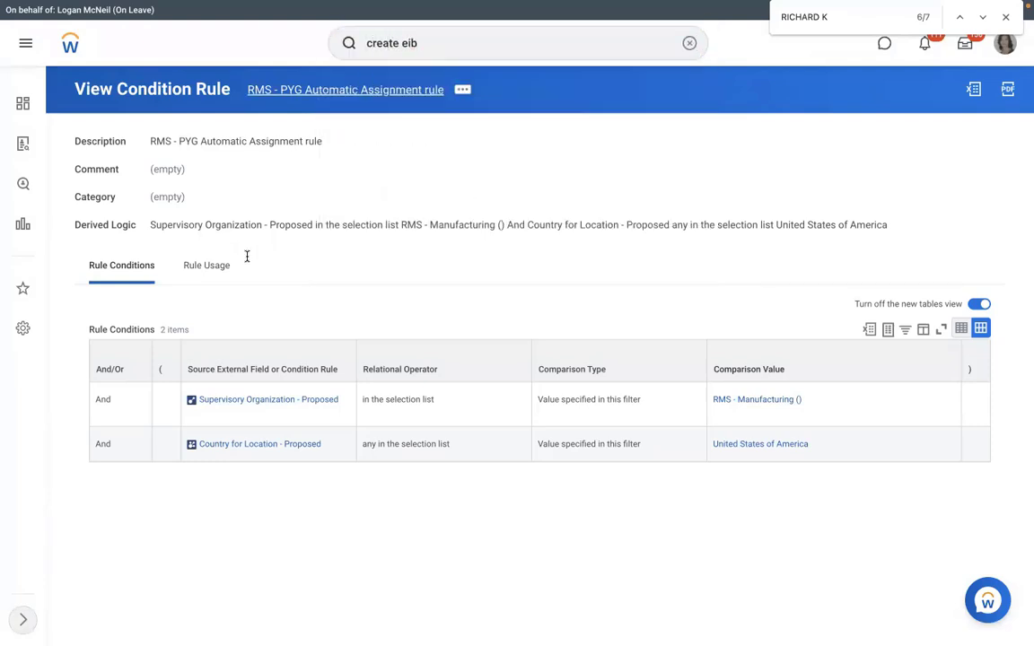
Step: Name the new EIB 'RMS - Assign Pay Group', make it Inbound, and confirm
{"action": "type", "text": "RMS -"}
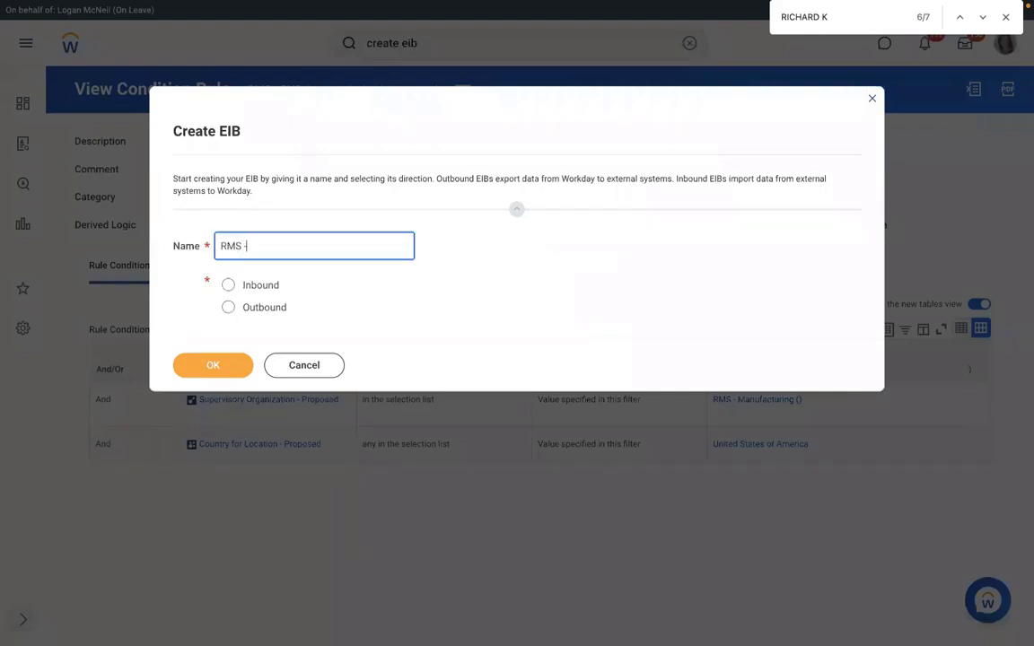
{"action": "type", "text": " Assign Pay Group"}
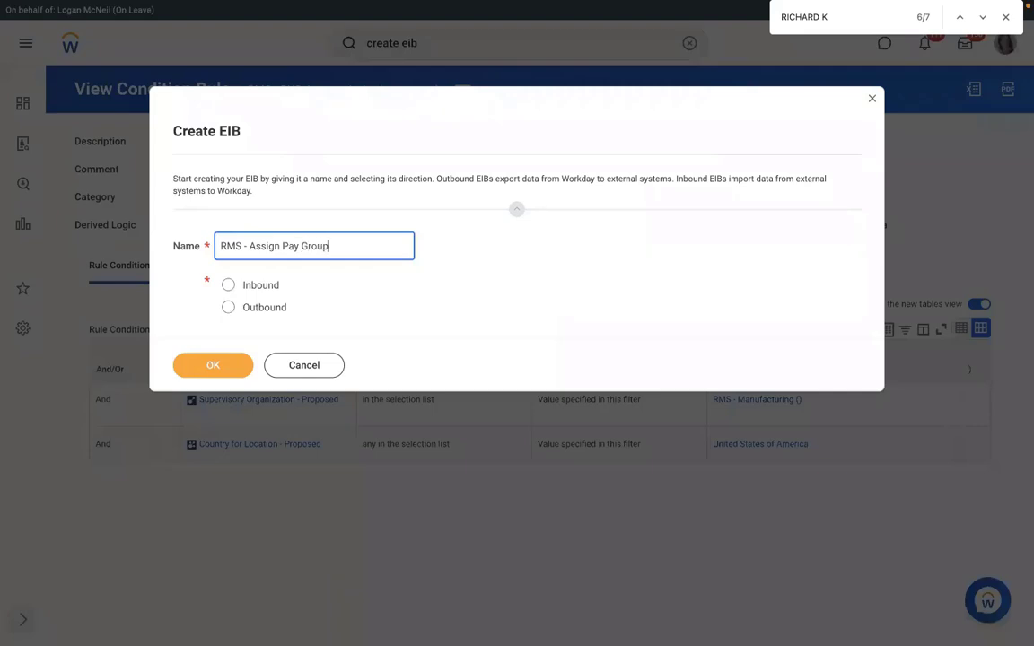
{"action": "left_click", "coordinate": [228, 284]}
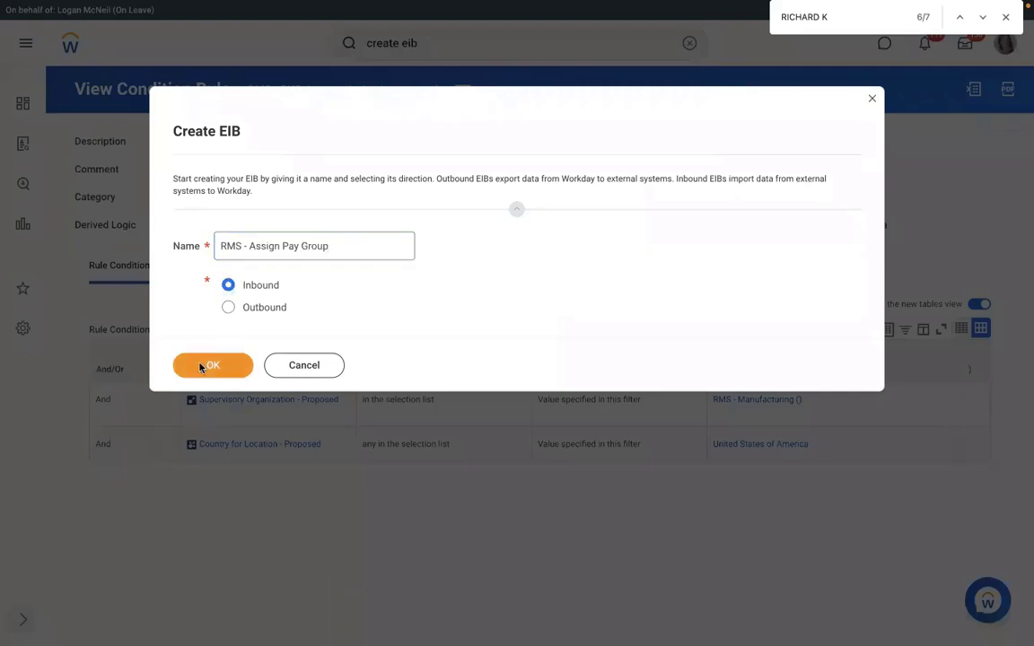
{"action": "left_click", "coordinate": [201, 365]}
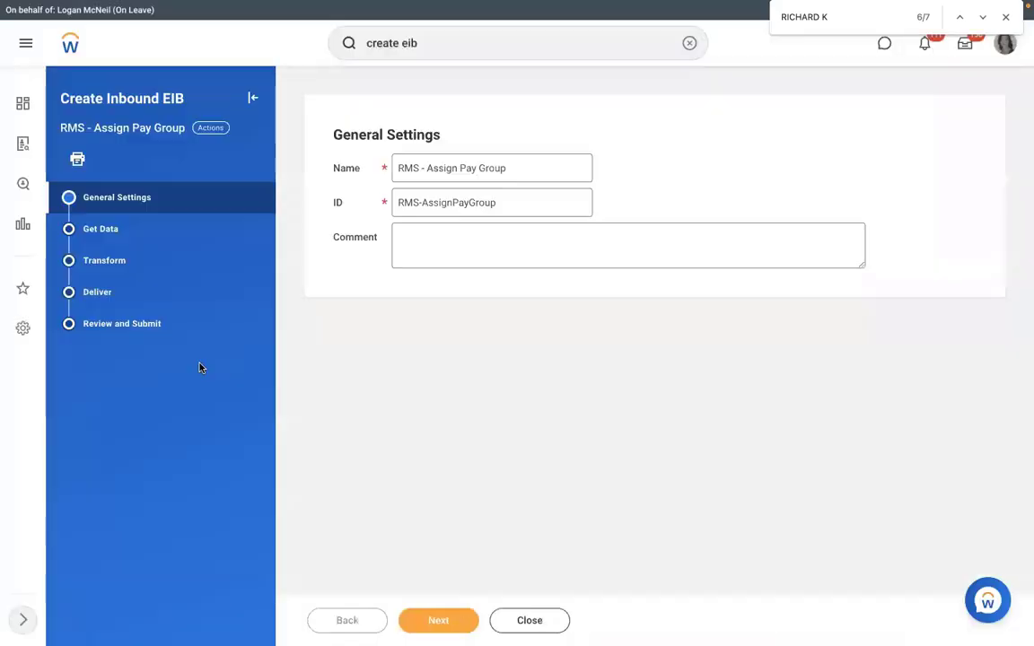
Step: On Get Data, choose Assign Pay Group (Web Service) as the web service operation
{"action": "left_click", "coordinate": [438, 622]}
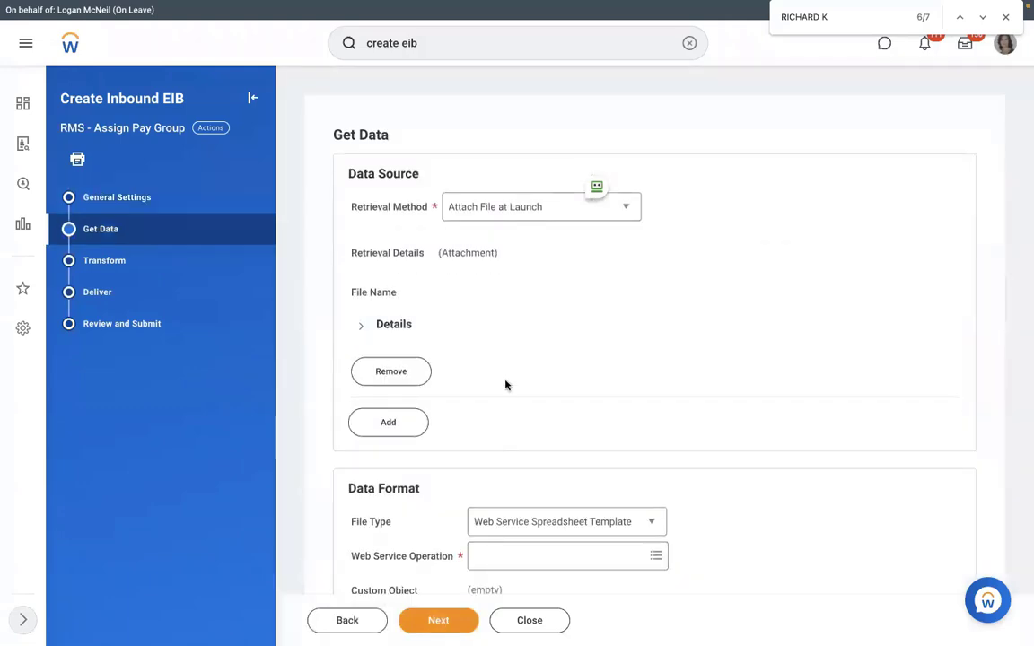
{"action": "scroll", "coordinate": [505, 385], "scroll_direction": "down", "scroll_amount": 1}
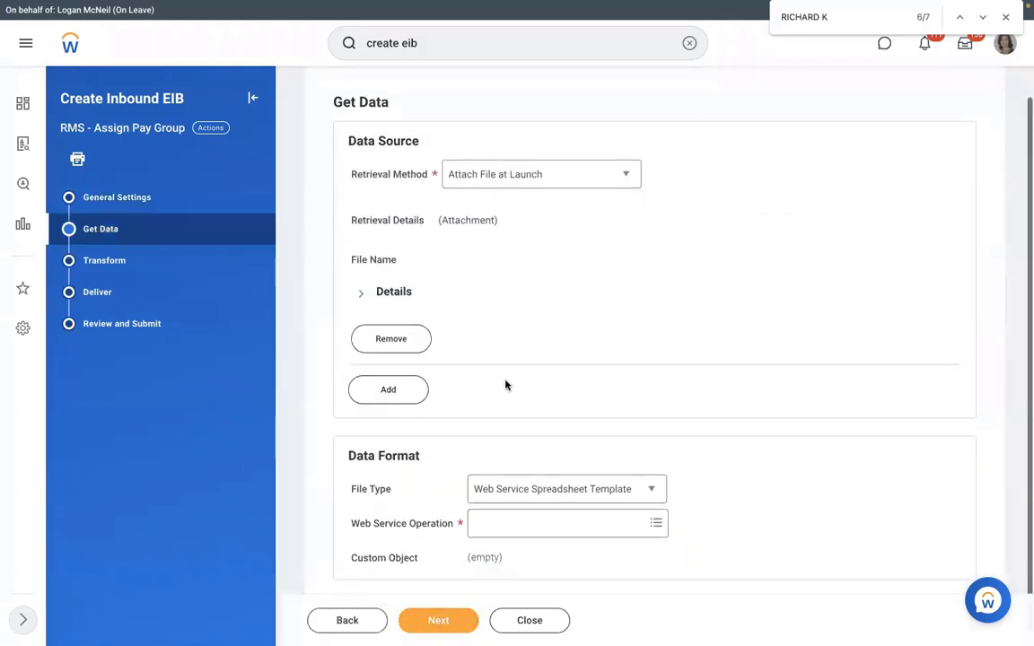
{"action": "left_click", "coordinate": [536, 516]}
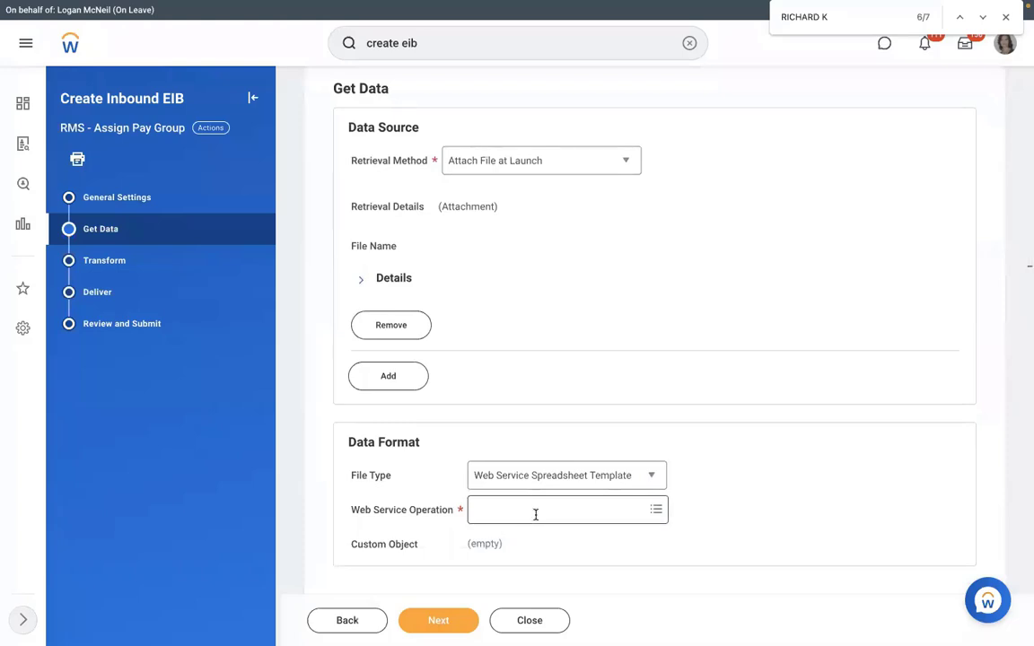
{"action": "type", "text": "ass"}
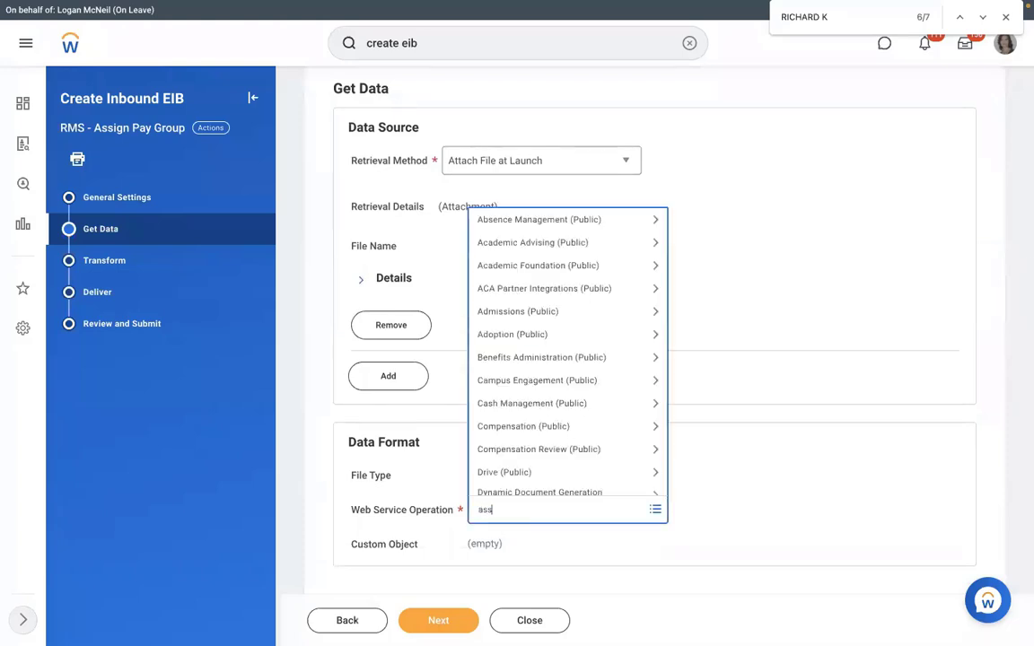
{"action": "type", "text": "ign pay group"}
{"action": "key", "text": "Return"}
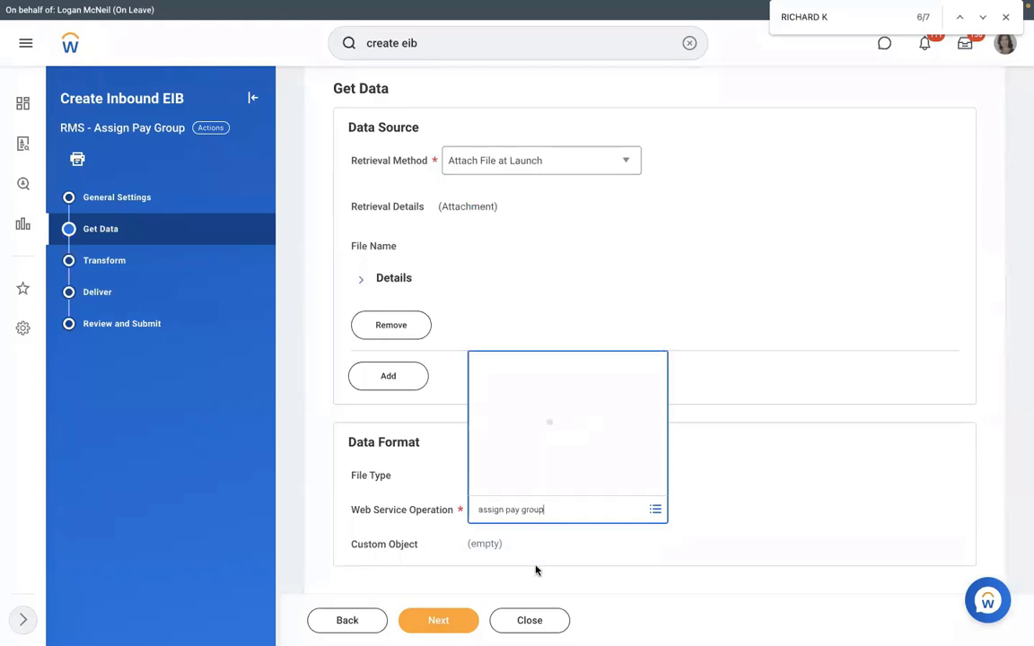
Step: Advance through Transform, Deliver and Review, then save the EIB
{"action": "left_click", "coordinate": [438, 620]}
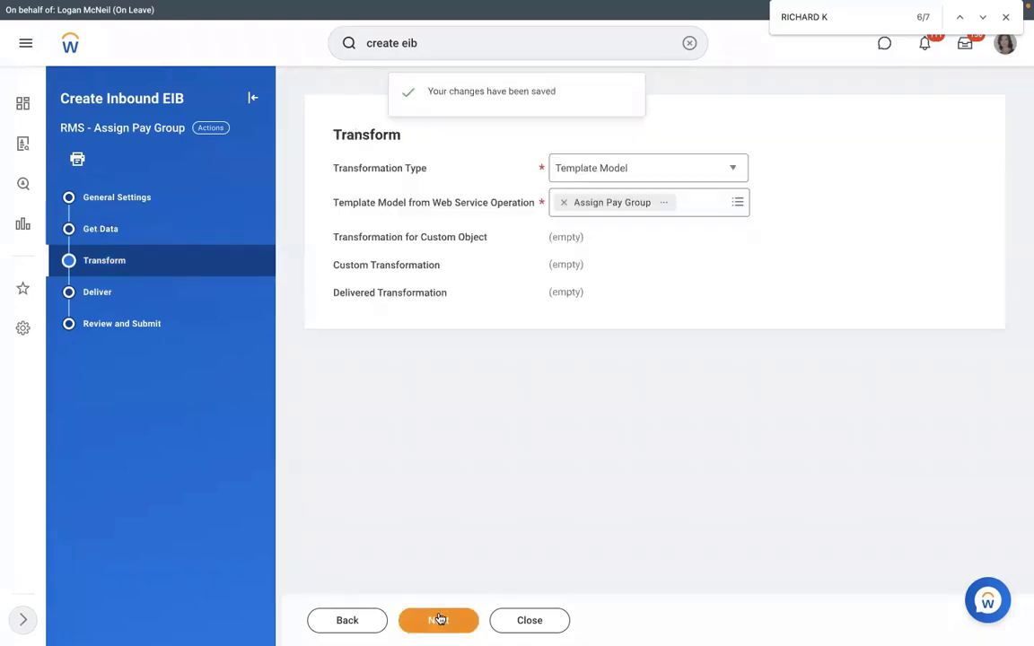
{"action": "left_click", "coordinate": [439, 620]}
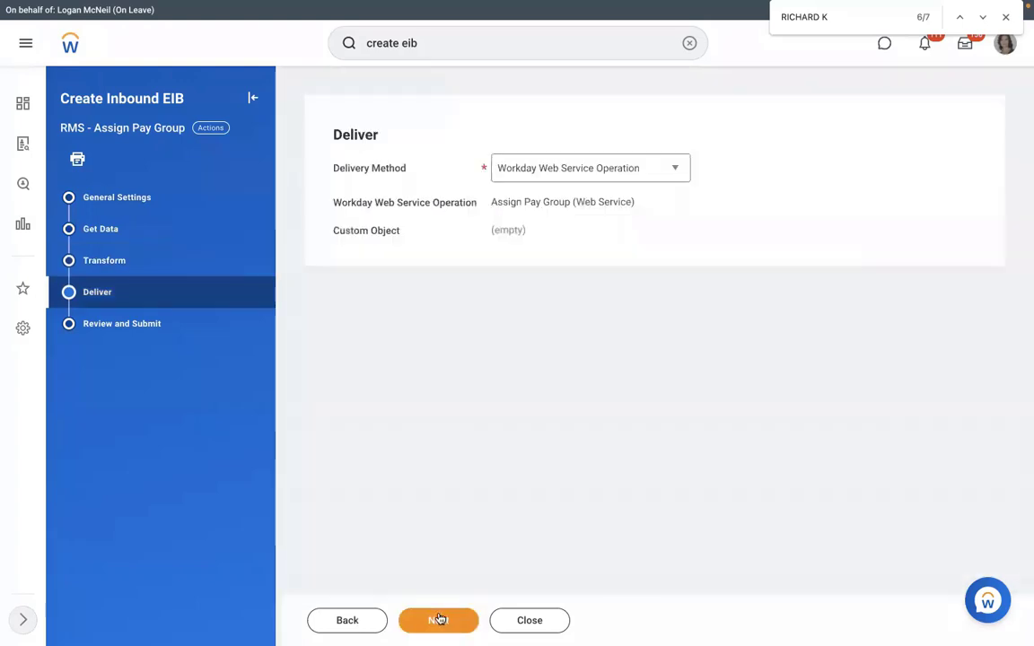
{"action": "left_click", "coordinate": [439, 619]}
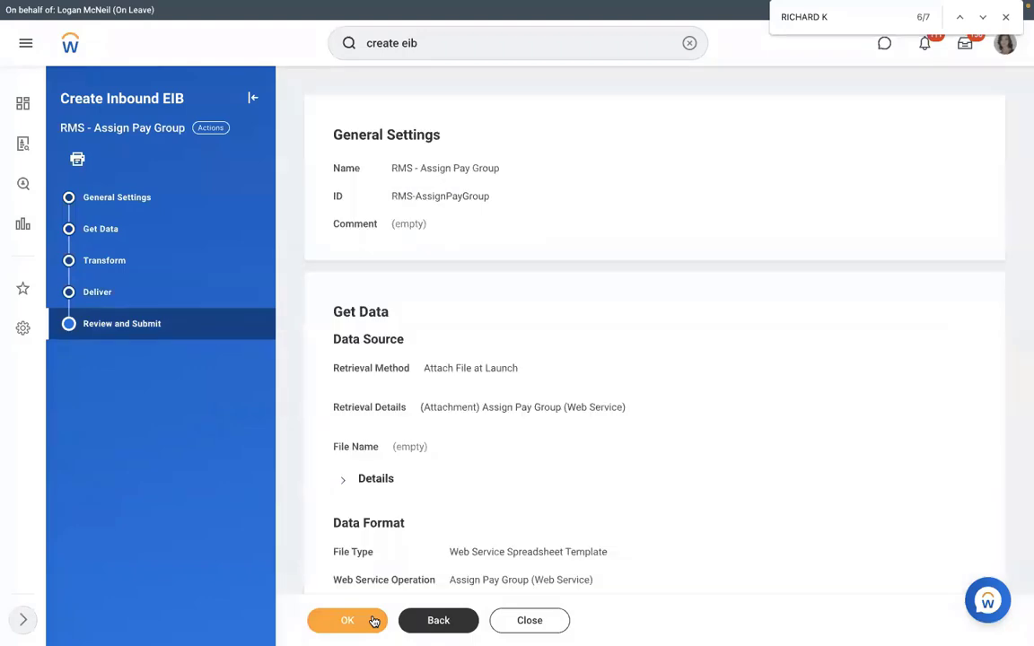
{"action": "left_click", "coordinate": [374, 621]}
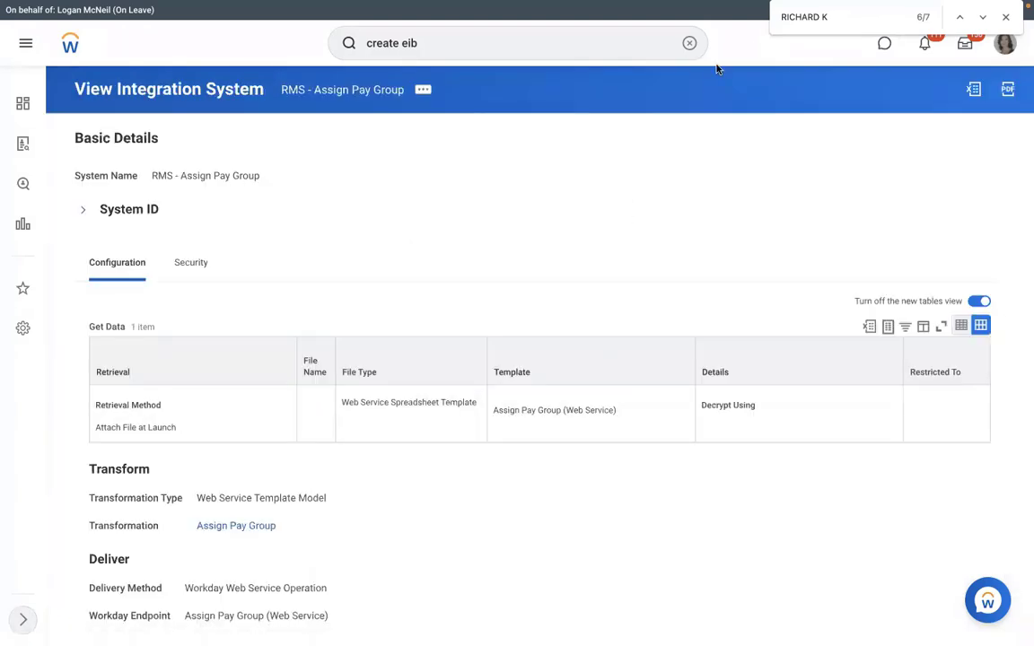
{"action": "left_click", "coordinate": [687, 44]}
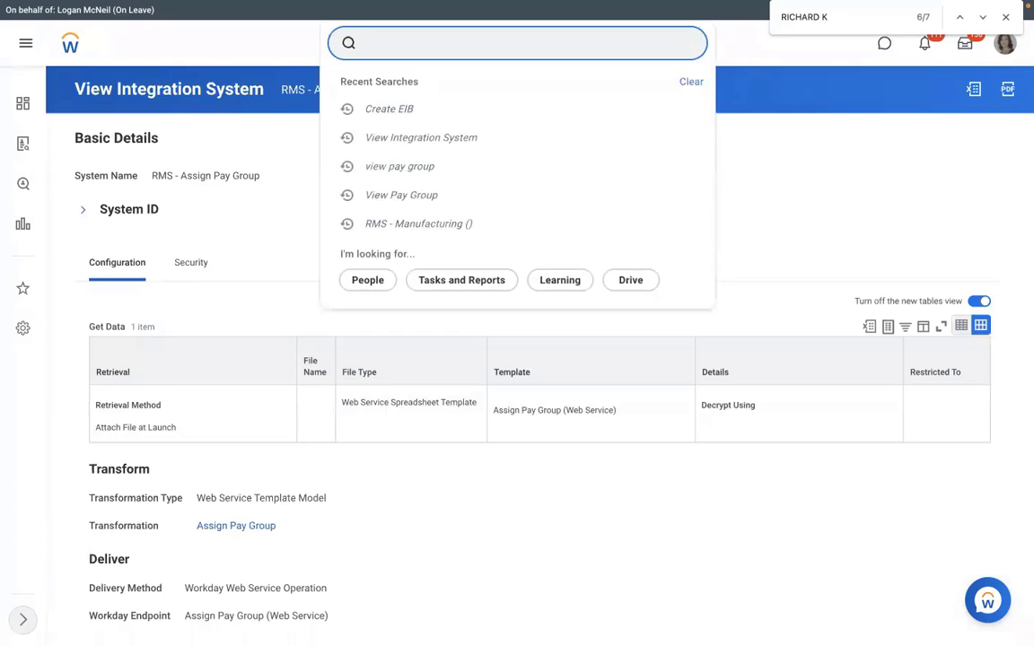
{"action": "type", "text": "view int sys"}
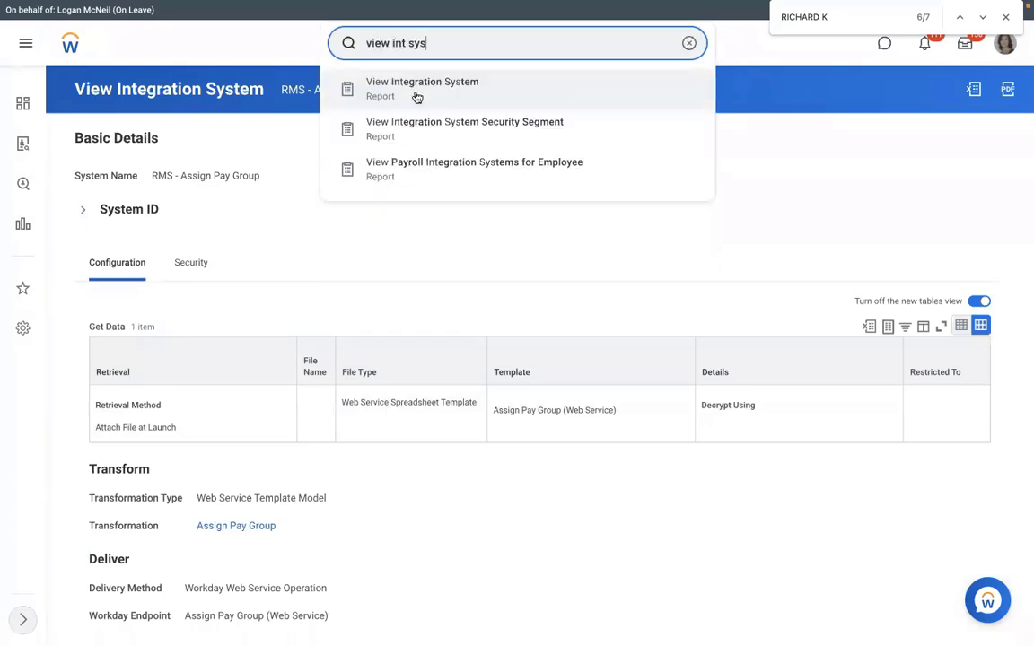
{"action": "left_click", "coordinate": [478, 134]}
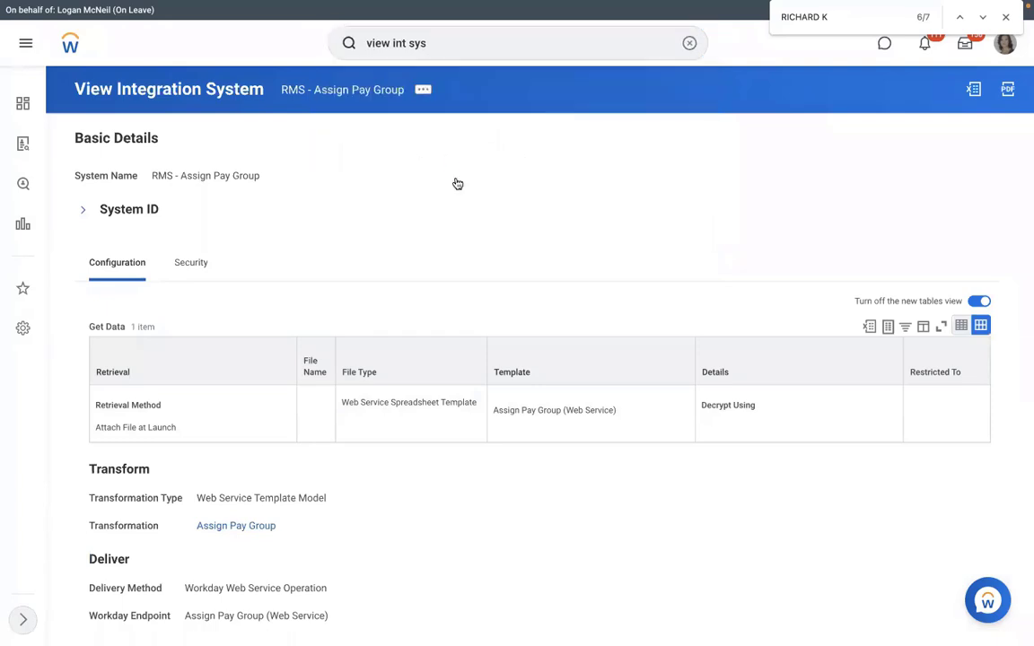
{"action": "type", "text": "rms"}
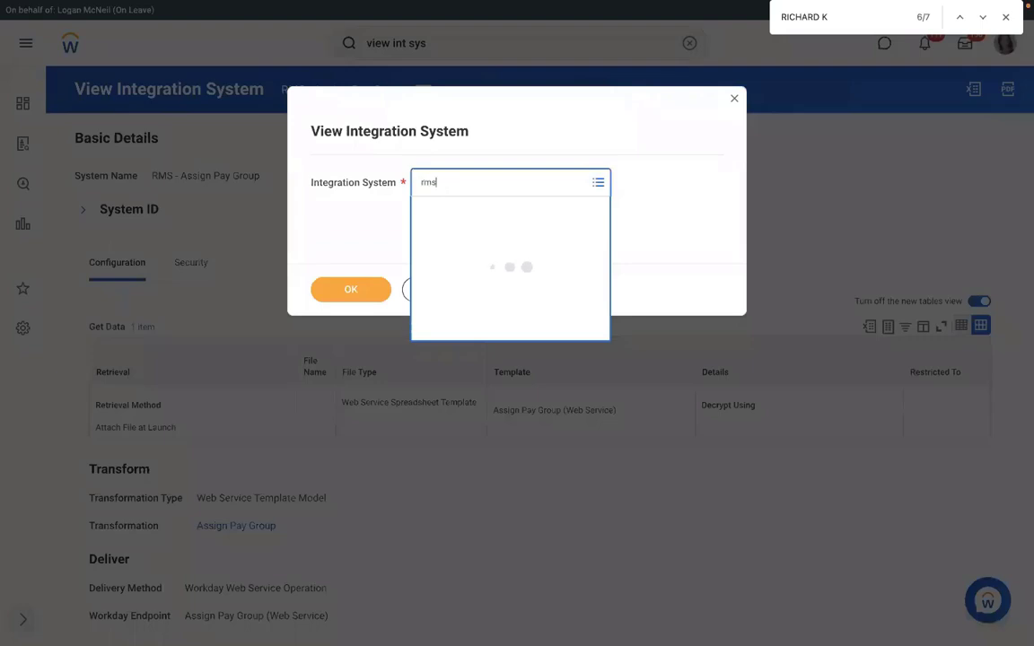
{"action": "key", "text": "Return"}
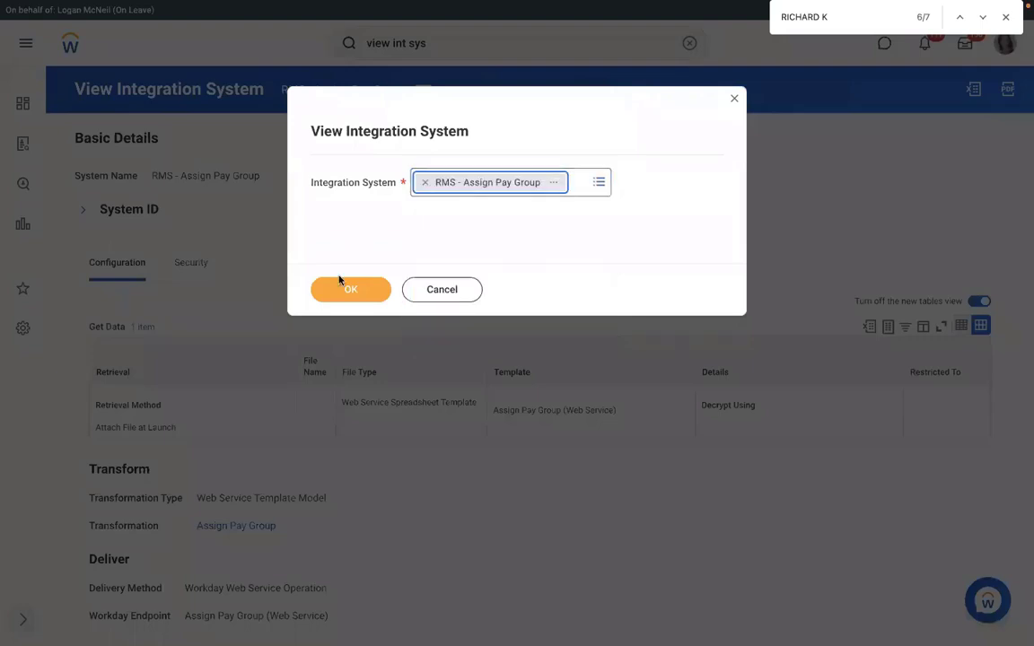
{"action": "left_click", "coordinate": [348, 288]}
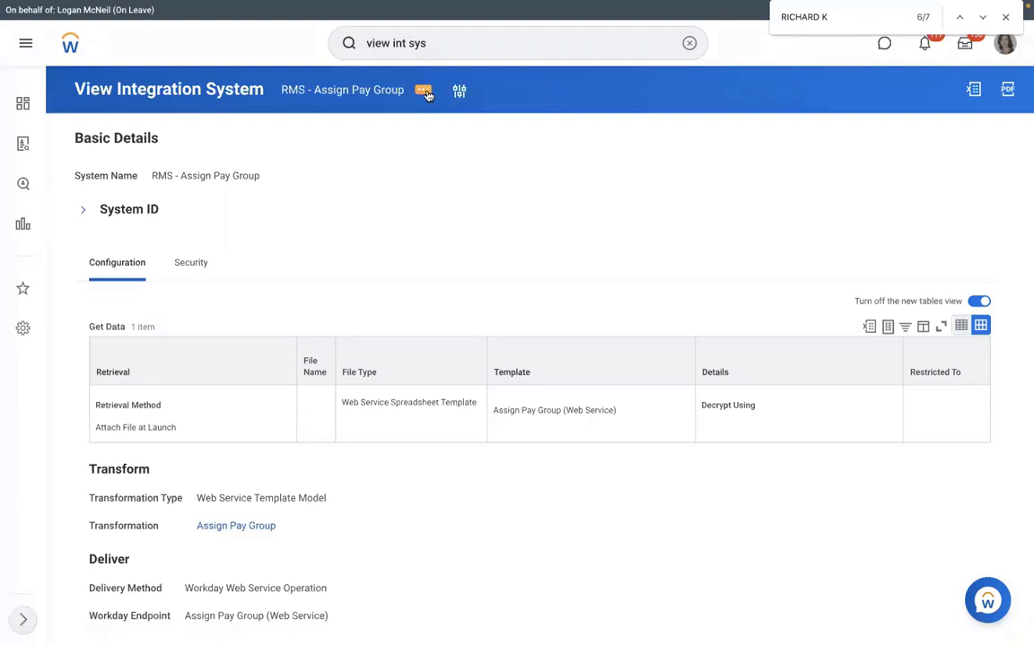
Step: From the integration's related actions, choose Template Model > Generate Spreadsheet Template
{"action": "left_click", "coordinate": [422, 94]}
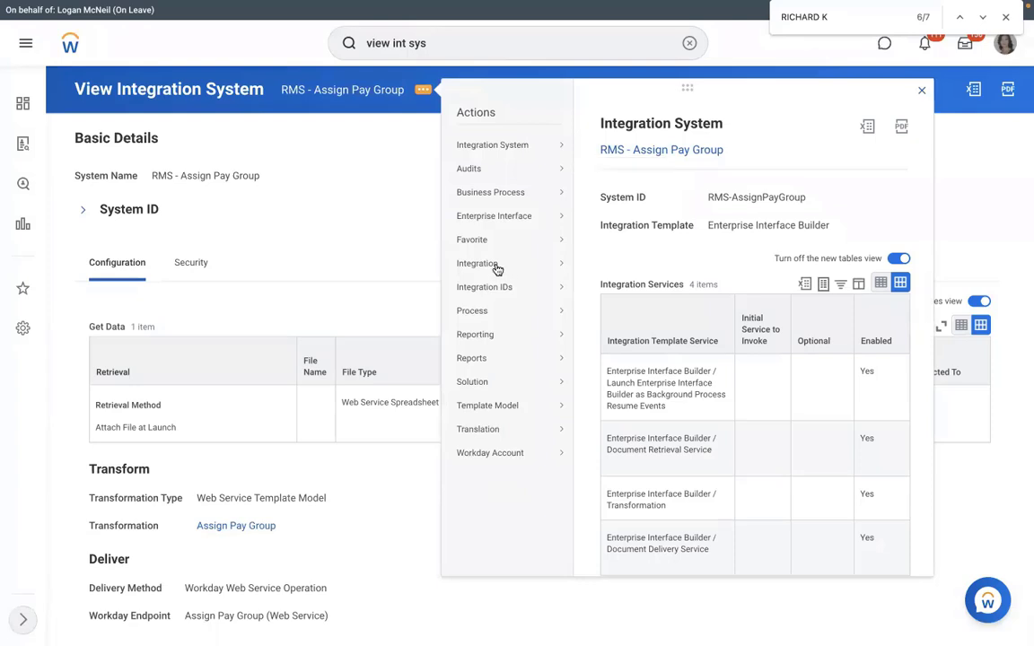
{"action": "mouse_move", "coordinate": [500, 270]}
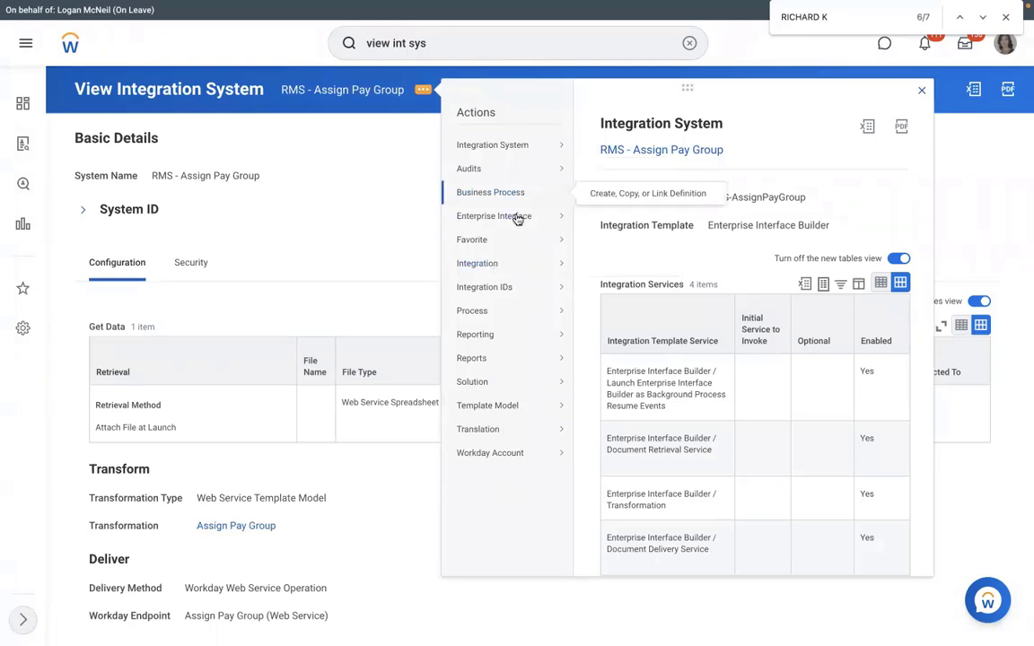
{"action": "mouse_move", "coordinate": [518, 217]}
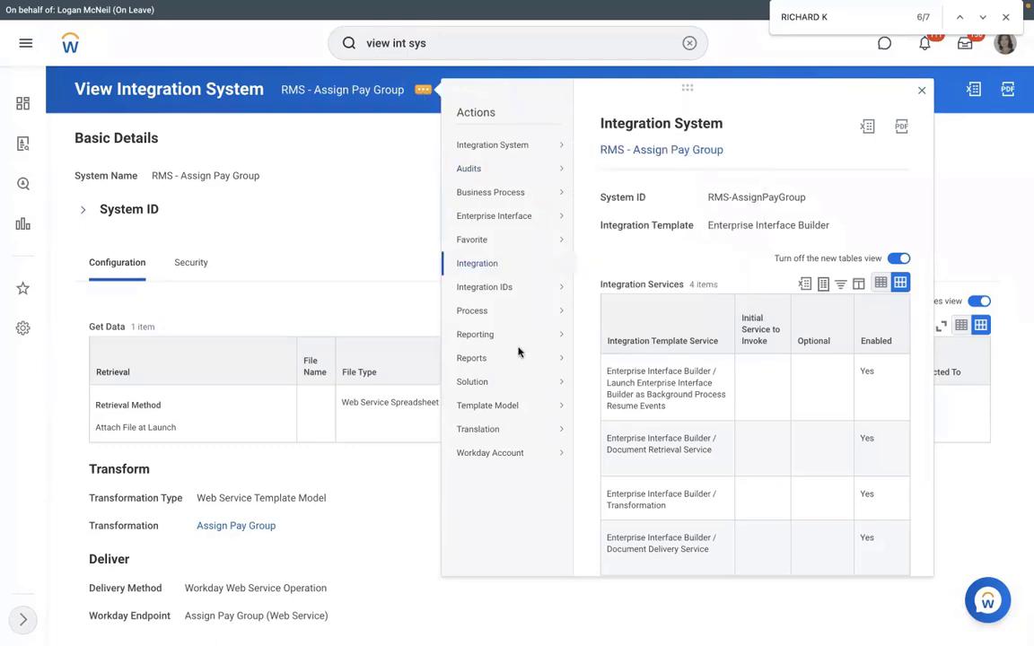
{"action": "mouse_move", "coordinate": [513, 406]}
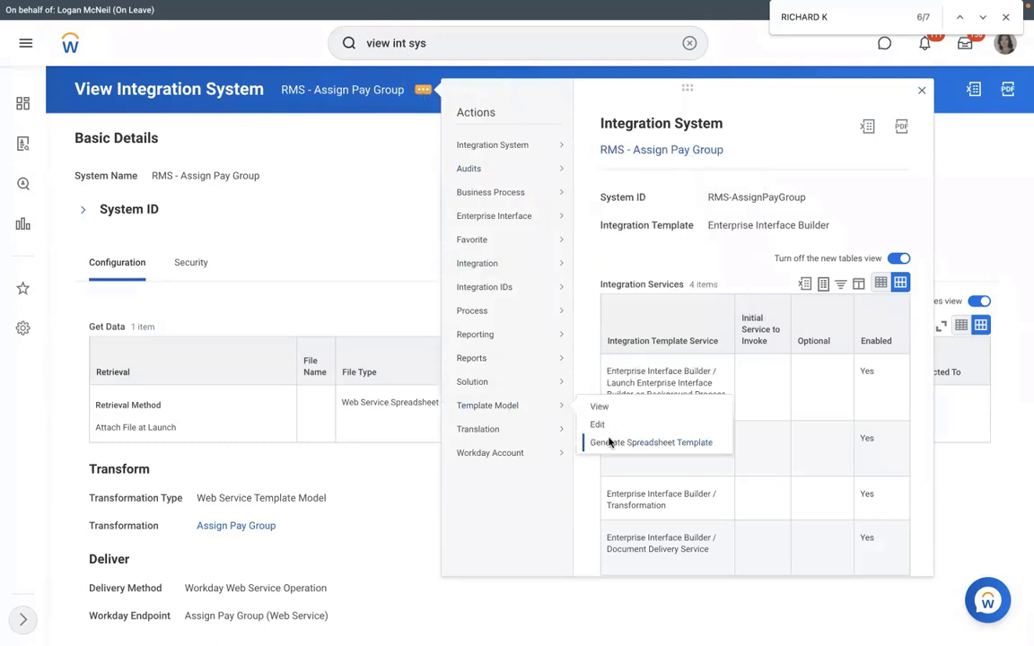
{"action": "left_click", "coordinate": [610, 443]}
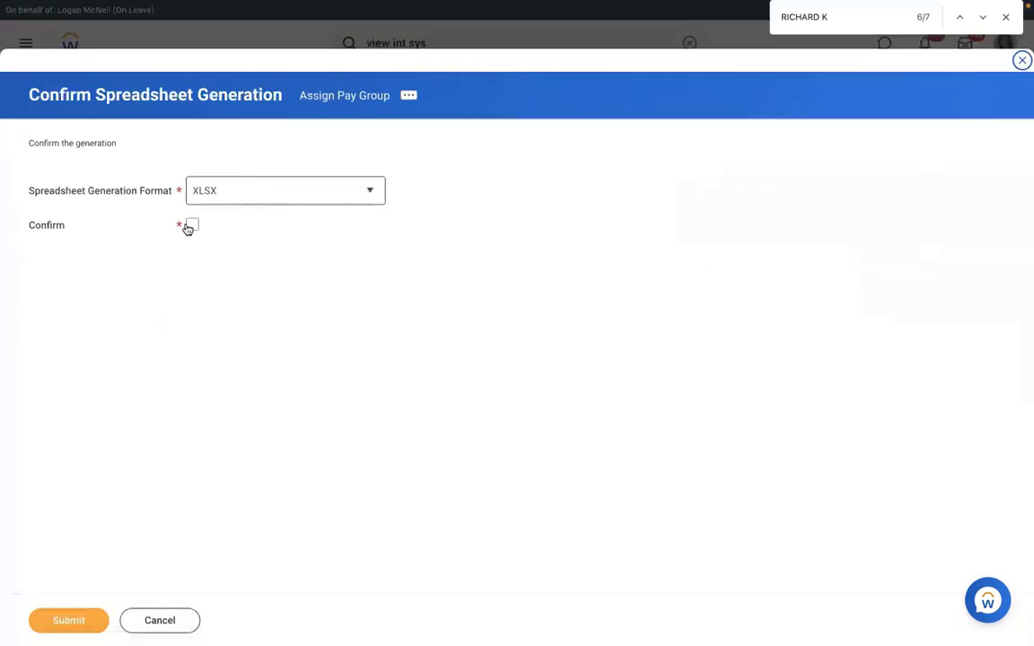
Step: Confirm spreadsheet generation with XLSX format and submit it
{"action": "left_click", "coordinate": [189, 227]}
{"action": "left_click", "coordinate": [251, 200]}
{"action": "left_click", "coordinate": [216, 260]}
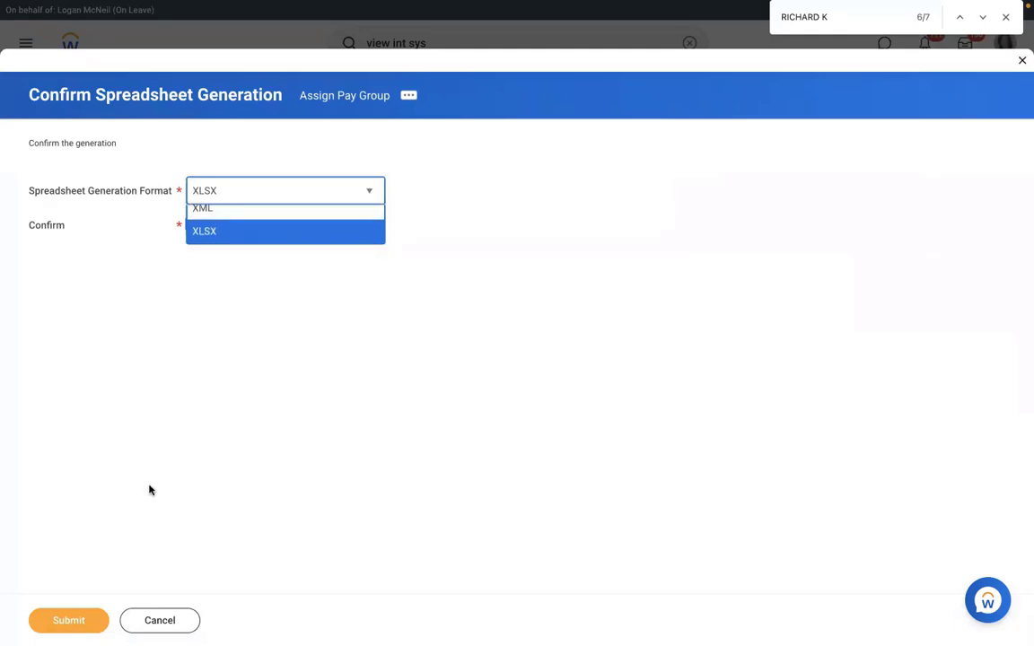
{"action": "left_click", "coordinate": [56, 626]}
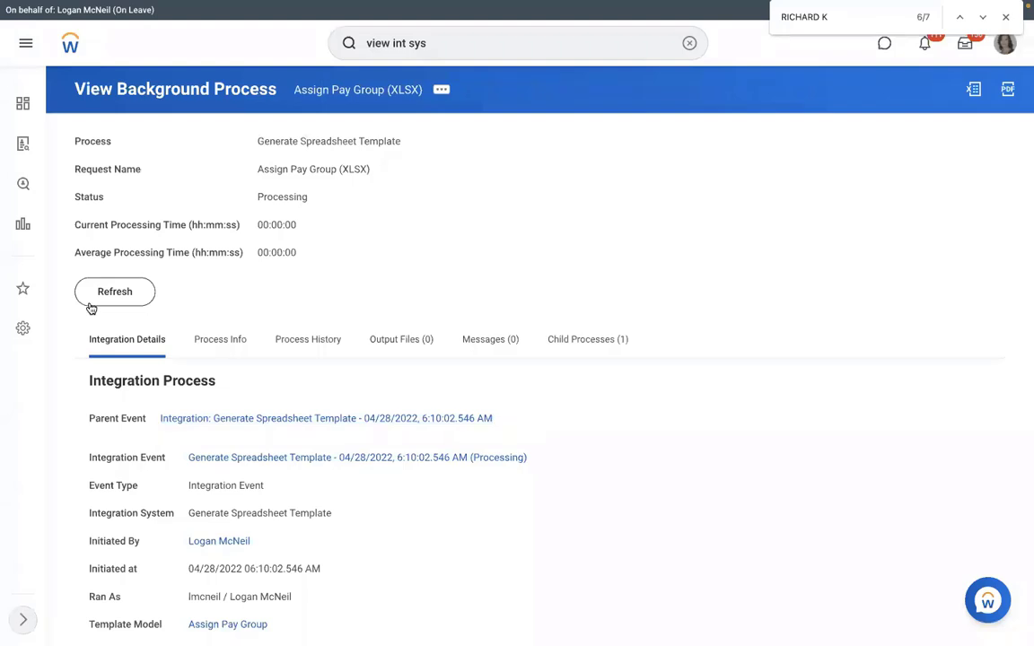
Step: Refresh the background process and check its Output Files tab for progress
{"action": "left_click", "coordinate": [90, 304]}
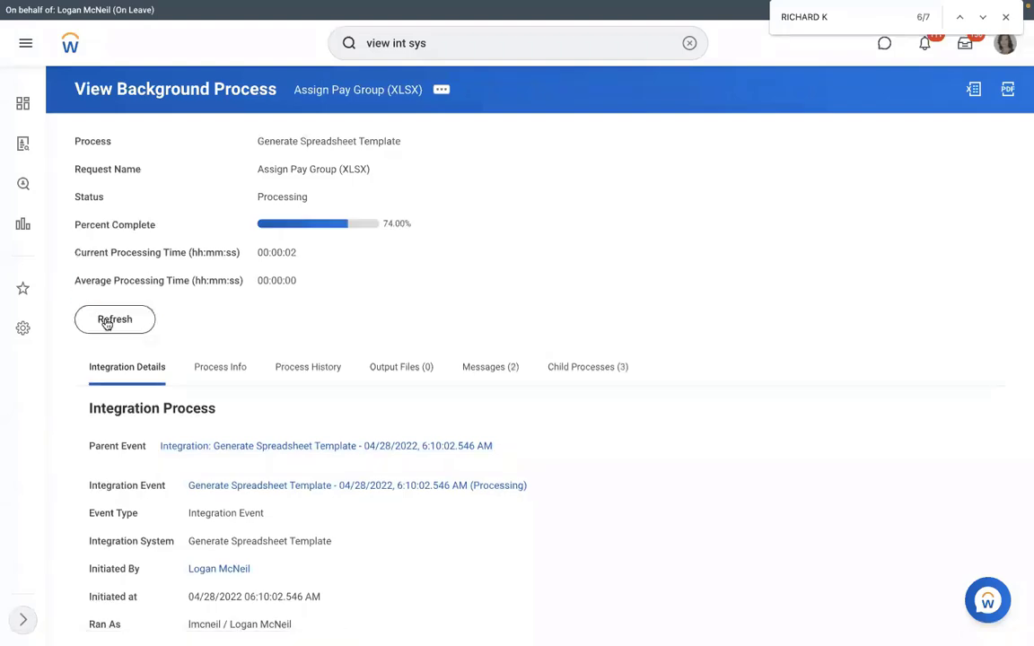
{"action": "left_click", "coordinate": [106, 322]}
{"action": "left_click", "coordinate": [411, 374]}
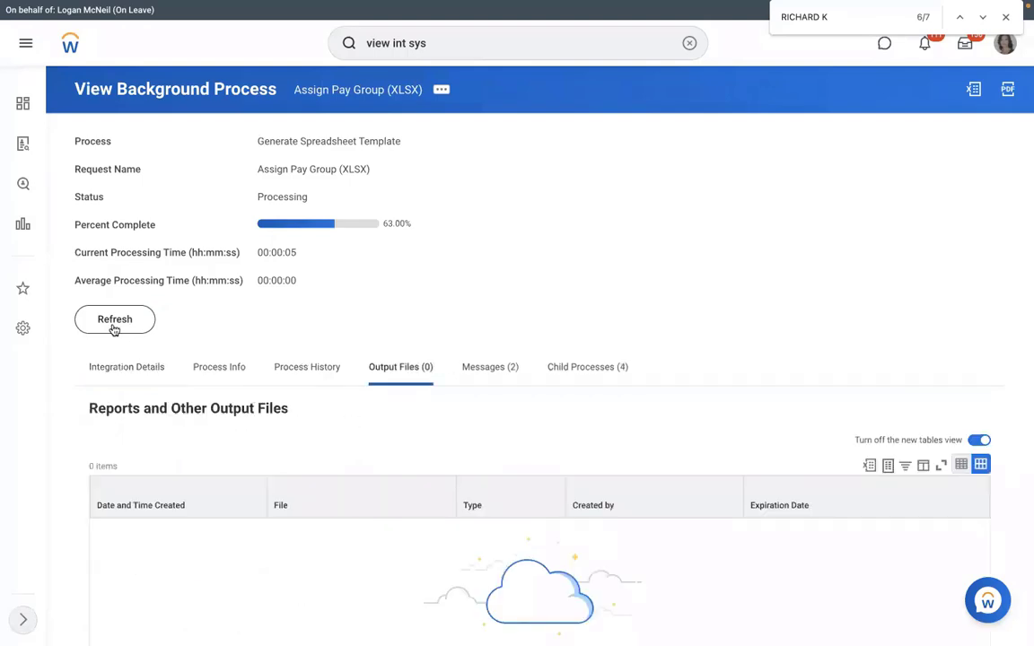
{"action": "left_click", "coordinate": [114, 328]}
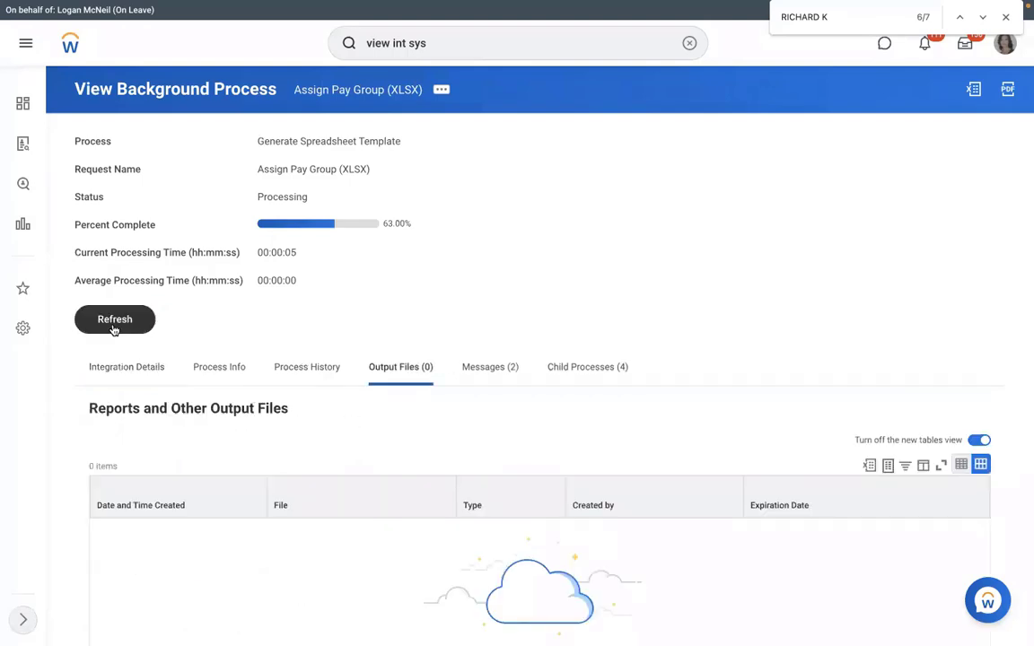
{"action": "left_click", "coordinate": [114, 329]}
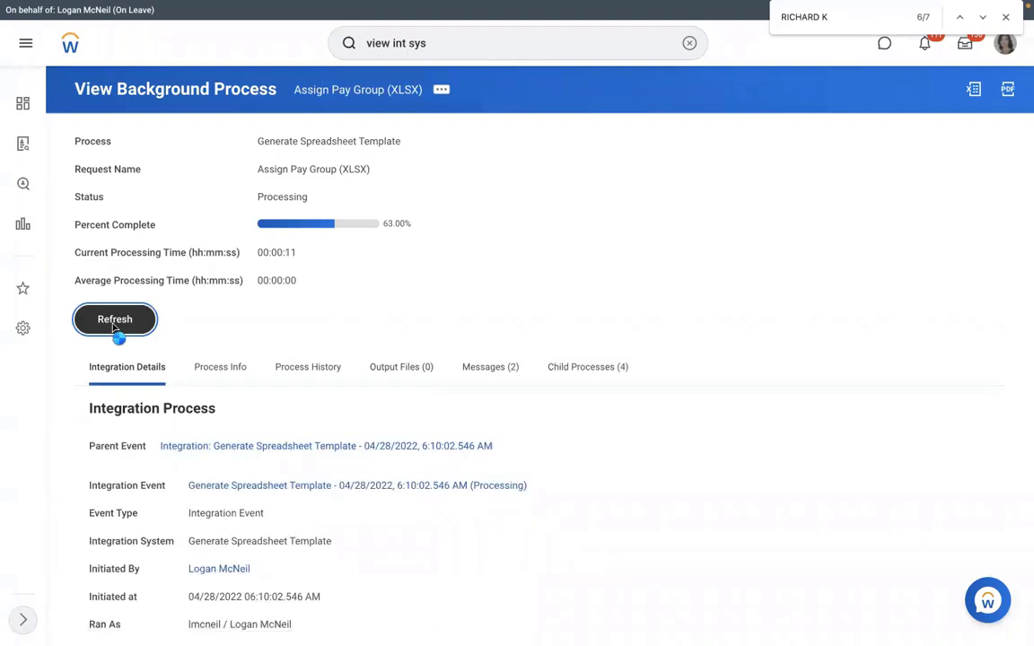
Step: Once completed, download Assign_Pay_Group.xlsx from Output Files and open it in Excel
{"action": "left_click", "coordinate": [114, 329]}
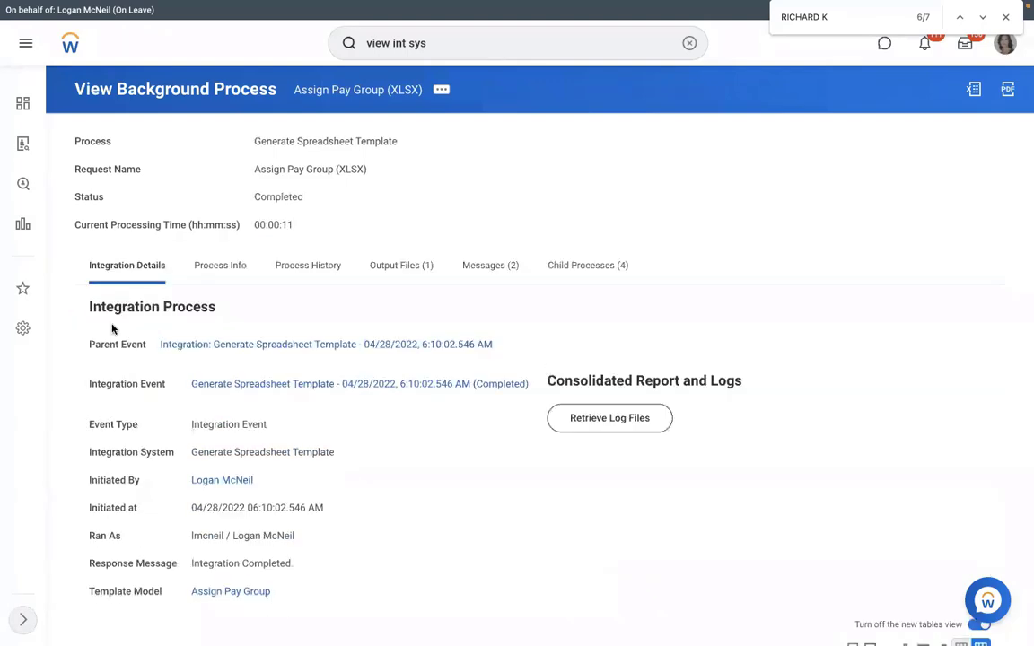
{"action": "left_click", "coordinate": [404, 277]}
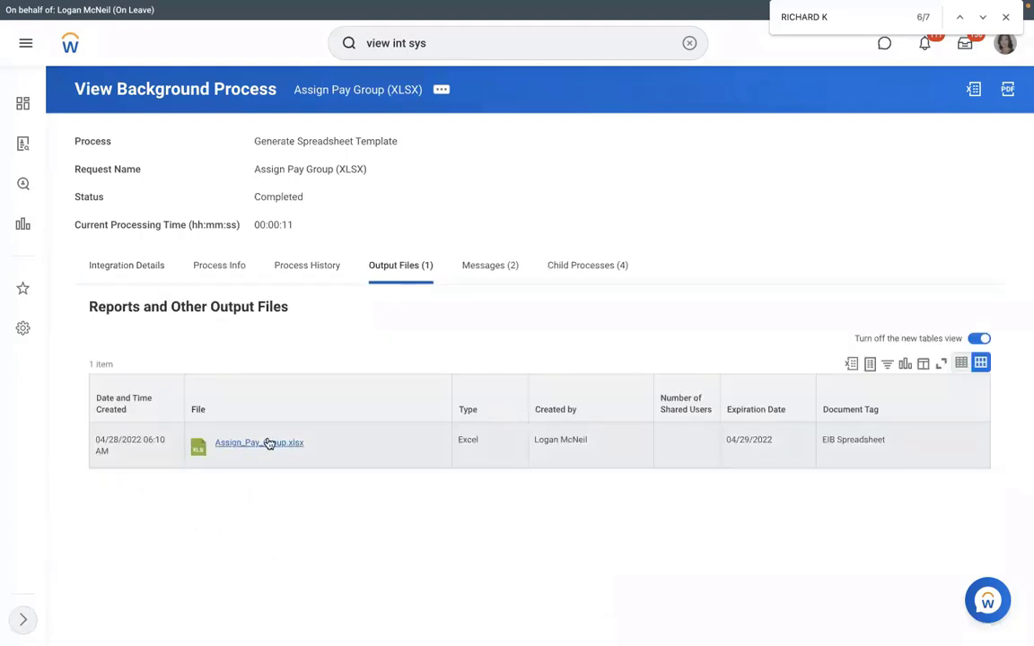
{"action": "left_click", "coordinate": [270, 444]}
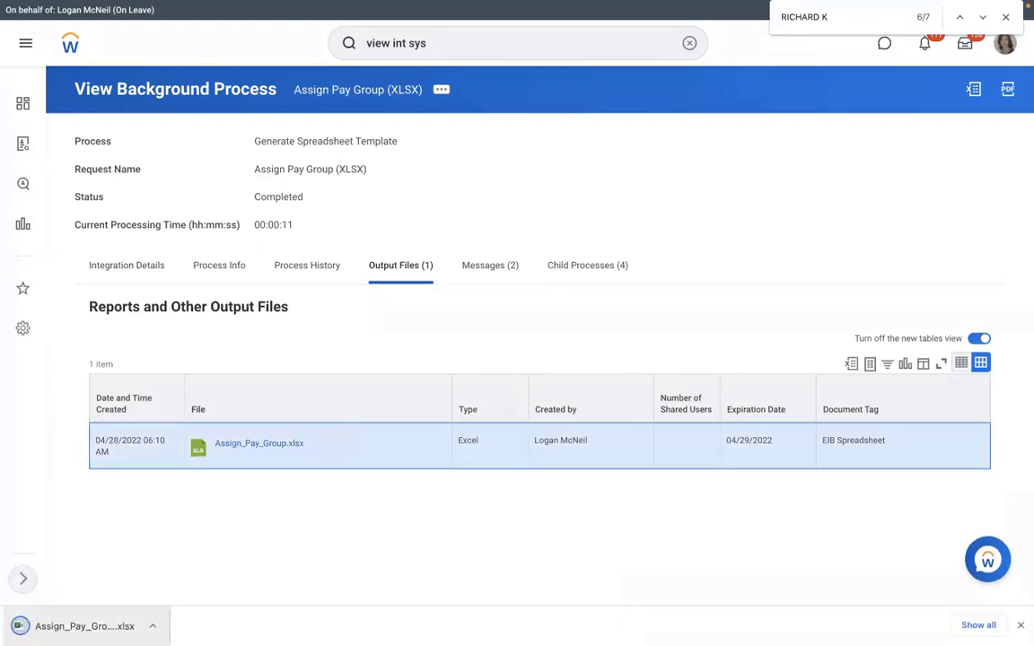
{"action": "left_click", "coordinate": [68, 626]}
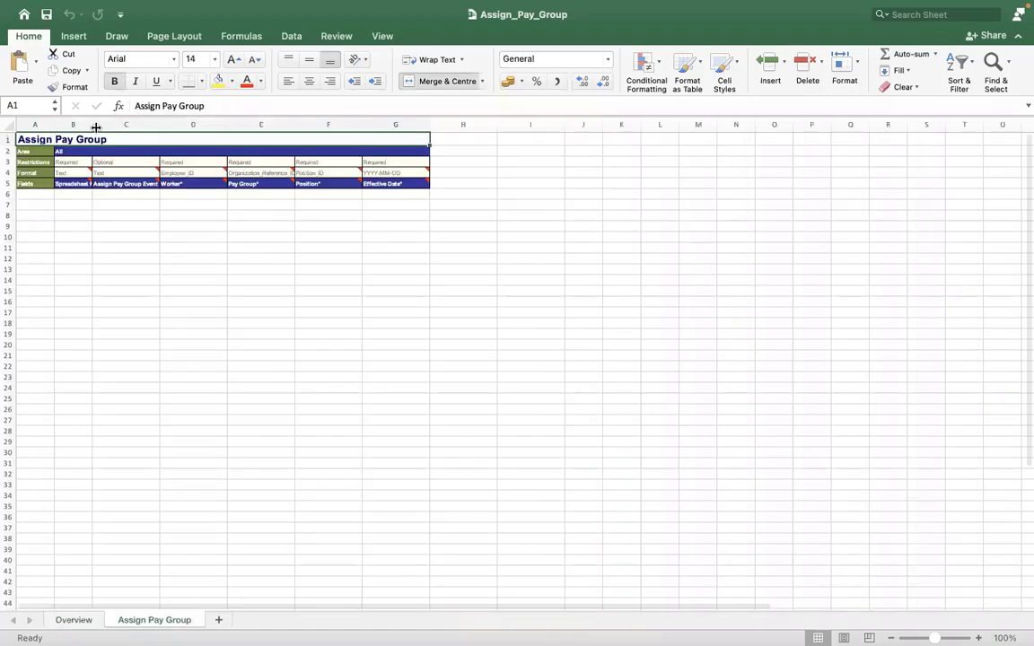
Step: Widen column B and enter 1 as the Spreadsheet Key in cell B6
{"action": "left_click_drag", "start_coordinate": [159, 132], "coordinate": [159, 132]}
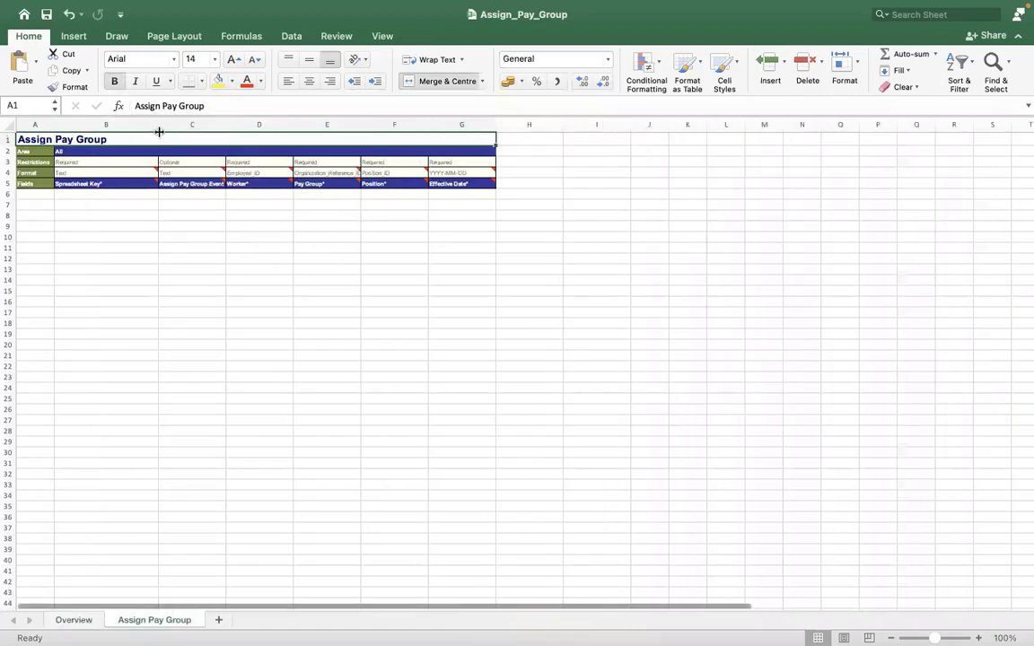
{"action": "key", "text": "ctrl+Left"}
{"action": "key", "text": "ctrl+Left"}
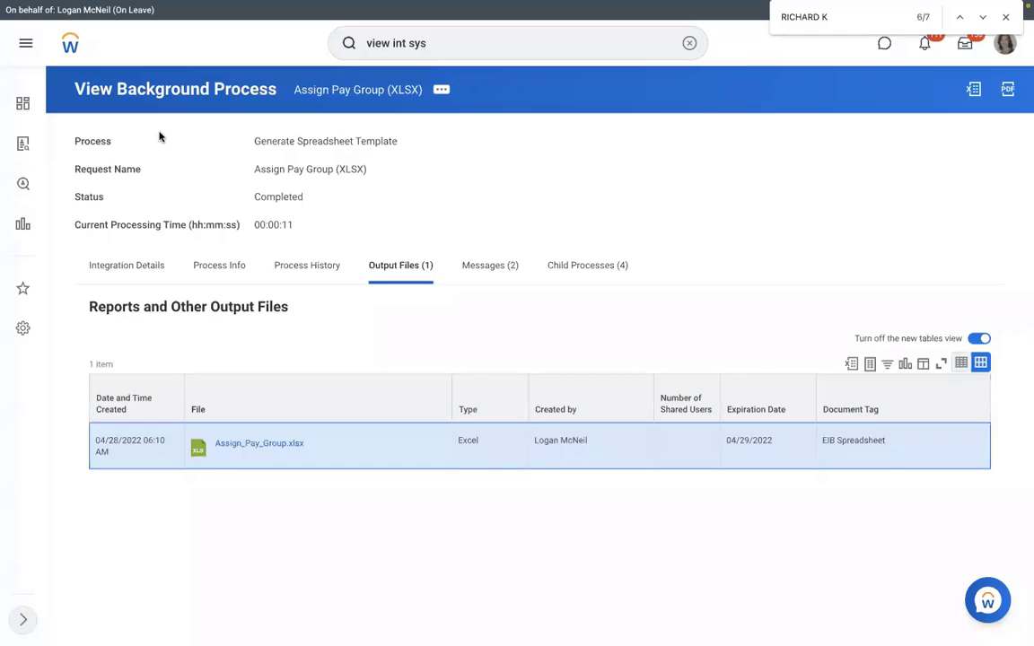
{"action": "key", "text": "ctrl+Right"}
{"action": "key", "text": "ctrl+Right"}
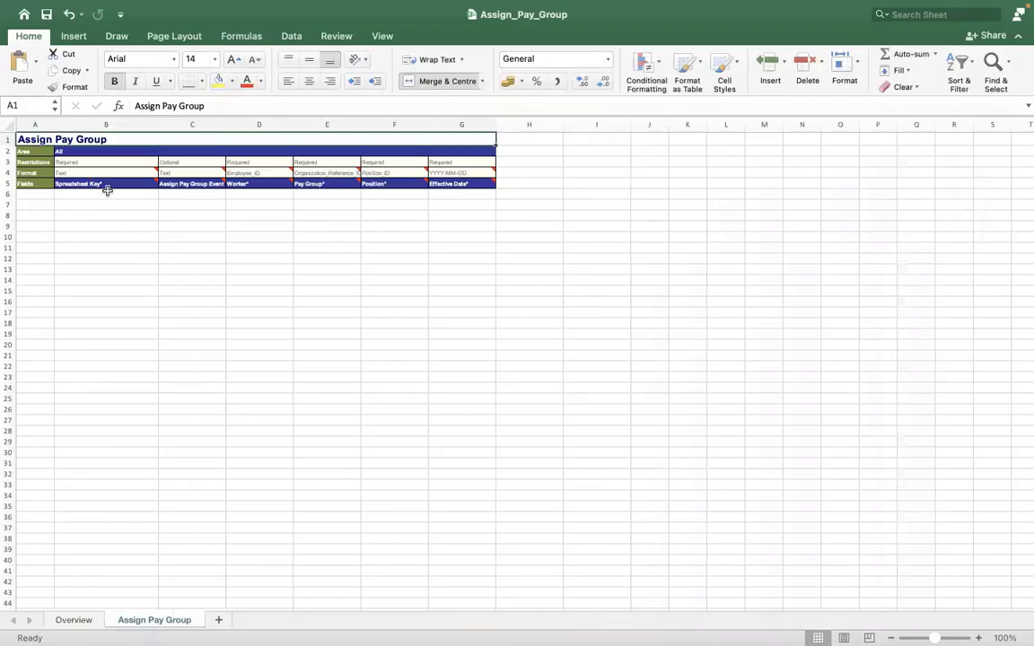
{"action": "left_click", "coordinate": [107, 193]}
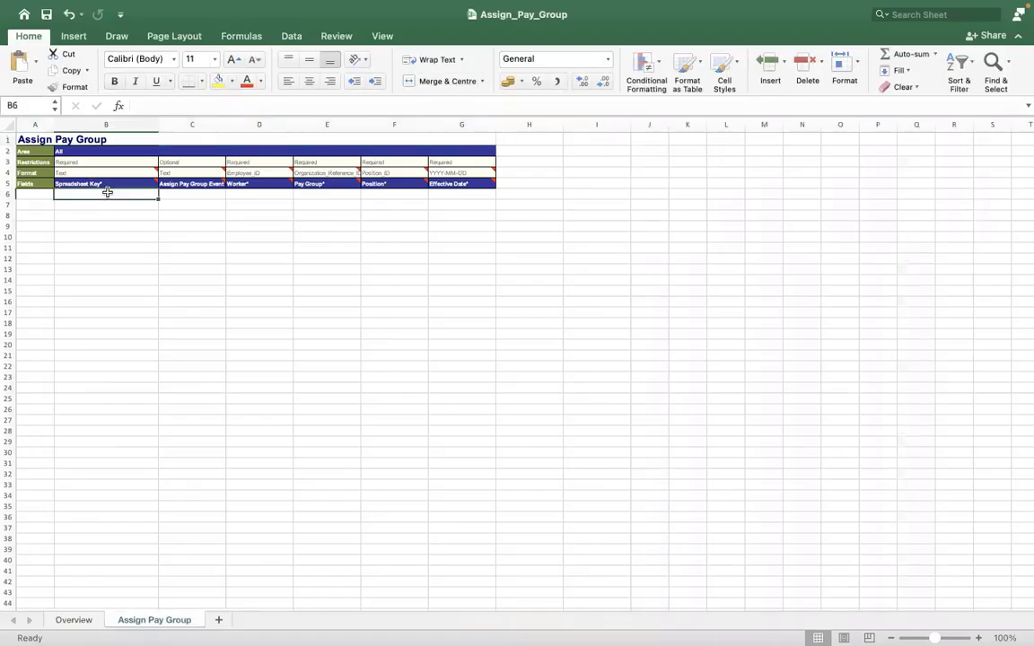
{"action": "type", "text": "1"}
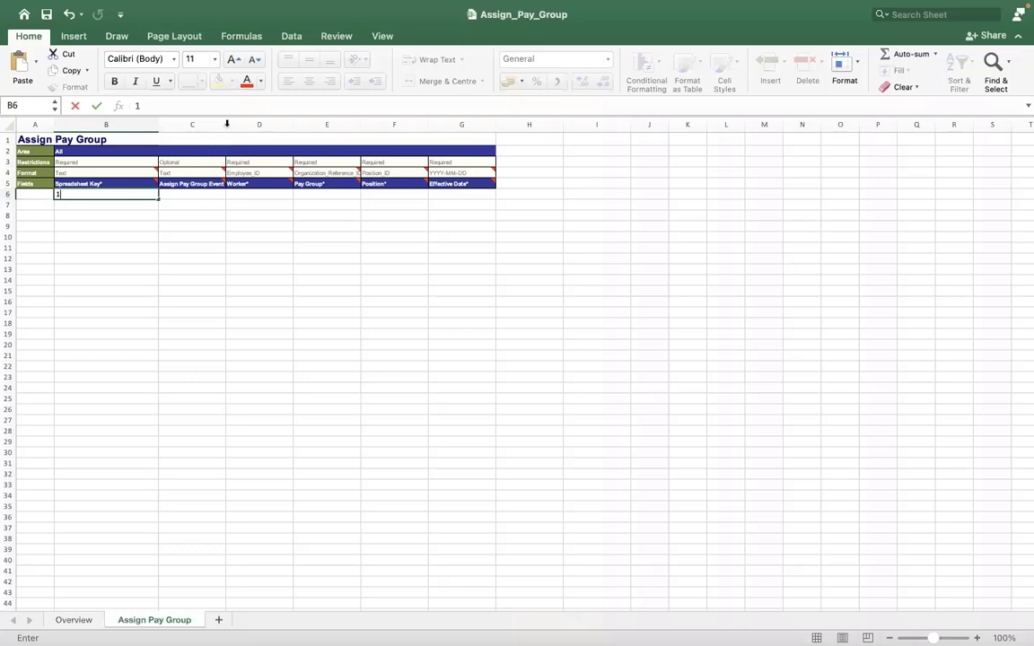
Step: Commit the key and widen columns C–F to fit Event ID, Worker, Pay Group and Position headers
{"action": "left_click", "coordinate": [260, 125]}
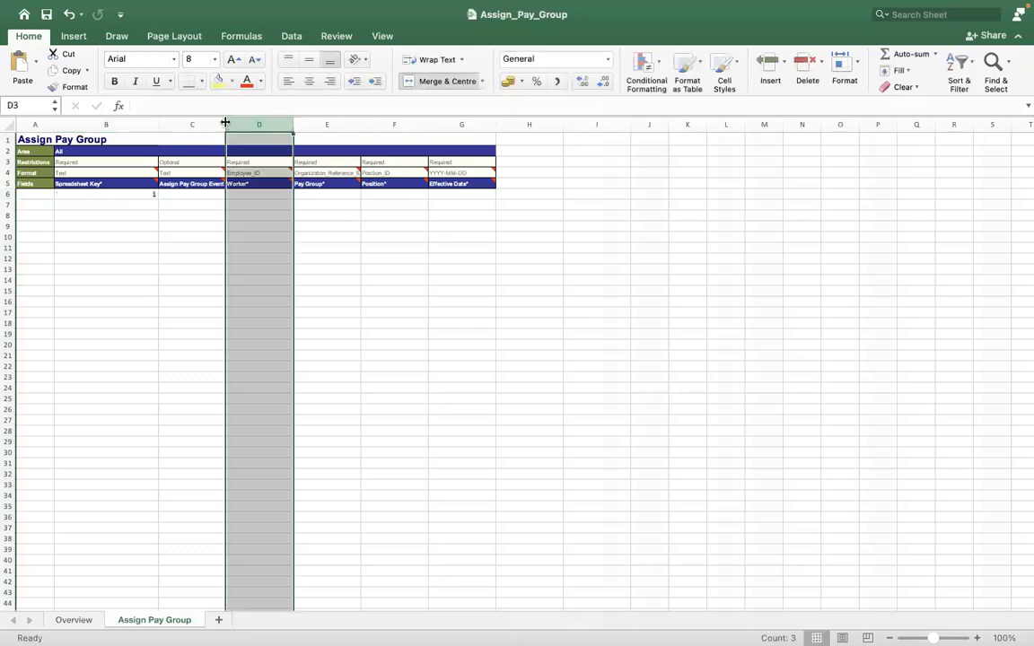
{"action": "left_click_drag", "start_coordinate": [226, 122], "coordinate": [281, 123]}
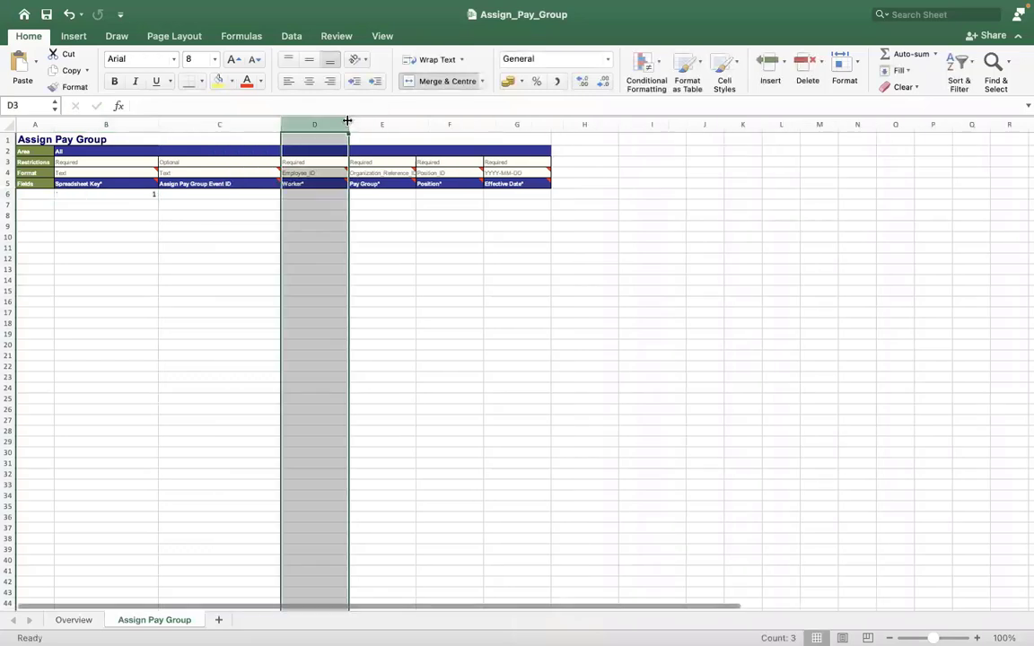
{"action": "left_click_drag", "start_coordinate": [387, 120], "coordinate": [536, 126]}
{"action": "left_click_drag", "start_coordinate": [602, 124], "coordinate": [665, 127]}
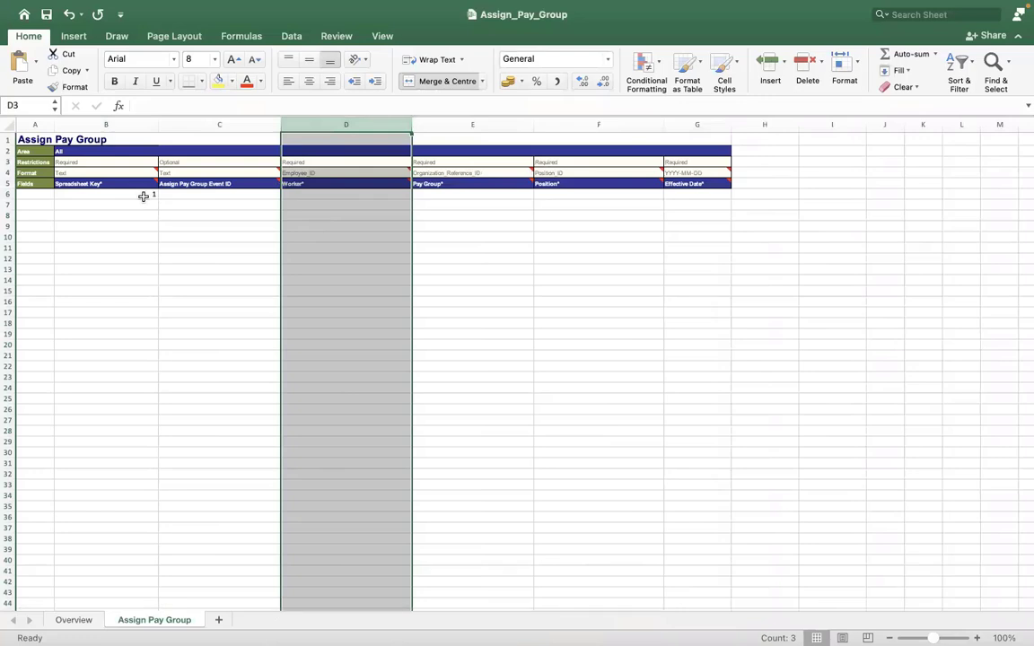
{"action": "left_click_drag", "start_coordinate": [126, 195], "coordinate": [122, 594]}
{"action": "left_click", "coordinate": [230, 357]}
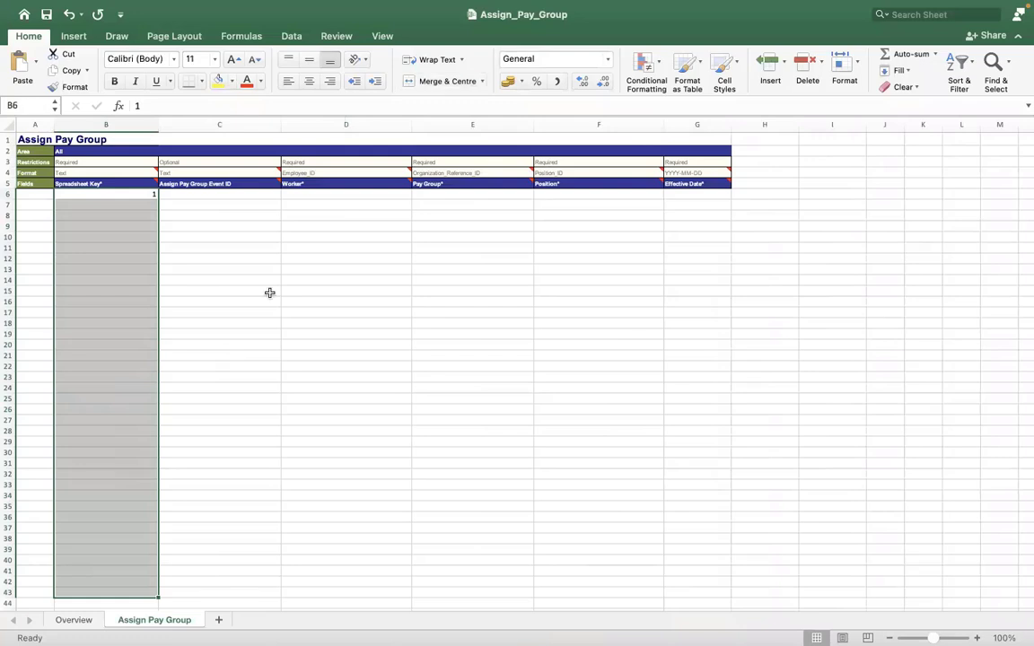
{"action": "left_click", "coordinate": [194, 195]}
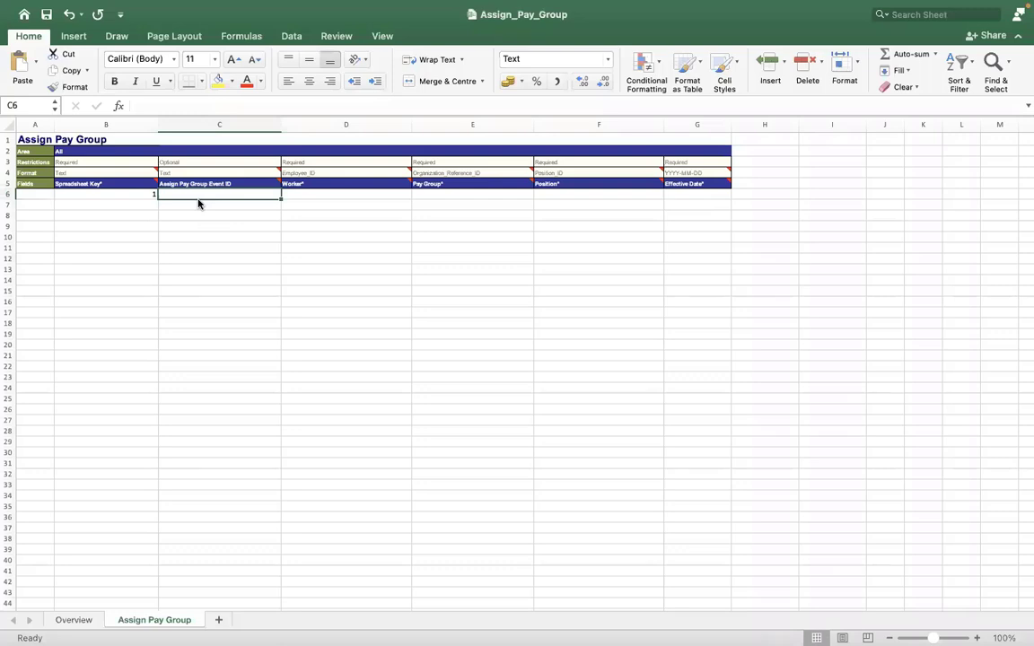
Step: Leave Event ID in C6 blank, move to Worker cell D6, and return to Workday
{"action": "type", "text": "474747474"}
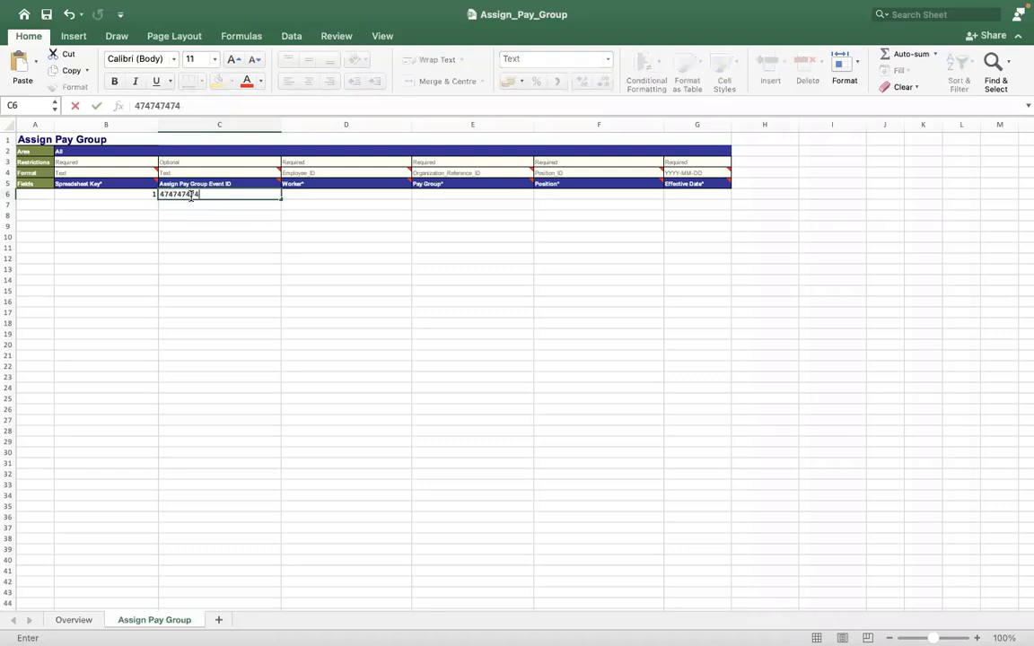
{"action": "key", "text": "BackSpace"}
{"action": "key", "text": "BackSpace"}
{"action": "key", "text": "BackSpace"}
{"action": "key", "text": "BackSpace"}
{"action": "key", "text": "BackSpace"}
{"action": "key", "text": "BackSpace"}
{"action": "key", "text": "BackSpace"}
{"action": "key", "text": "BackSpace"}
{"action": "key", "text": "BackSpace"}
{"action": "left_click", "coordinate": [301, 192]}
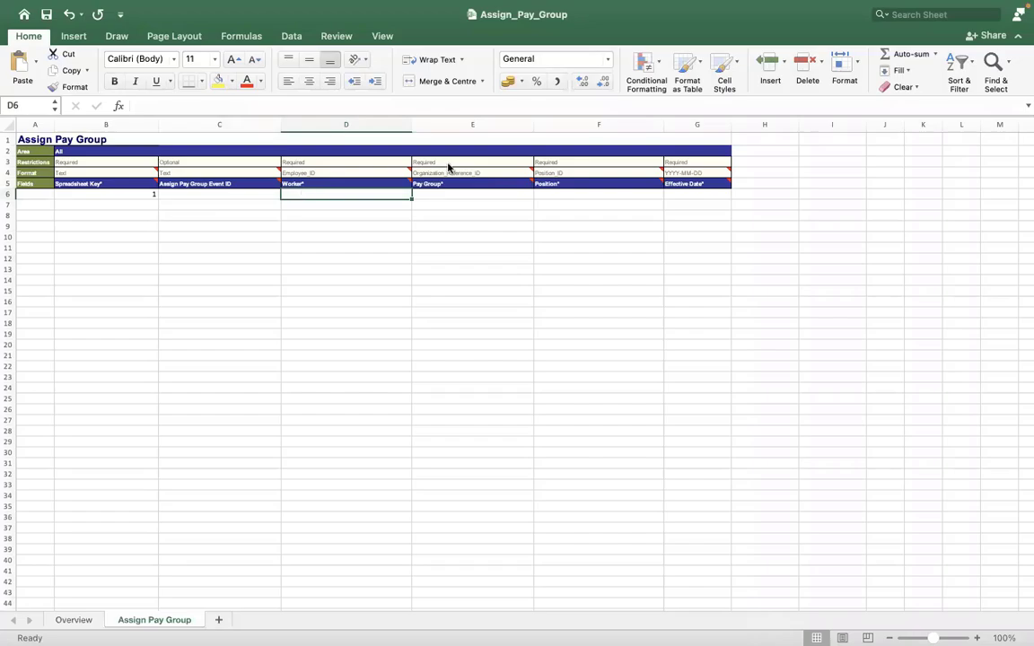
{"action": "key", "text": "ctrl+Right"}
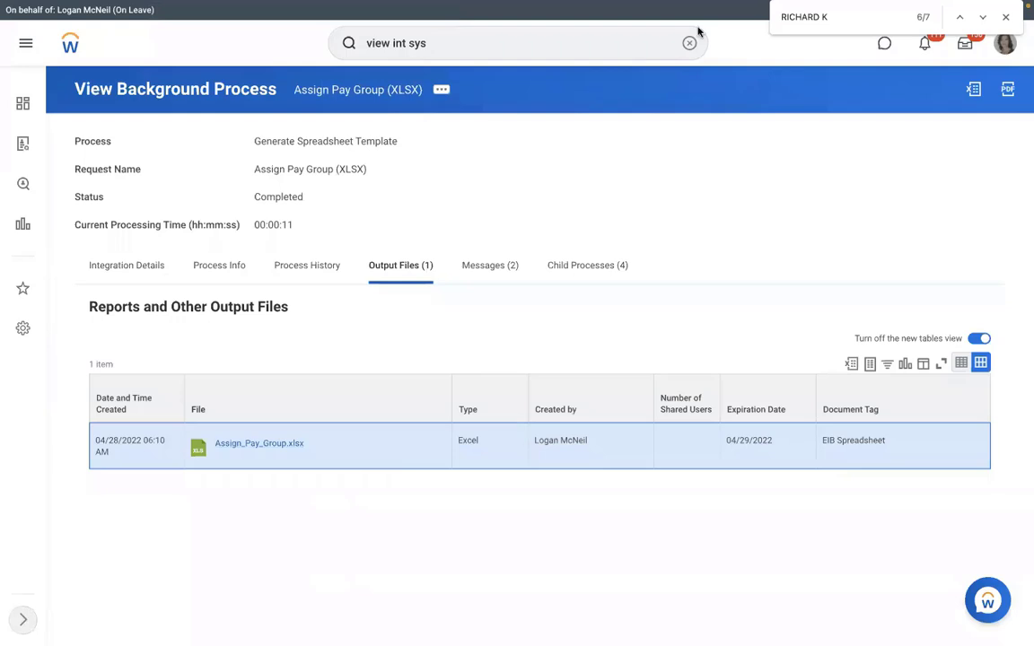
Step: Search for the manager and open a team member's profile from the manager's Team org chart
{"action": "left_click", "coordinate": [688, 44]}
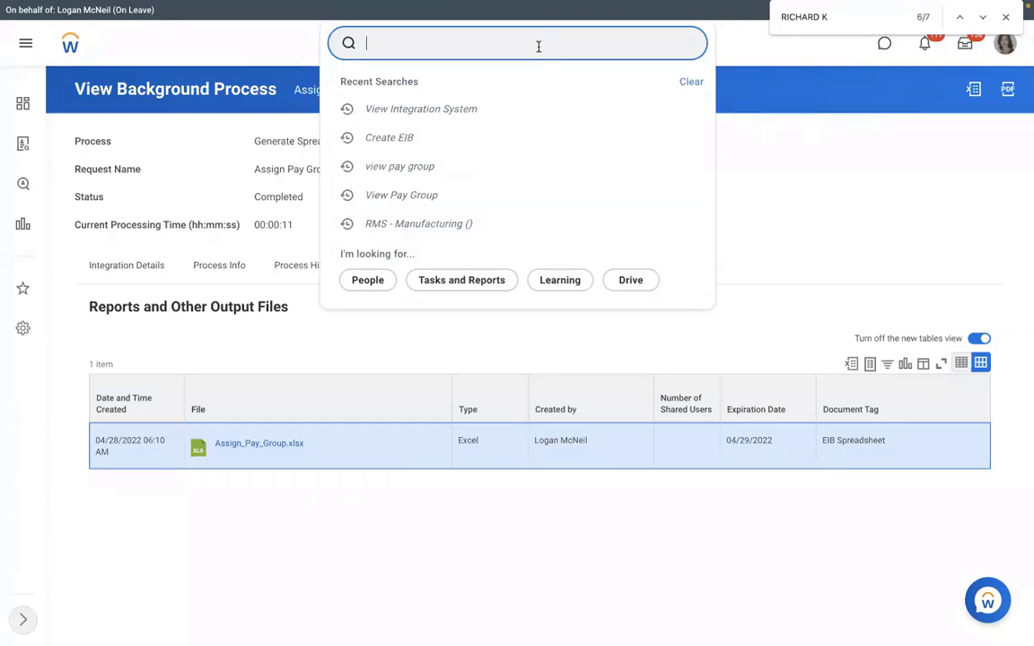
{"action": "left_click", "coordinate": [494, 115]}
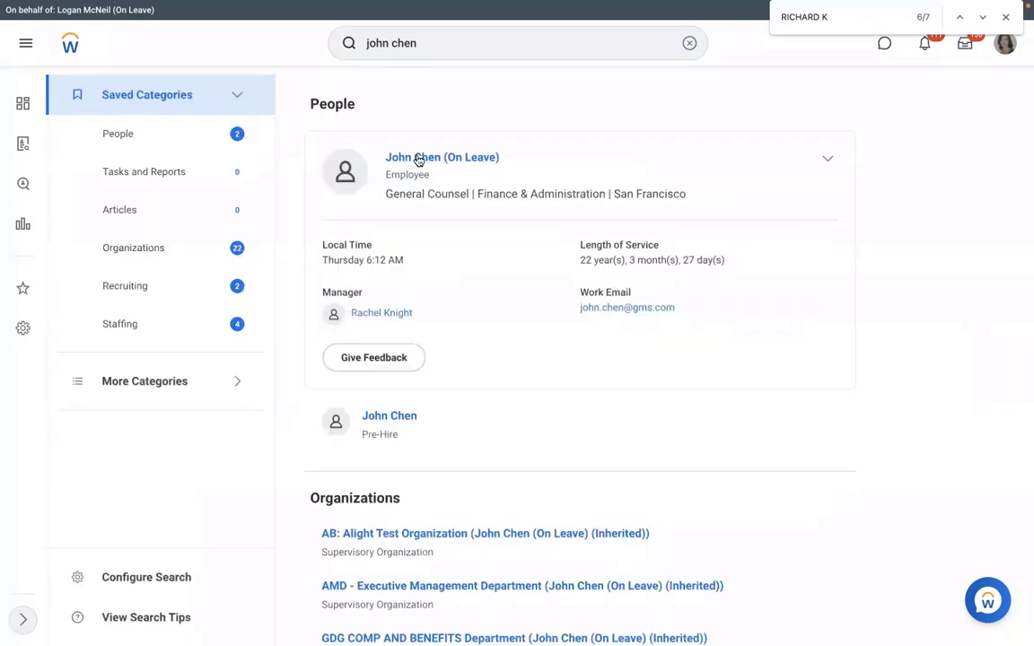
{"action": "left_click", "coordinate": [406, 161]}
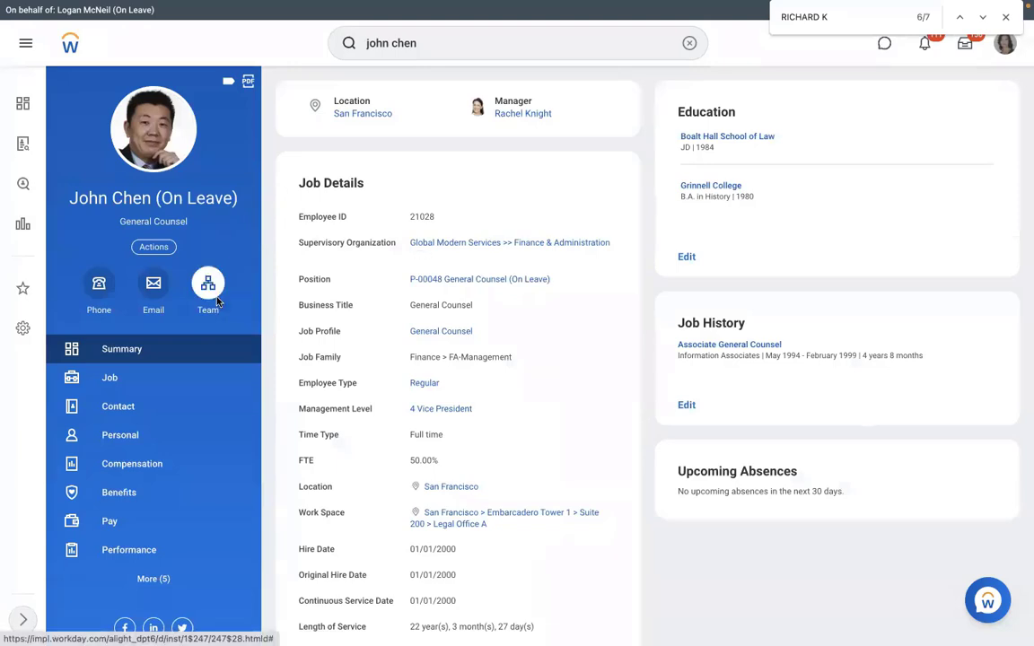
{"action": "left_click", "coordinate": [199, 273]}
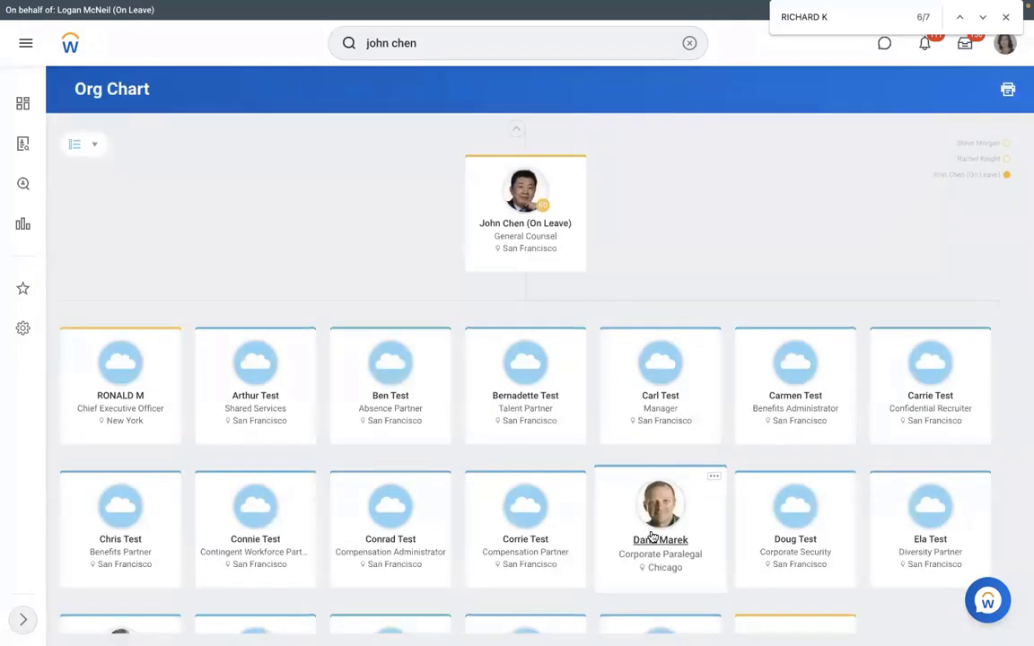
{"action": "left_click", "coordinate": [652, 537]}
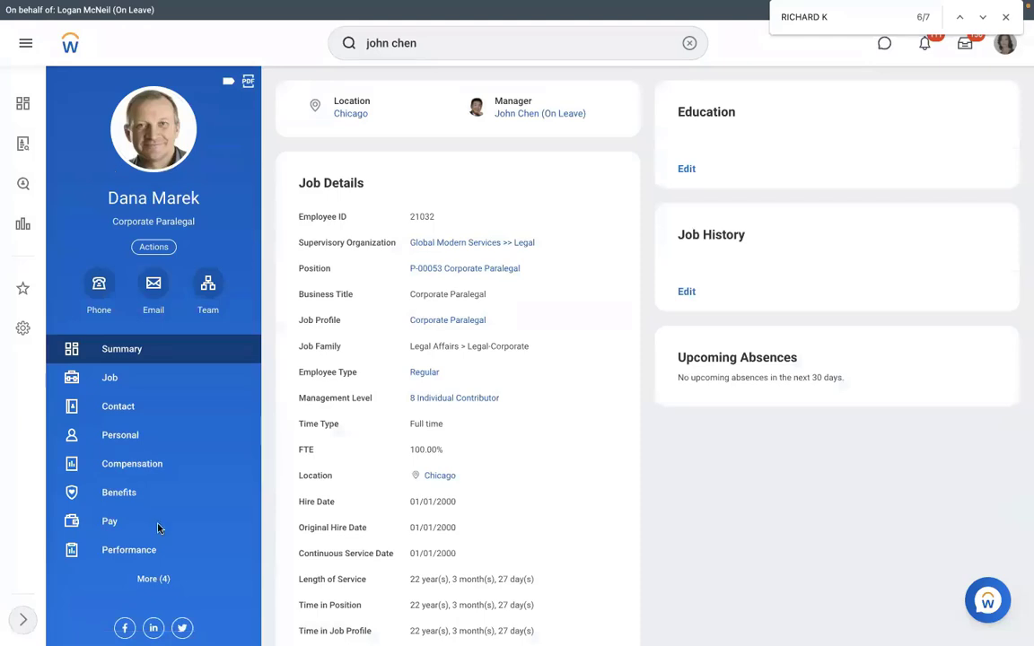
Step: Confirm the worker's pay group is USA Semi-monthly Professional Regional and select their employee ID
{"action": "left_click", "coordinate": [126, 529]}
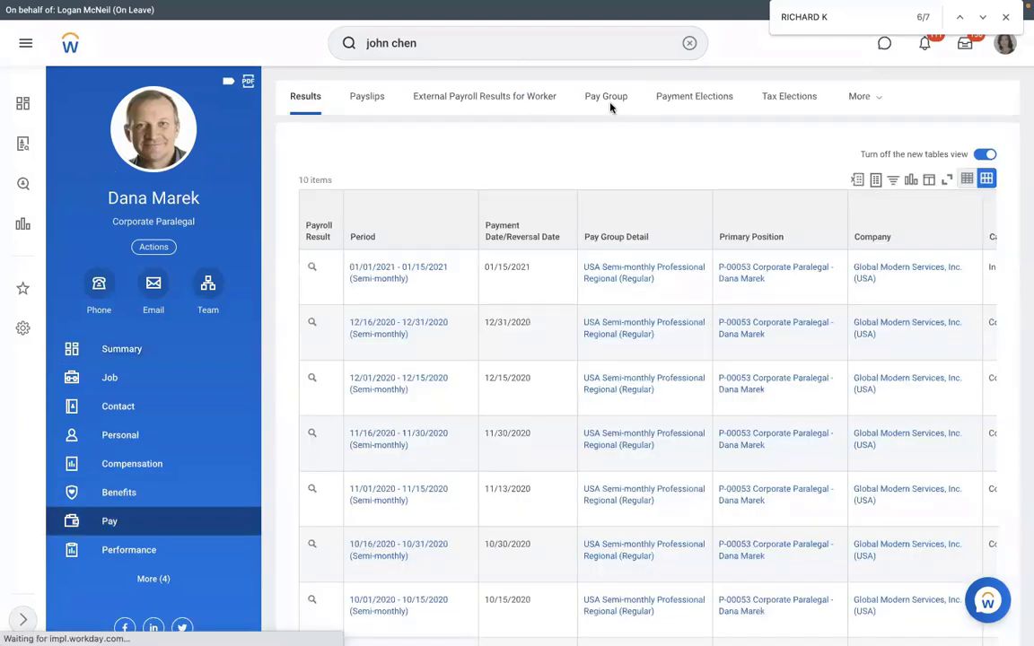
{"action": "left_click", "coordinate": [607, 98]}
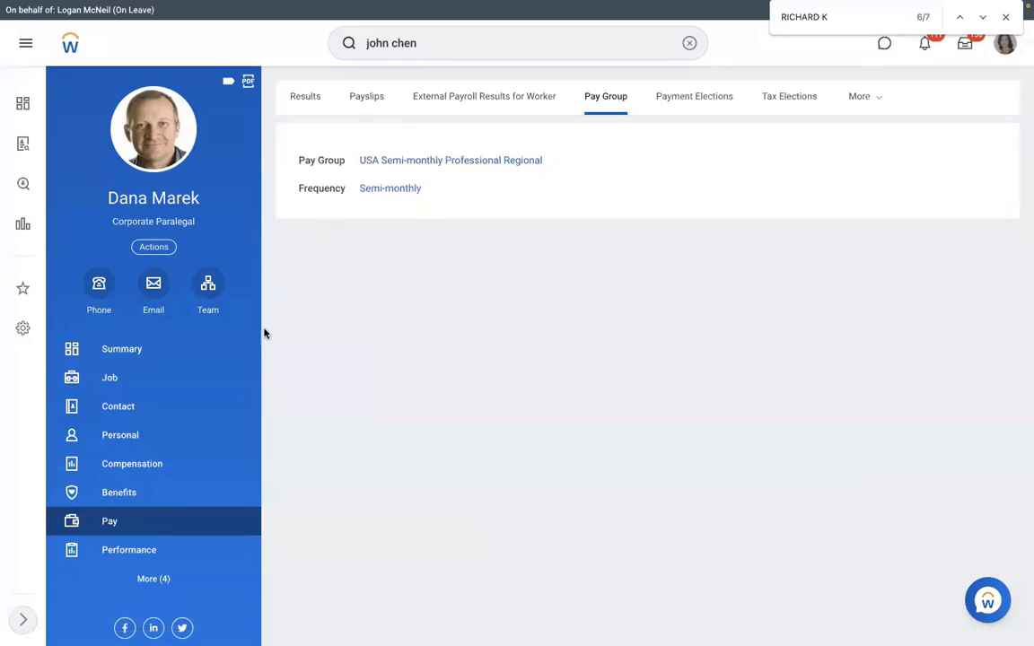
{"action": "left_click", "coordinate": [143, 380]}
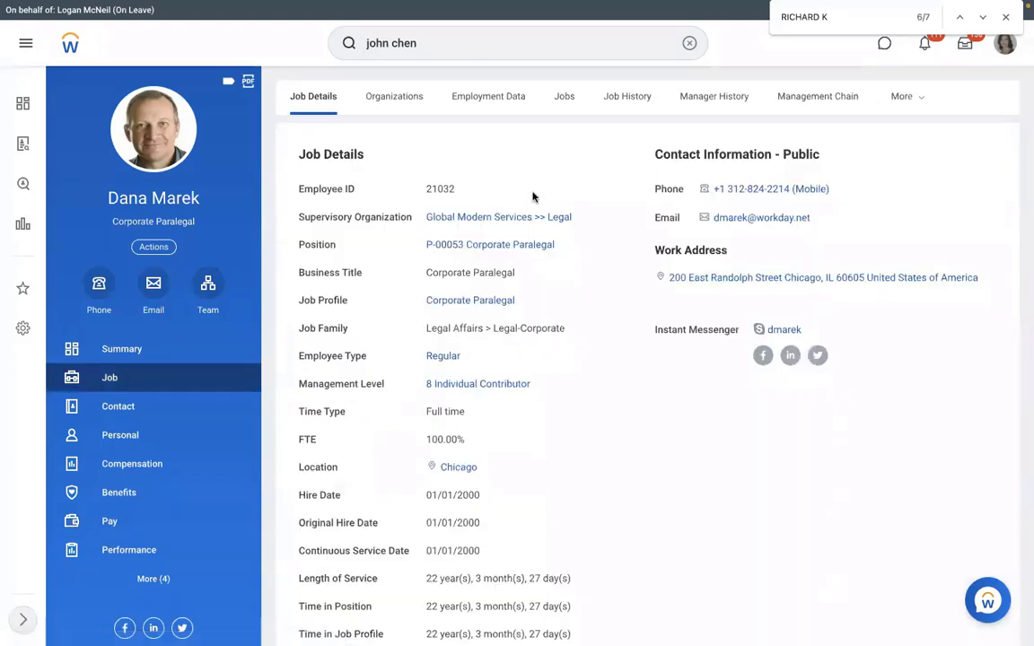
{"action": "left_click_drag", "start_coordinate": [460, 196], "coordinate": [423, 196]}
{"action": "key", "text": "ctrl+Left"}
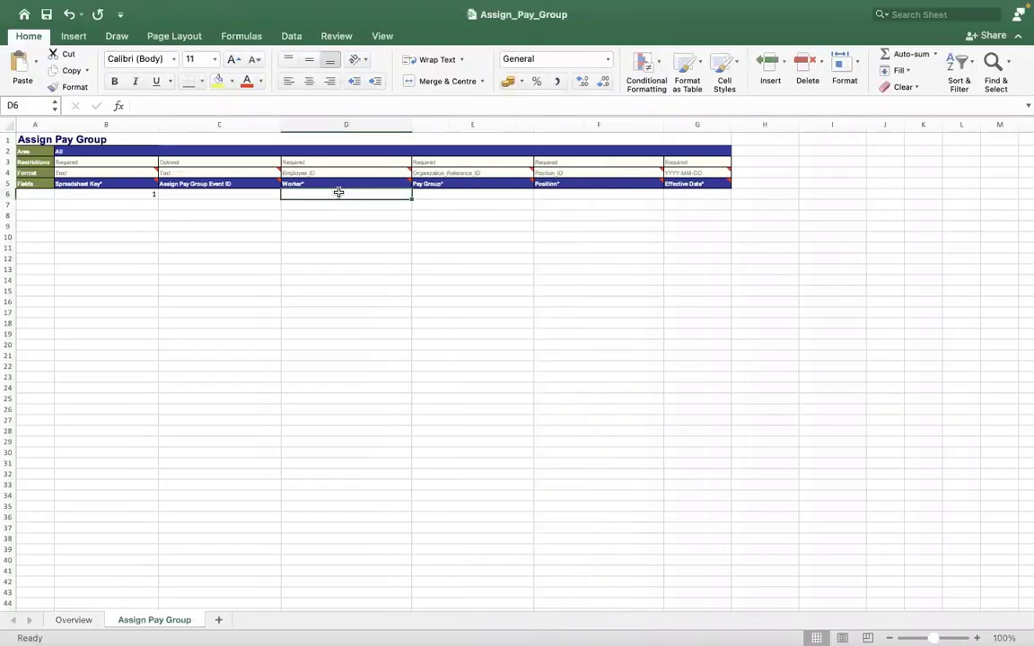
Step: Enter the worker's employee ID in D6 and select the Pay Group cell E6
{"action": "type", "text": "'210"}
{"action": "type", "text": "32"}
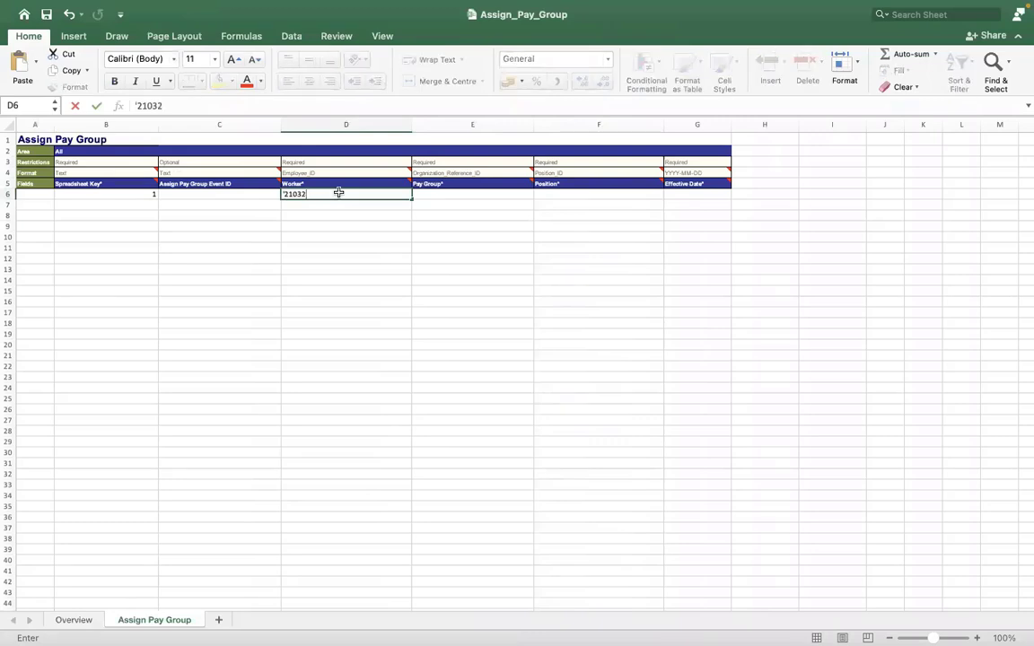
{"action": "key", "text": "Return"}
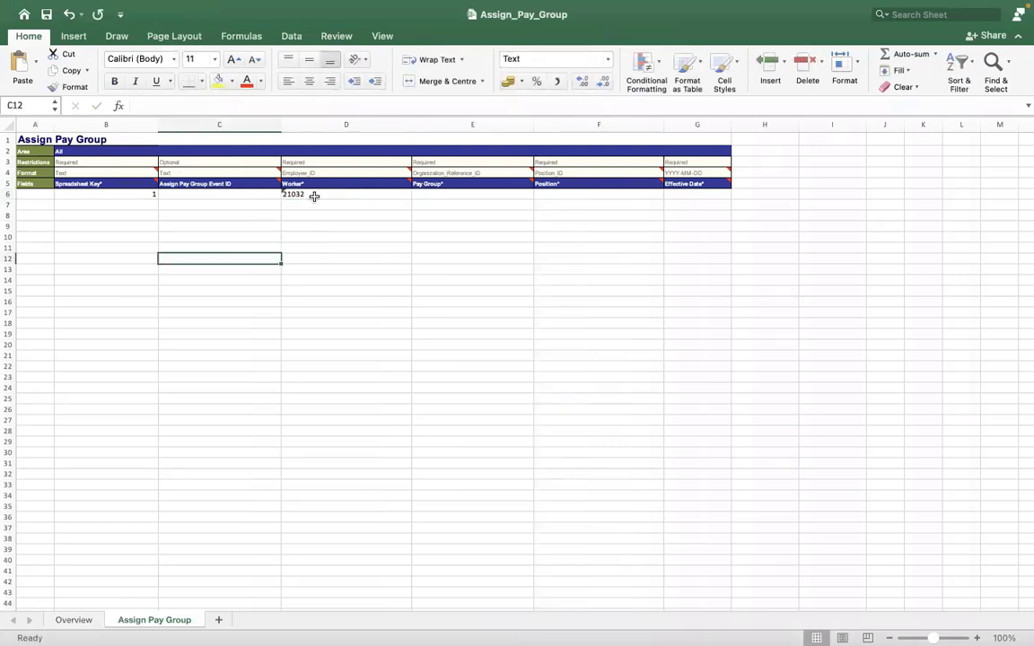
{"action": "left_click", "coordinate": [426, 192]}
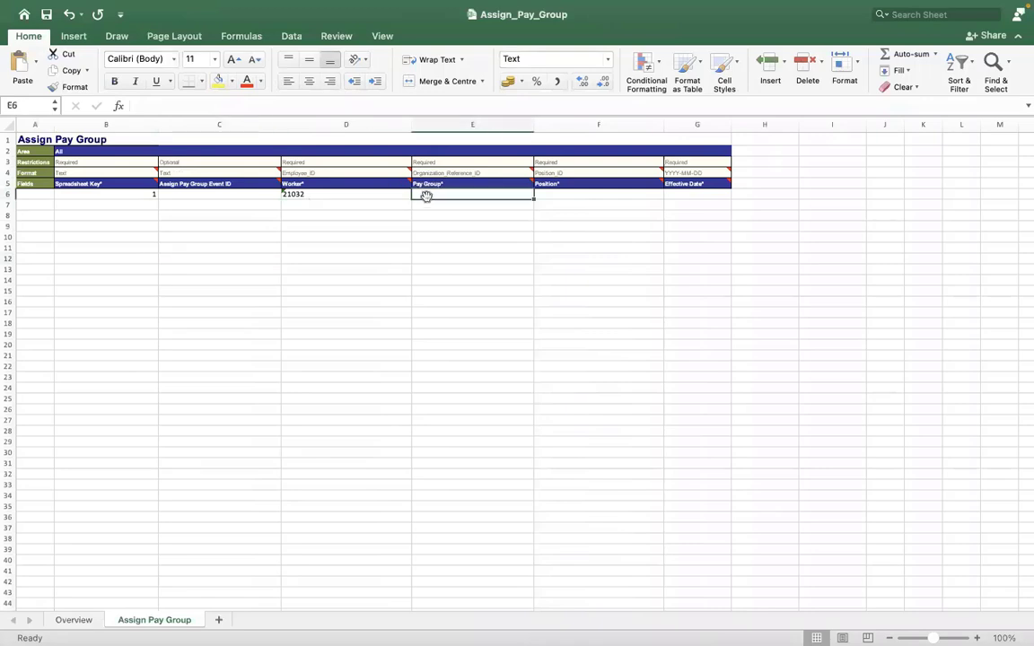
{"action": "key", "text": "ctrl+Right"}
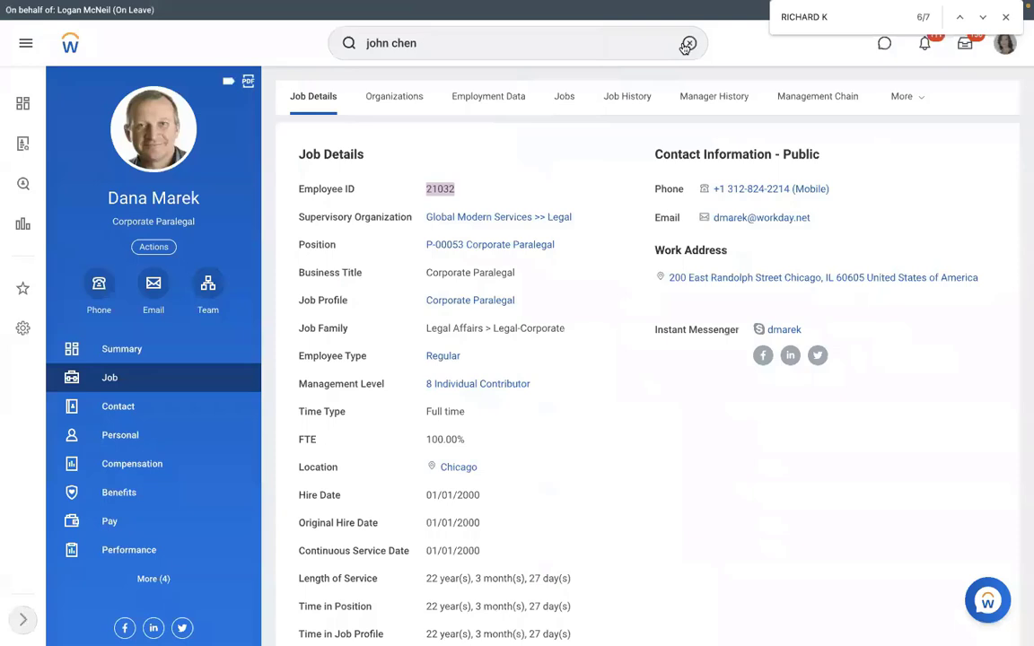
Step: Run the View Pay Group report for the RMS - Monthly PYG pay group
{"action": "left_click", "coordinate": [687, 45]}
{"action": "type", "text": "view pa"}
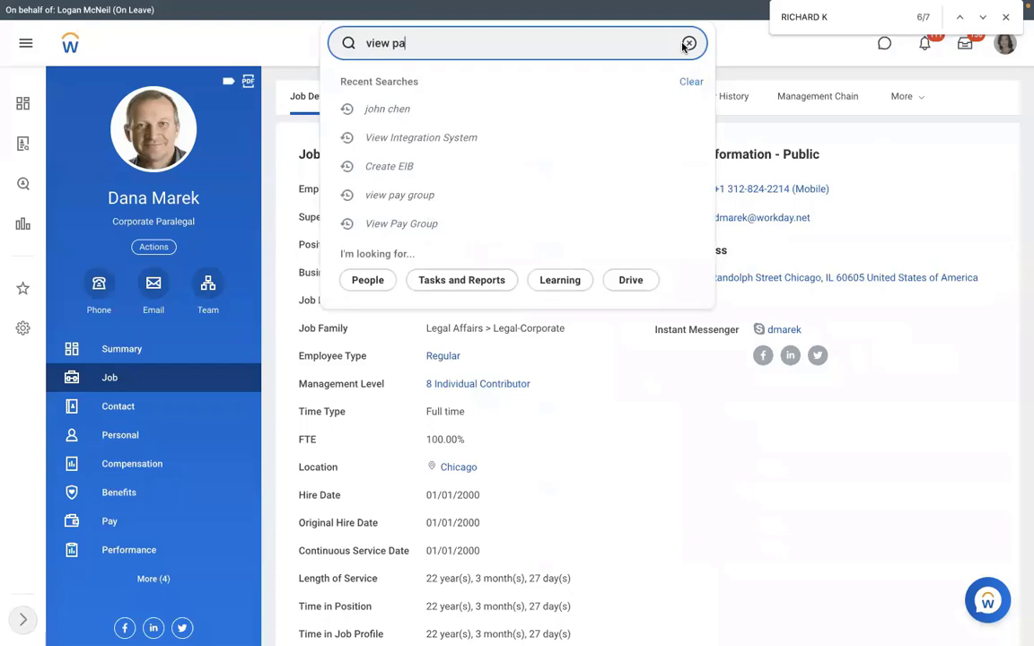
{"action": "type", "text": "y group"}
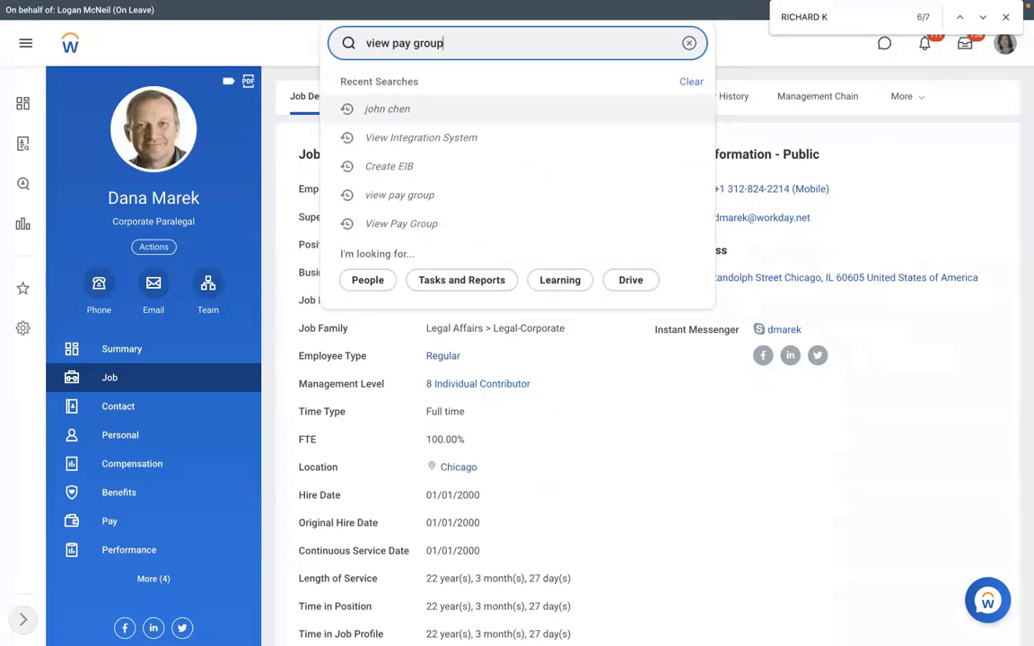
{"action": "key", "text": "Return"}
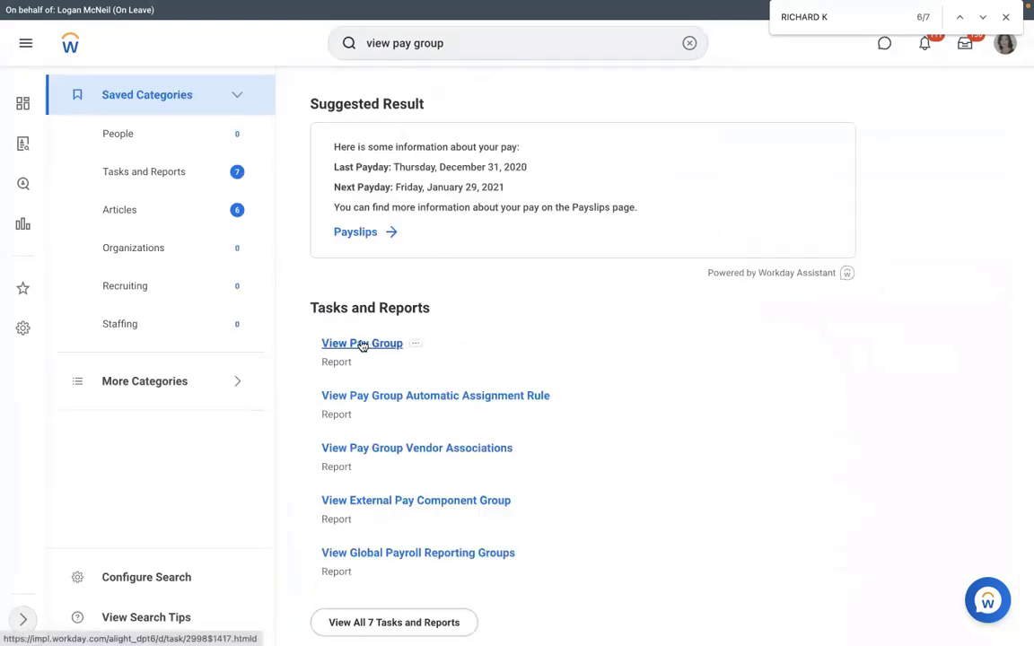
{"action": "left_click", "coordinate": [363, 345]}
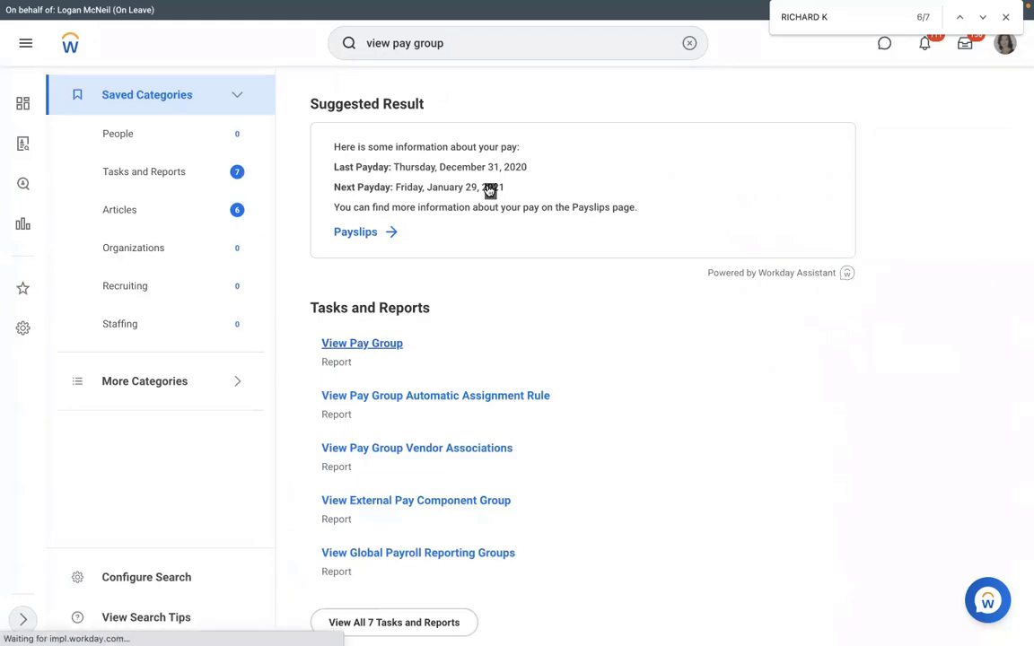
{"action": "type", "text": "rms"}
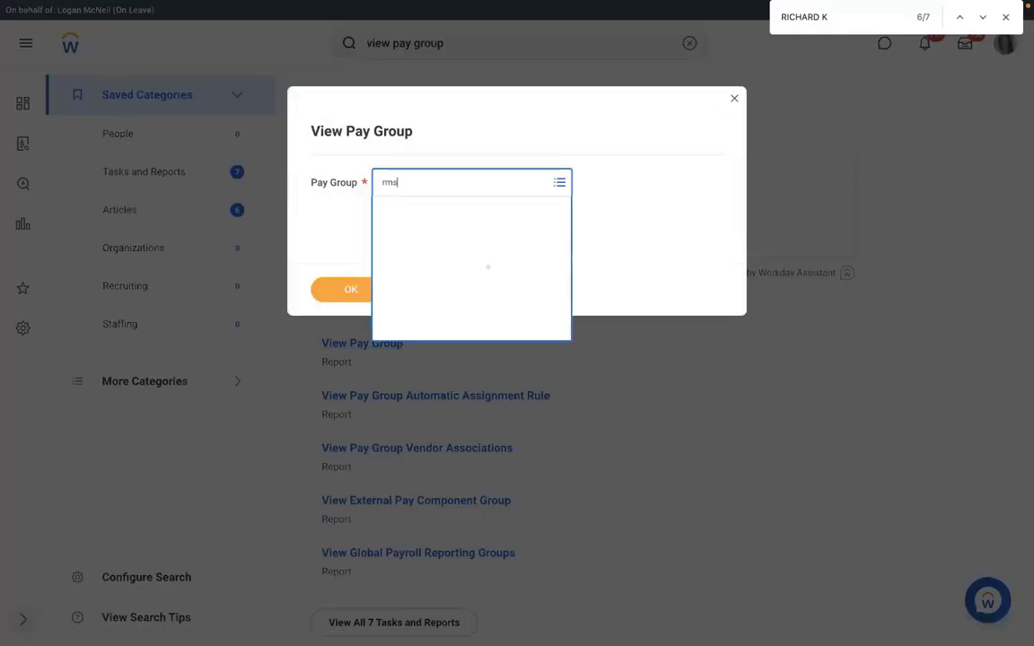
{"action": "left_click", "coordinate": [351, 290]}
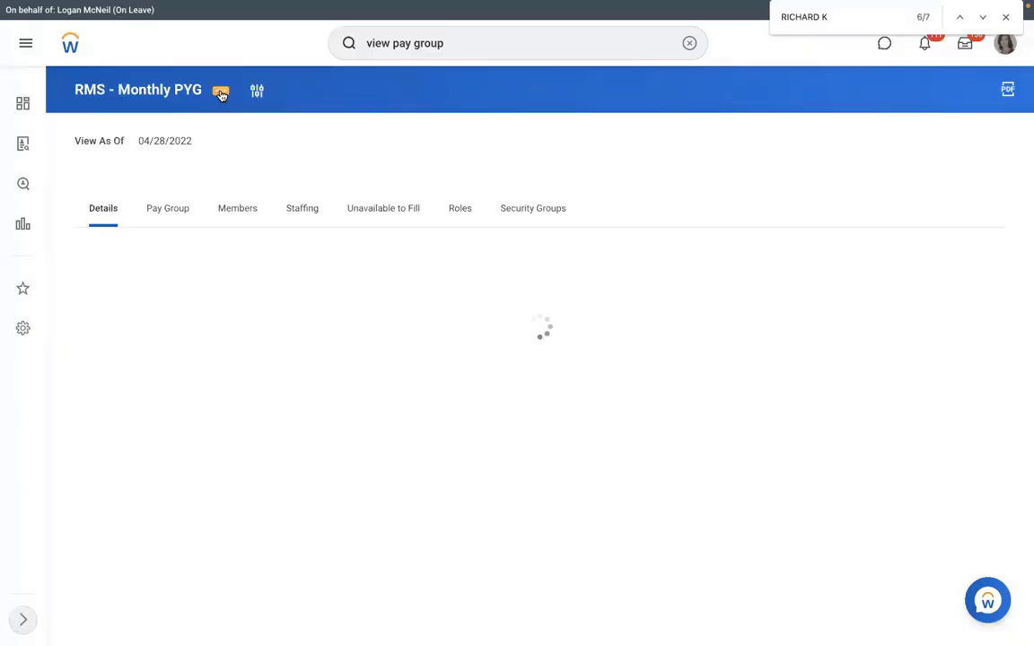
Step: Open the pay group's Integration IDs and select reference ID PAY_GROUP-6-66
{"action": "left_click", "coordinate": [220, 91]}
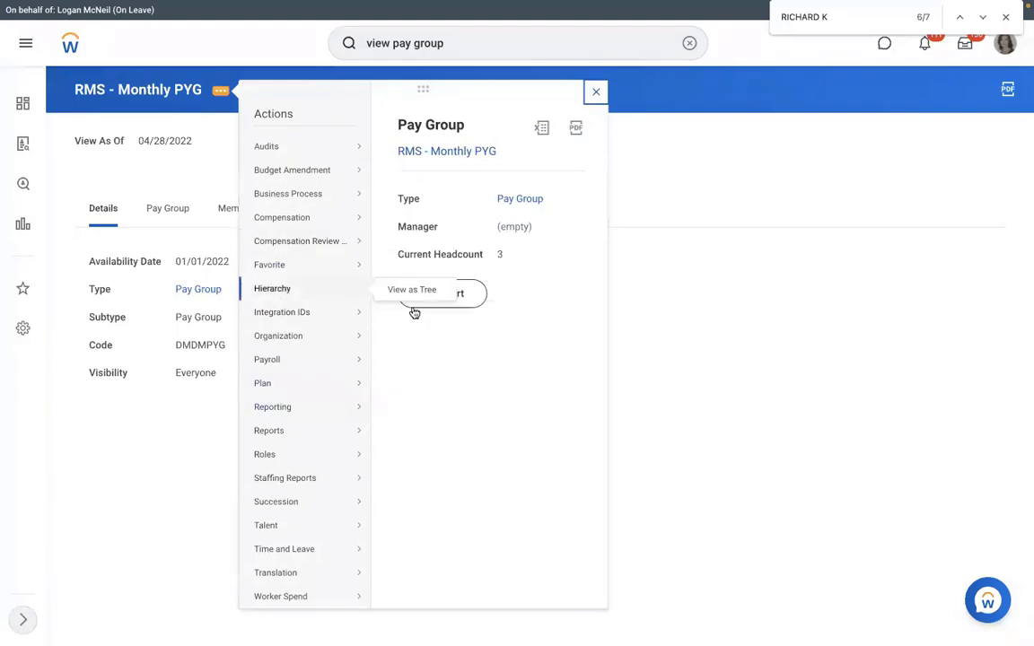
{"action": "left_click", "coordinate": [413, 311]}
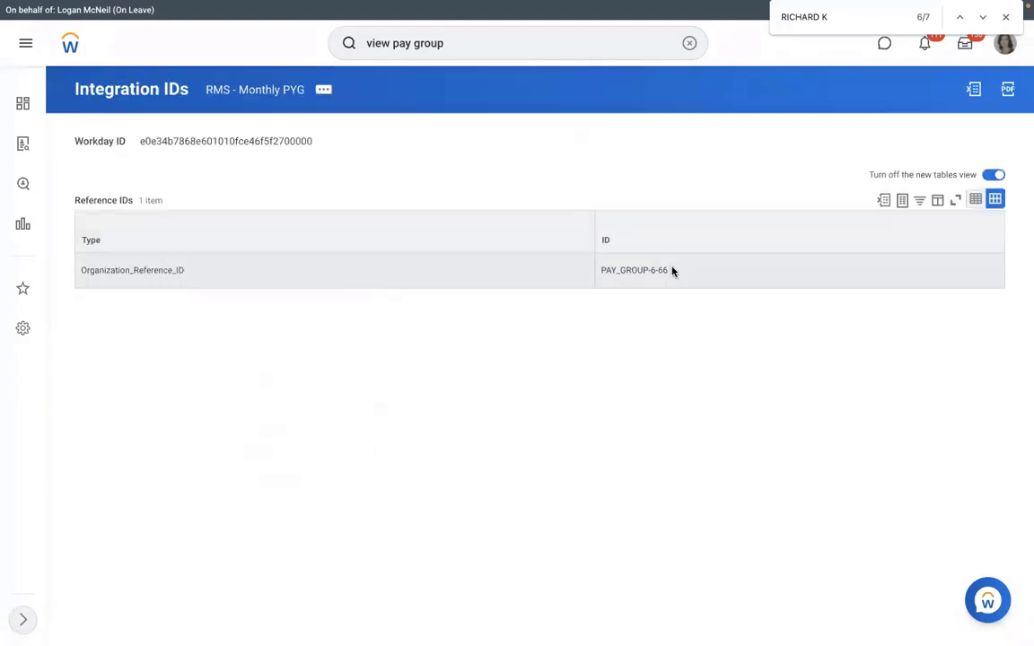
{"action": "left_click_drag", "start_coordinate": [671, 271], "coordinate": [603, 270]}
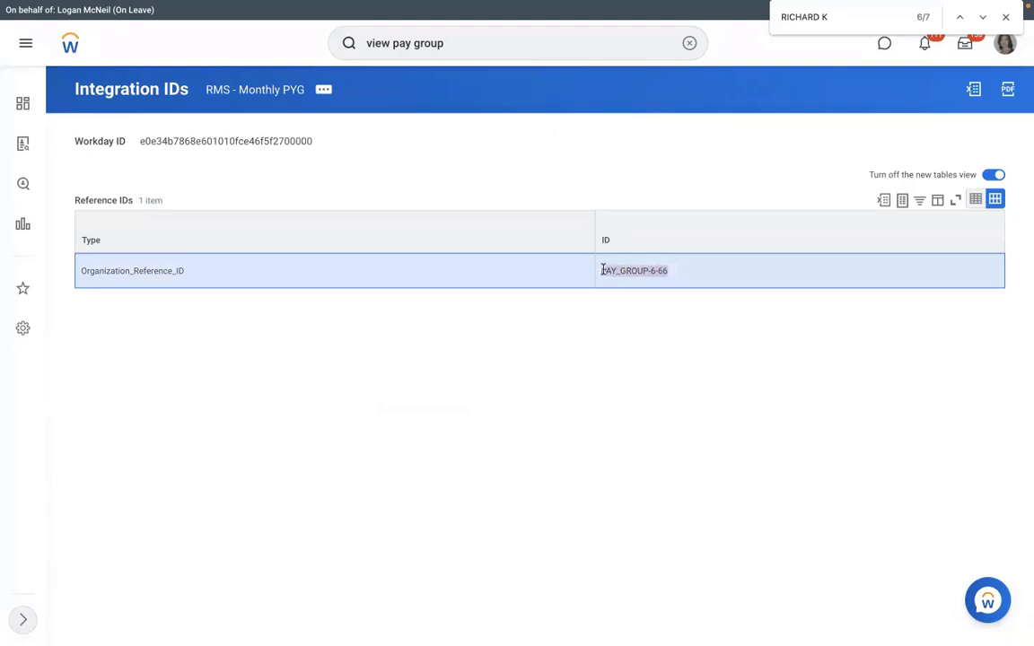
{"action": "left_click", "coordinate": [667, 268]}
{"action": "left_click_drag", "start_coordinate": [668, 267], "coordinate": [600, 270]}
{"action": "key", "text": "super+c"}
{"action": "key", "text": "ctrl+Left"}
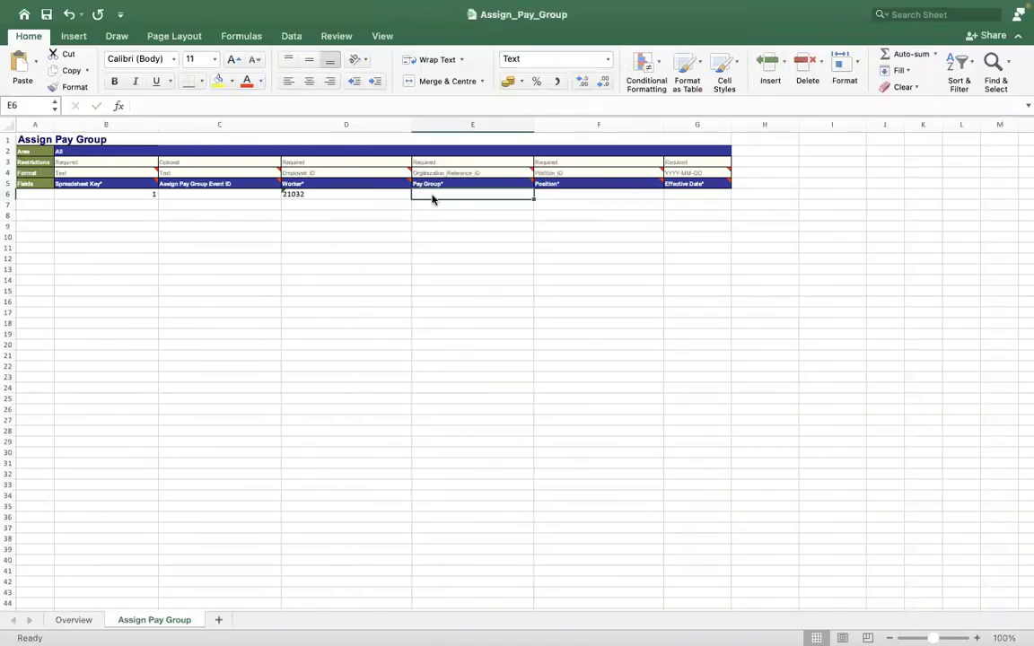
Step: Paste PAY_GROUP-6-66 into the Pay Group cell E6 and commit it
{"action": "key", "text": "super+v"}
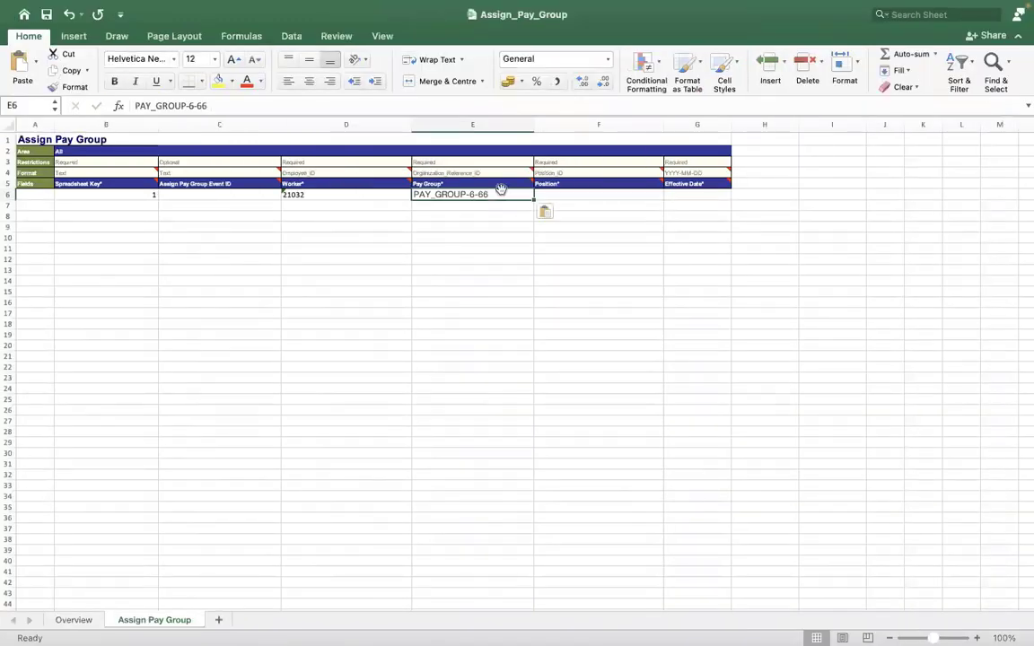
{"action": "left_click", "coordinate": [247, 105]}
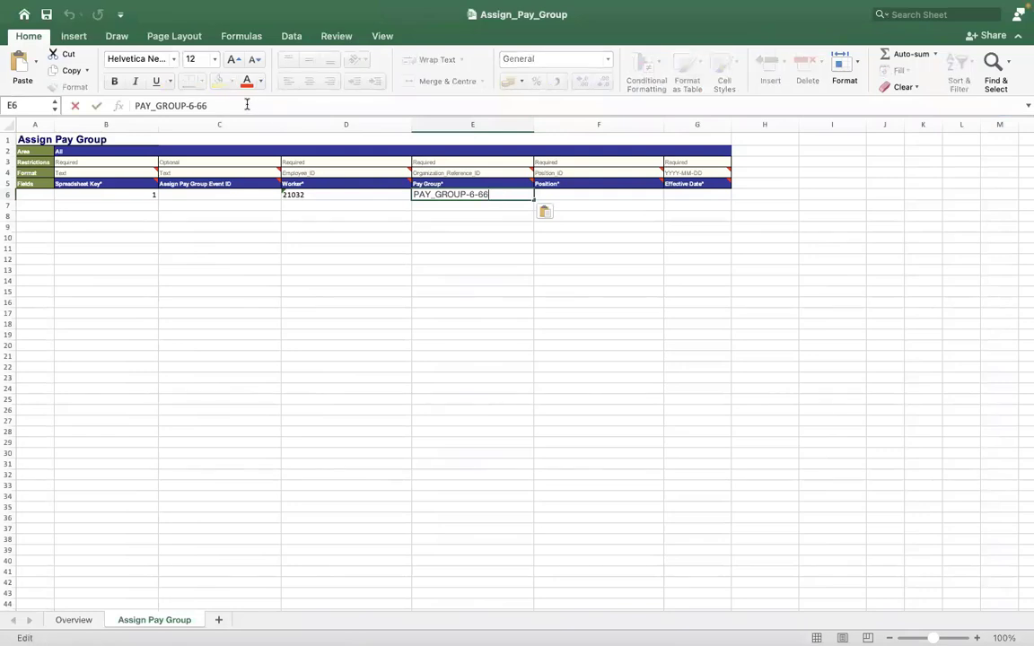
{"action": "key", "text": "Left"}
{"action": "key", "text": "Left"}
{"action": "key", "text": "Left"}
{"action": "key", "text": "Left"}
{"action": "key", "text": "Left"}
{"action": "key", "text": "Left"}
{"action": "key", "text": "Left"}
{"action": "key", "text": "Left"}
{"action": "key", "text": "Left"}
{"action": "key", "text": "Left"}
{"action": "key", "text": "Left"}
{"action": "key", "text": "Left"}
{"action": "key", "text": "Left"}
{"action": "key", "text": "Left"}
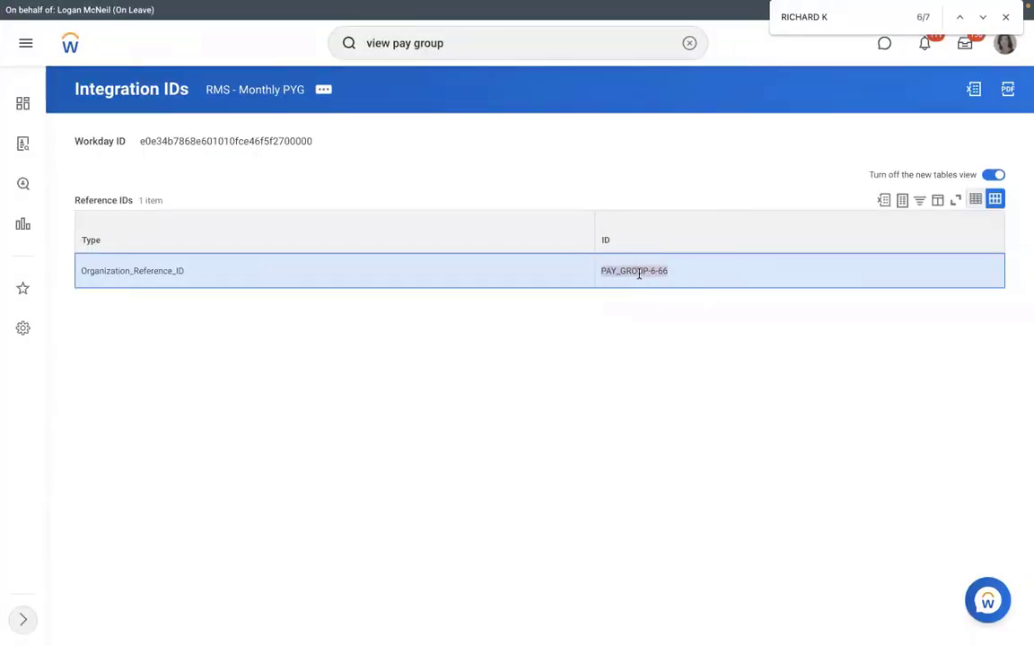
{"action": "key", "text": "ctrl+Left"}
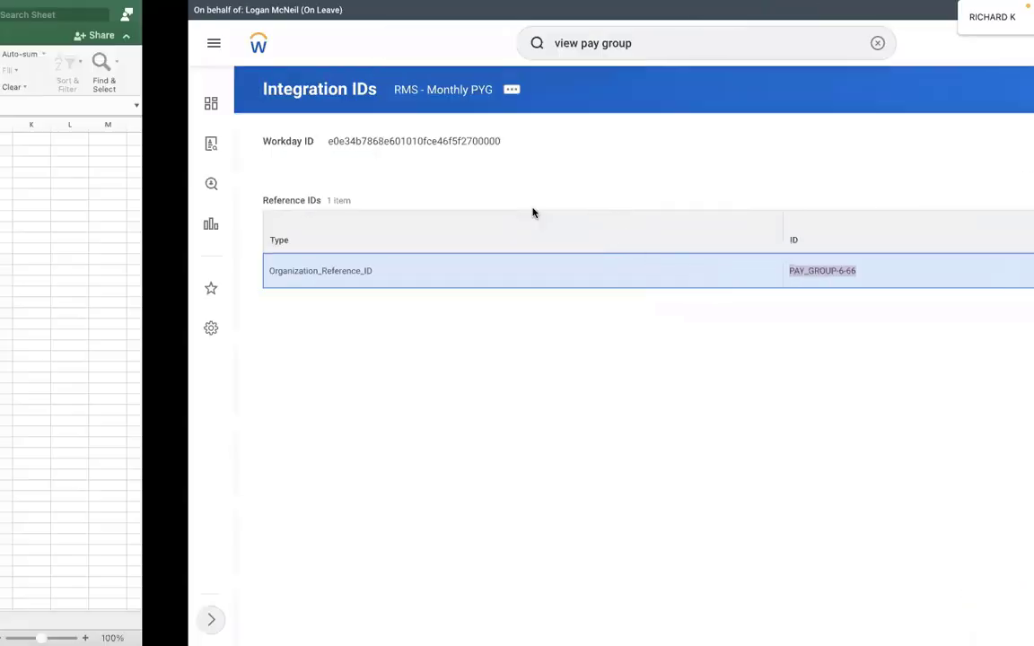
{"action": "left_click", "coordinate": [570, 194]}
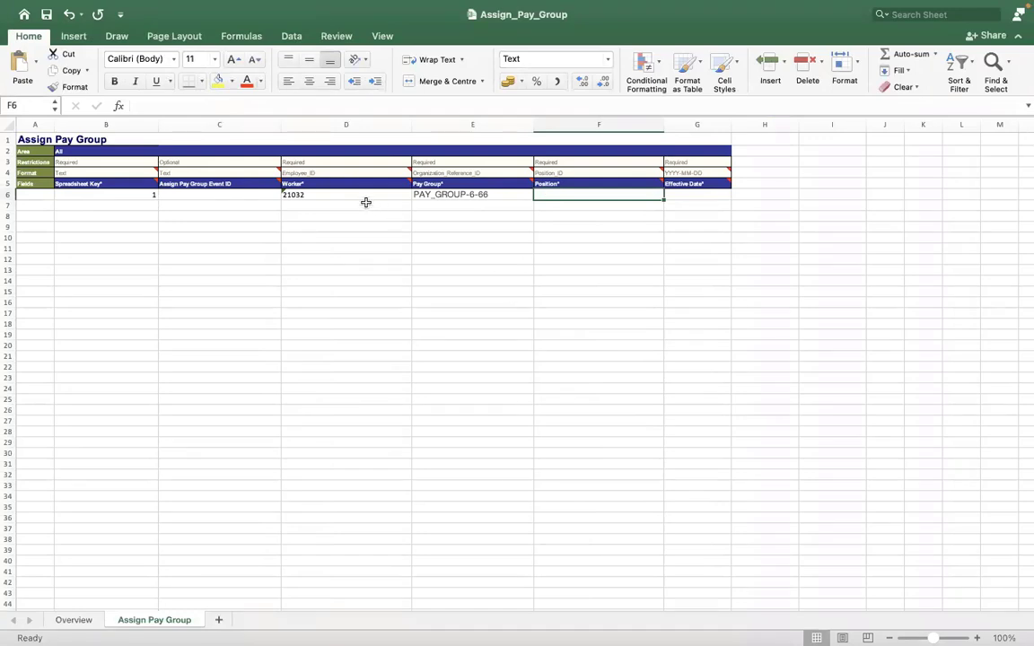
Step: Check row 4's comments, which show Position requires a Position_ID reference
{"action": "left_click", "coordinate": [524, 172]}
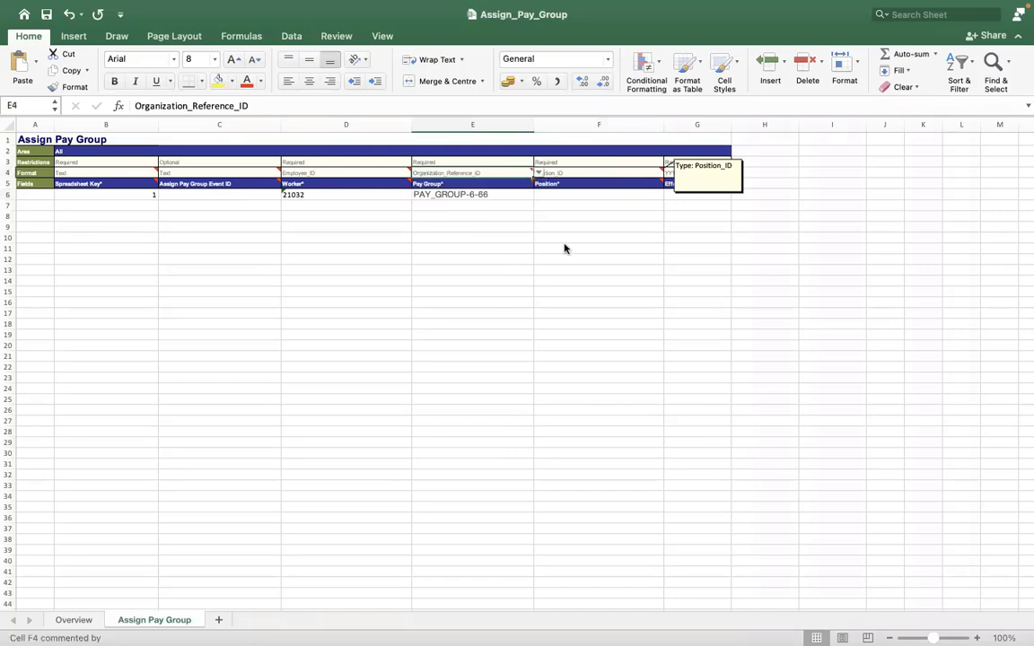
{"action": "key", "text": "ctrl+Right"}
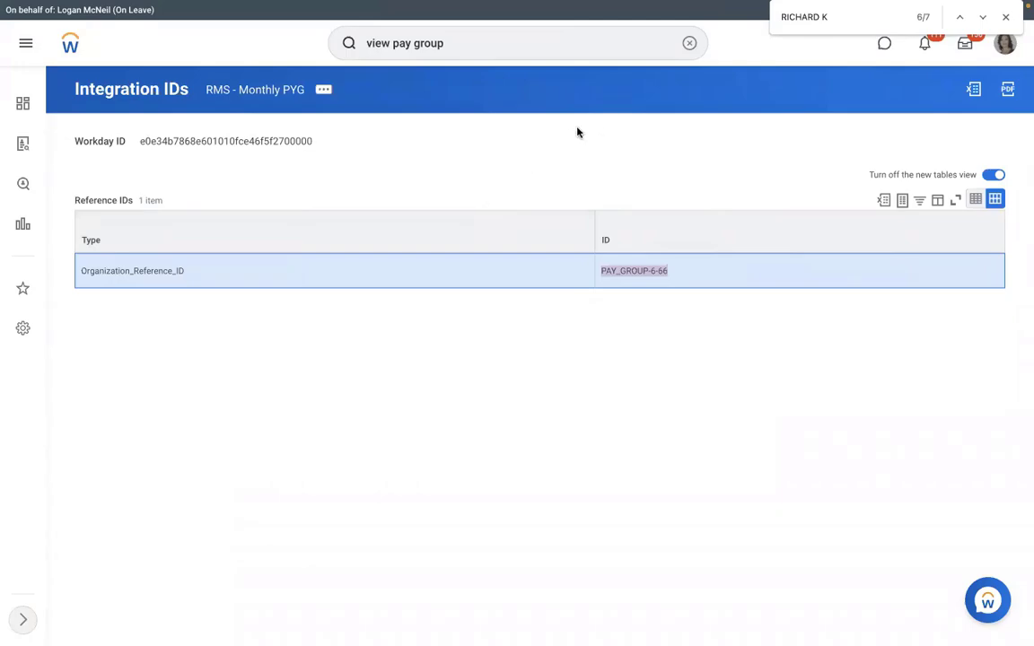
{"action": "key", "text": "ctrl+Left"}
{"action": "key", "text": "ctrl+Right"}
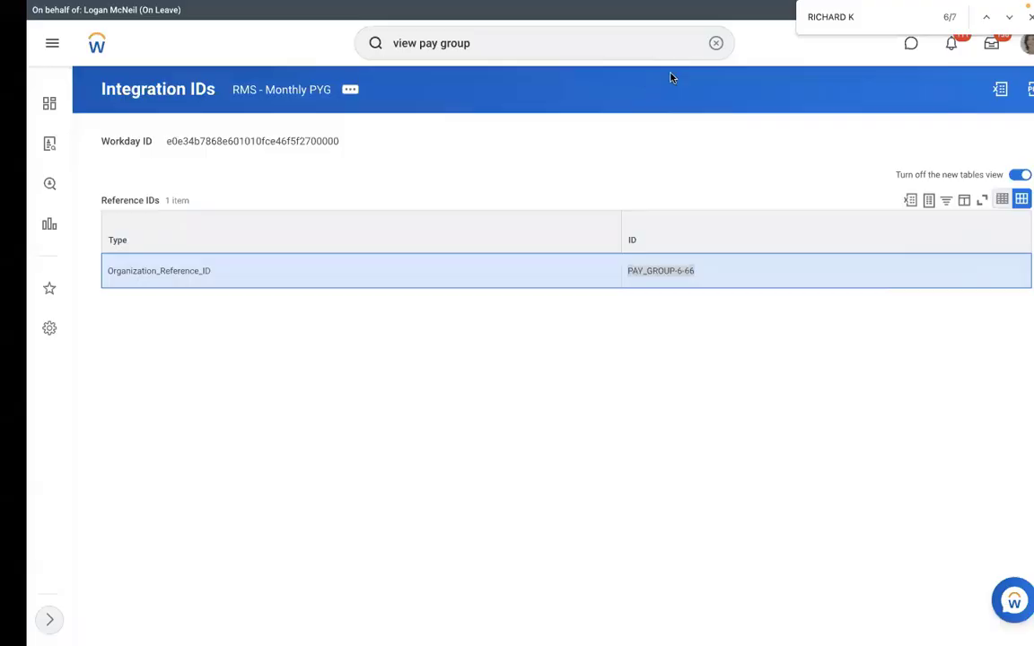
Step: Look up the worker by employee ID and read their position, P-00053 Corporate Paralegal
{"action": "left_click", "coordinate": [689, 44]}
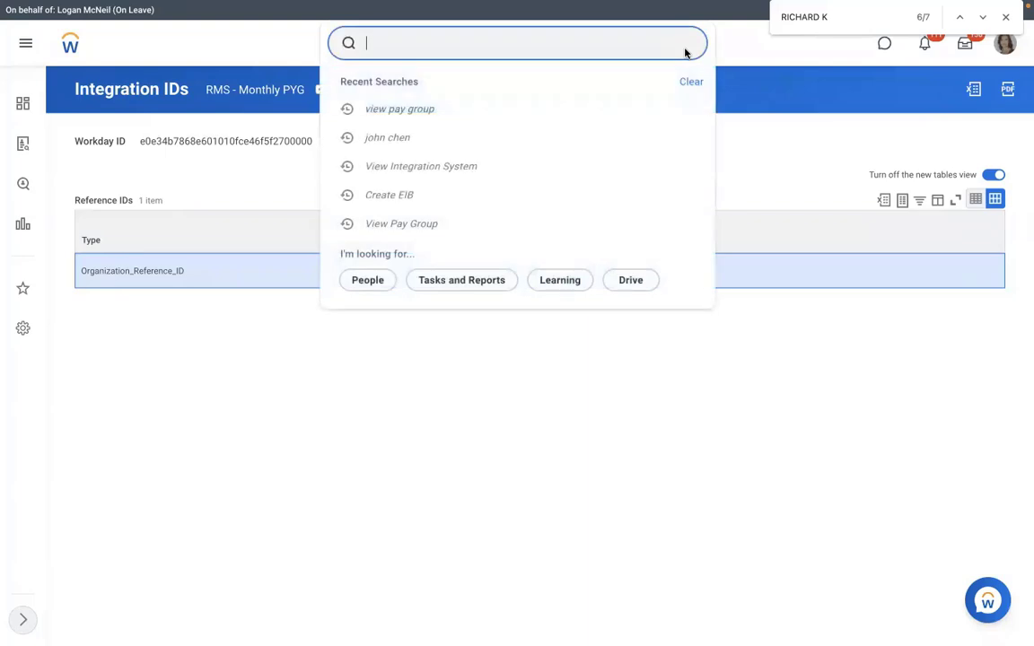
{"action": "type", "text": "21032"}
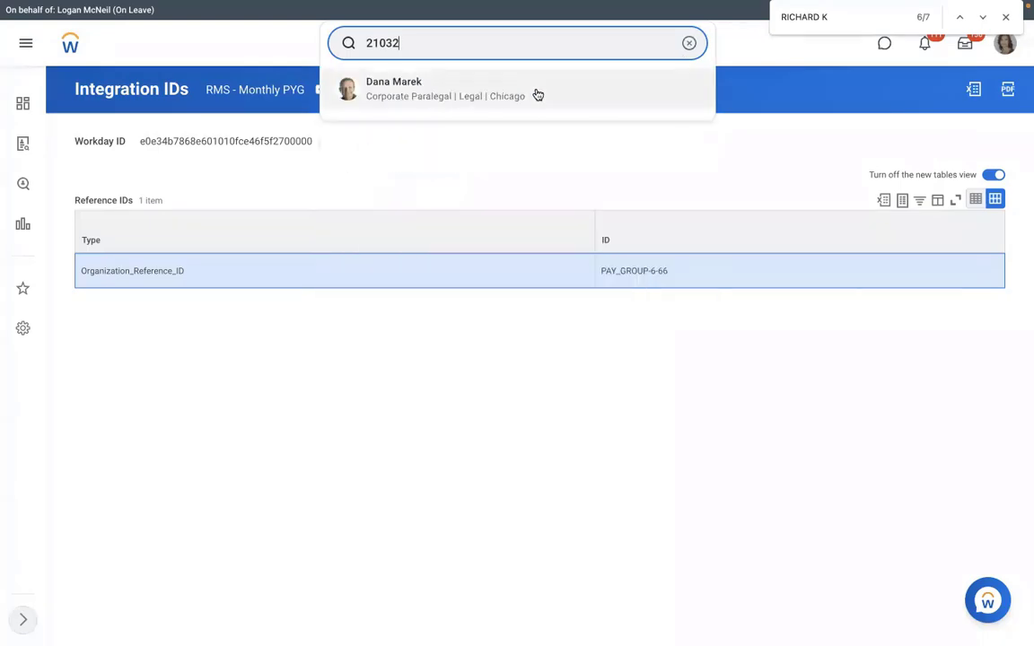
{"action": "left_click", "coordinate": [536, 93]}
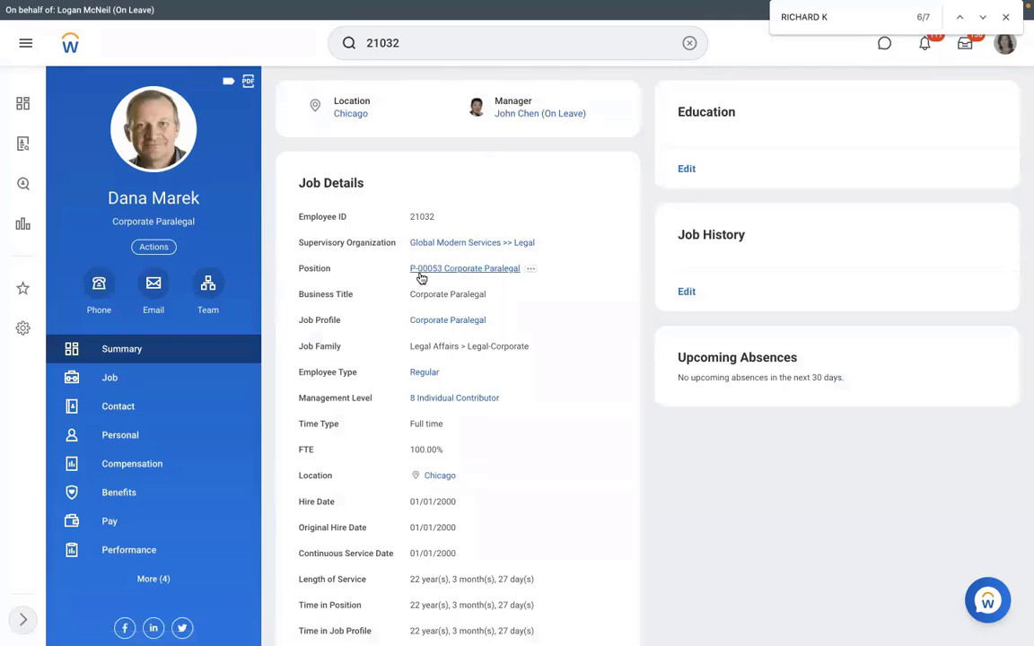
{"action": "mouse_move", "coordinate": [501, 272]}
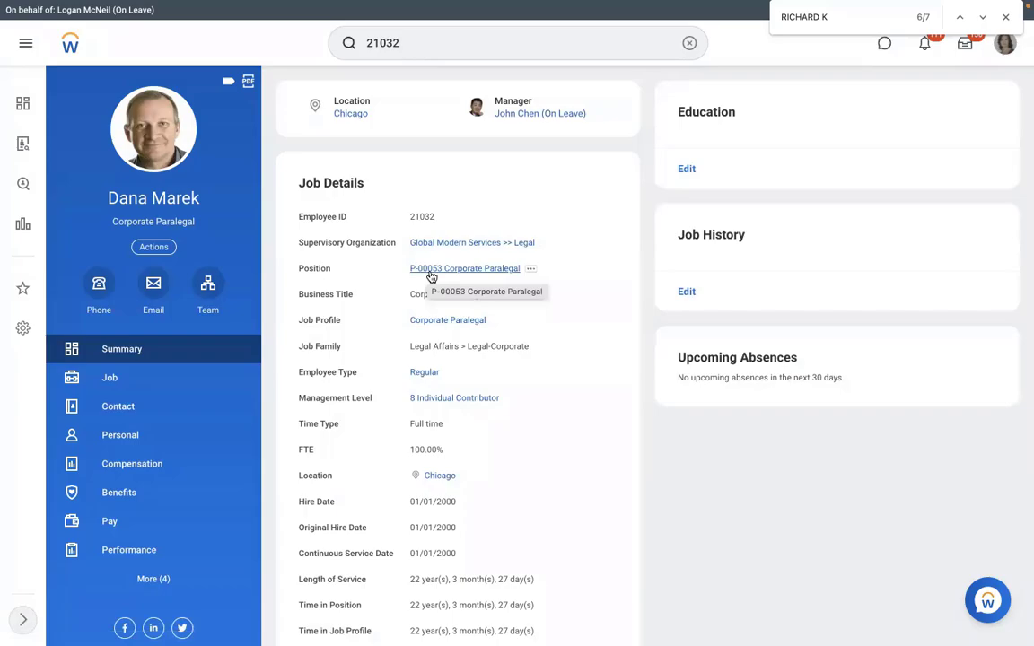
{"action": "key", "text": "ctrl+Right"}
{"action": "key", "text": "ctrl+Left"}
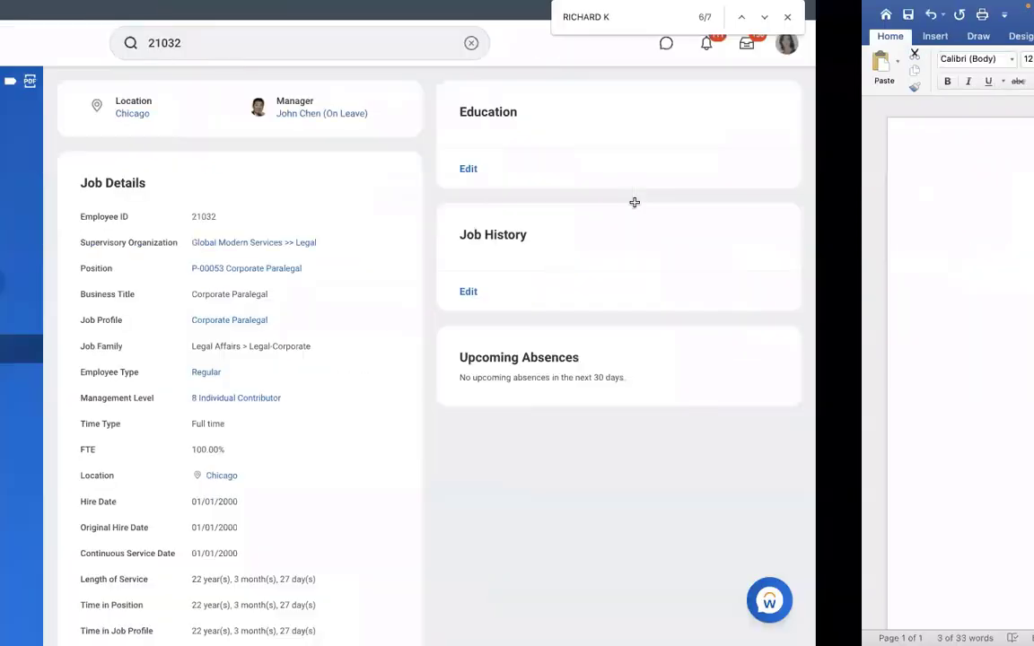
{"action": "key", "text": "ctrl+Left"}
Step: Enter position ID P-00053 in cell F6 after double-checking it in Workday
{"action": "double_click", "coordinate": [545, 195]}
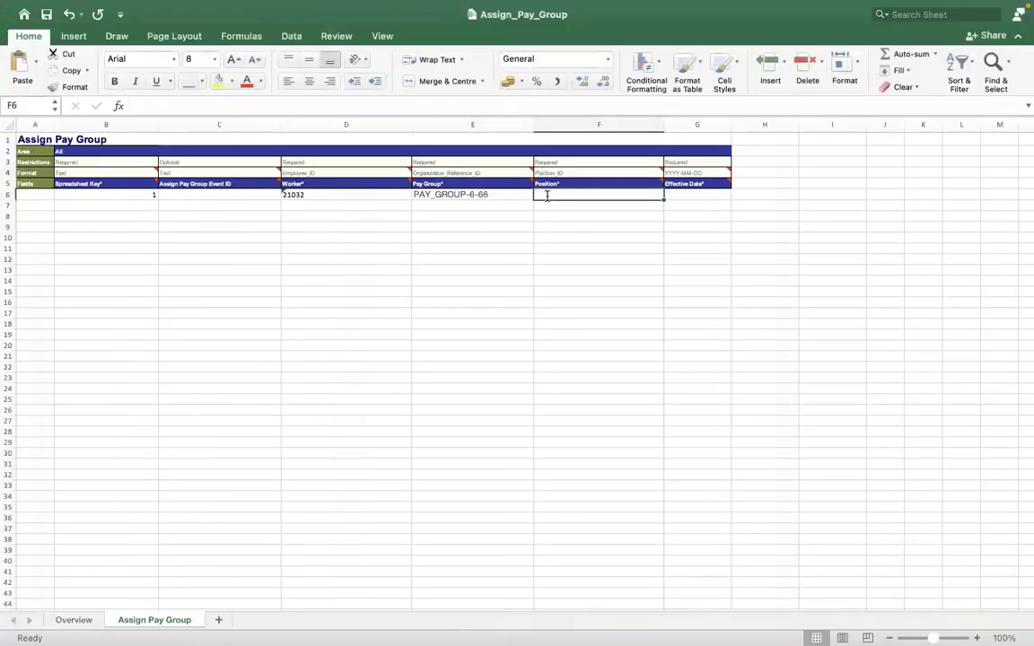
{"action": "type", "text": "P"}
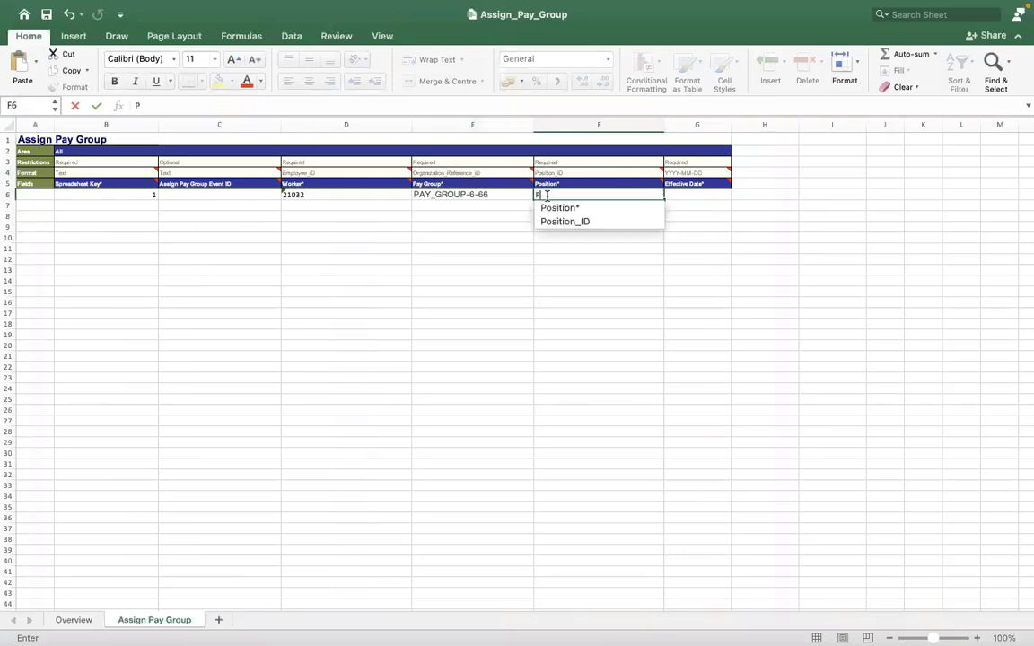
{"action": "type", "text": "-000"}
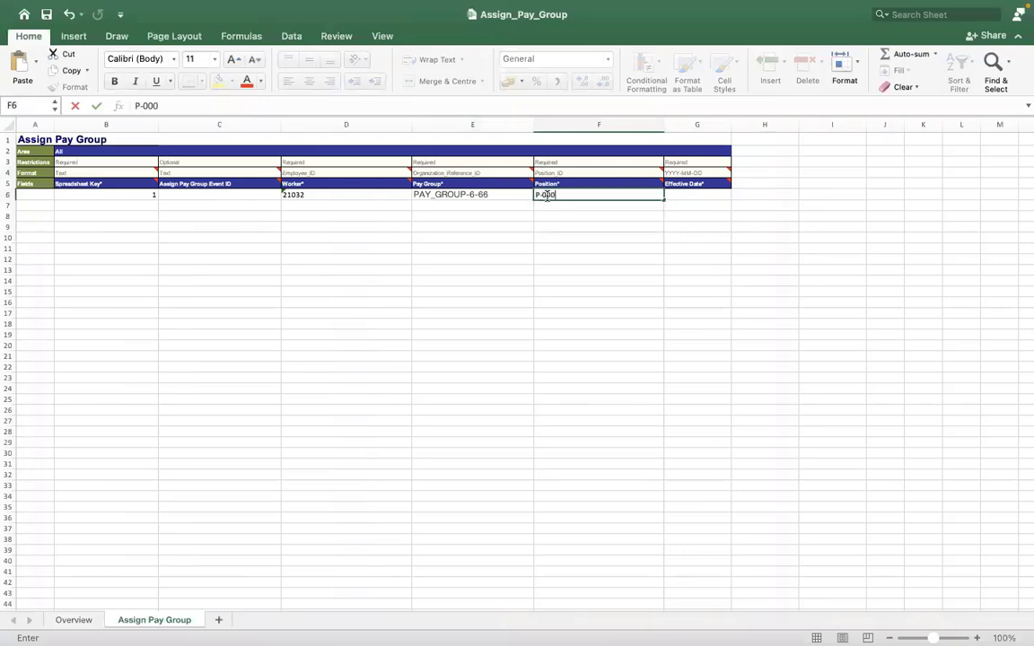
{"action": "key", "text": "ctrl+Right"}
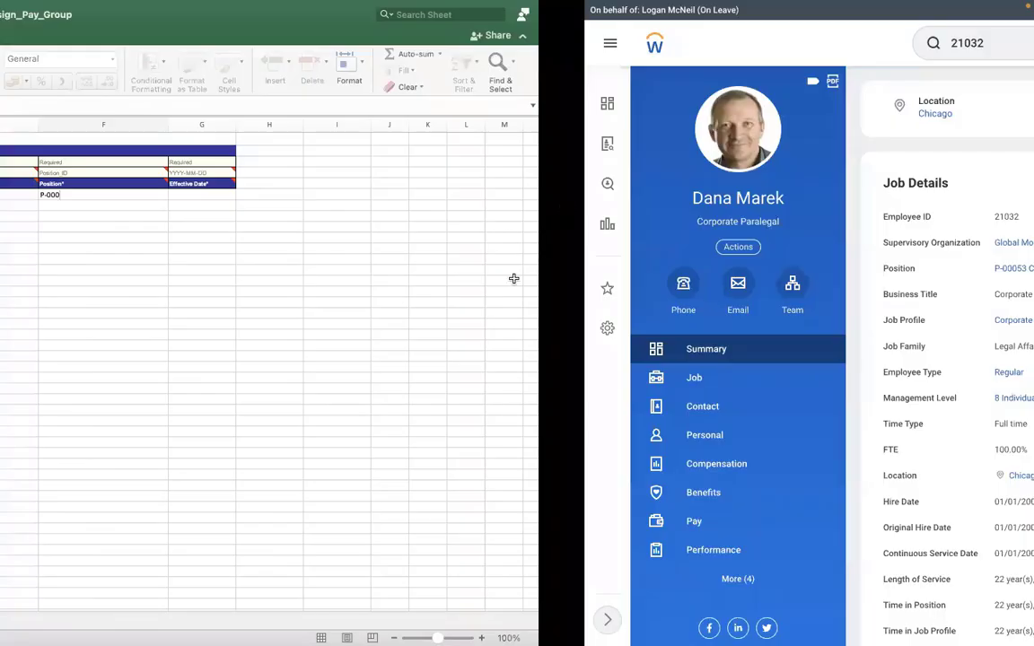
{"action": "type", "text": "P-00053"}
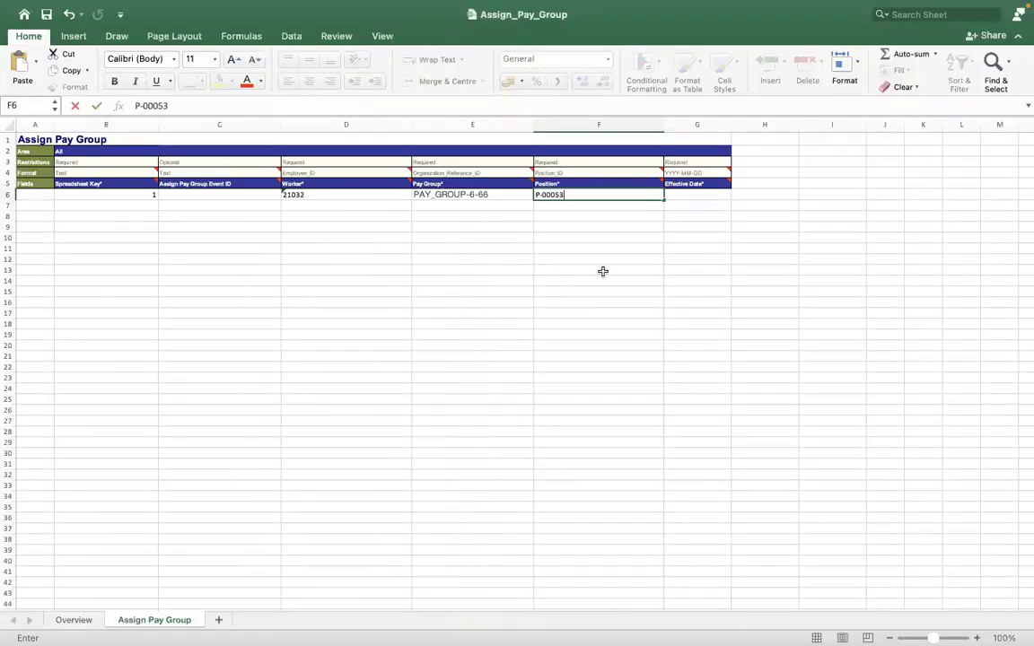
{"action": "left_click", "coordinate": [629, 261]}
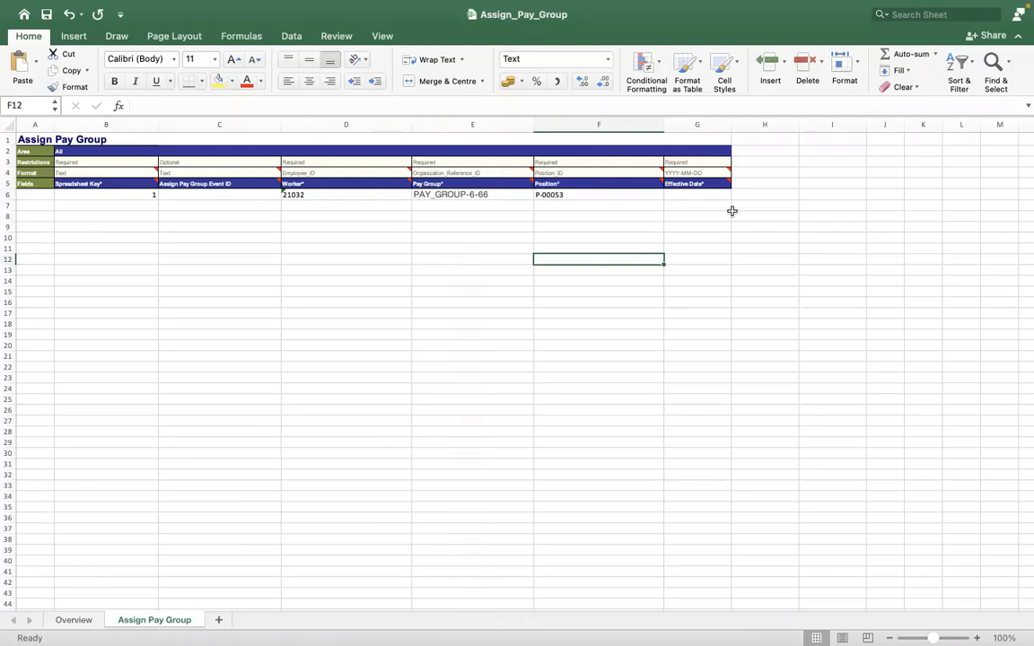
{"action": "left_click", "coordinate": [687, 193]}
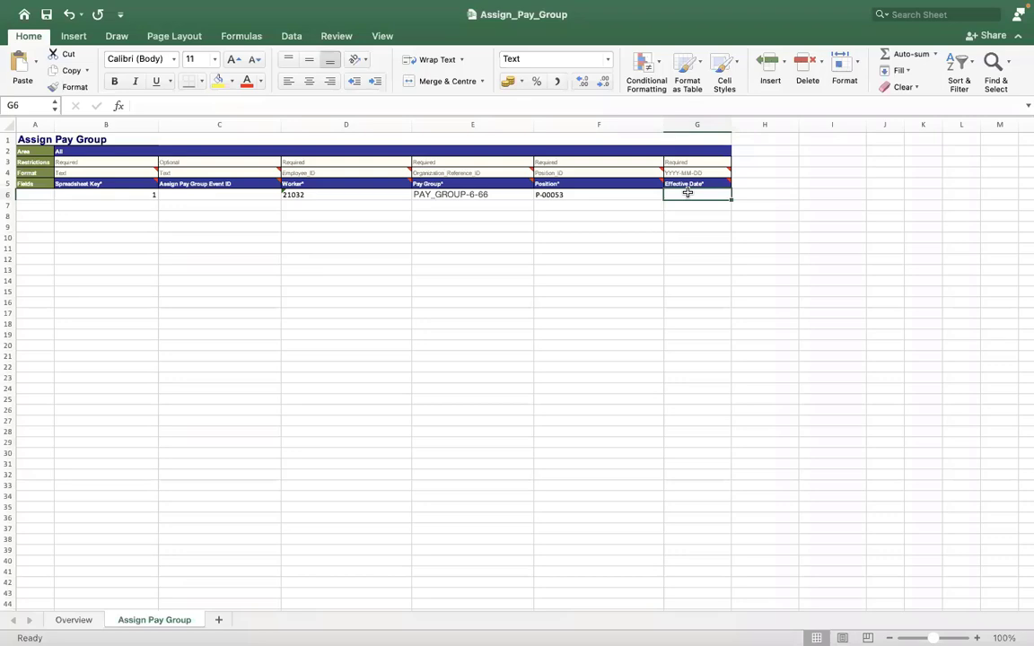
Step: Enter the effective date 2022/01/05 in cell G6
{"action": "type", "text": "2022"}
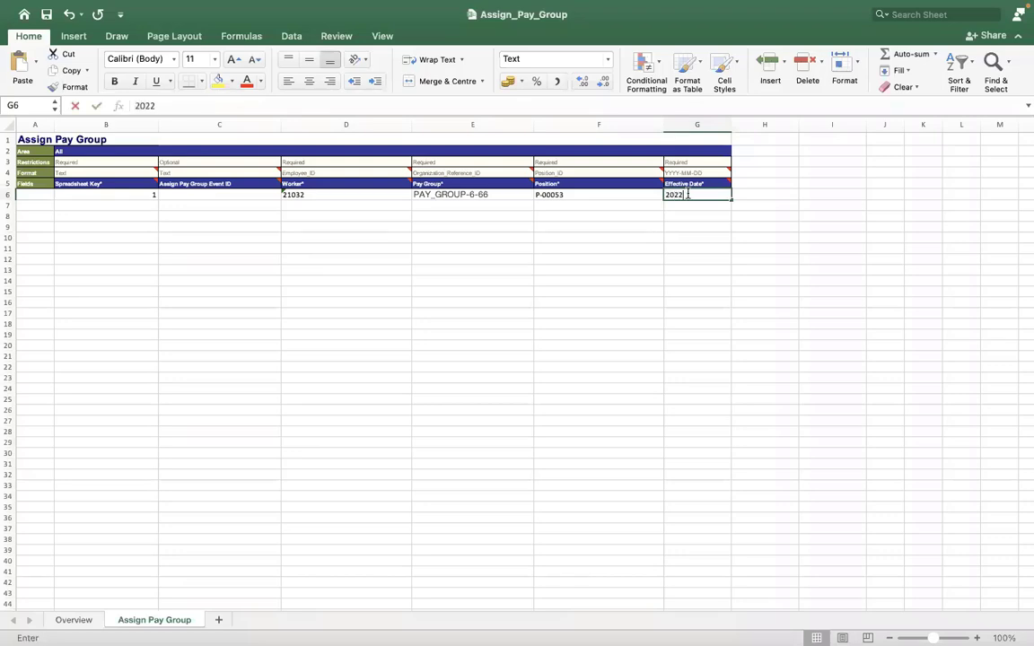
{"action": "type", "text": "/"}
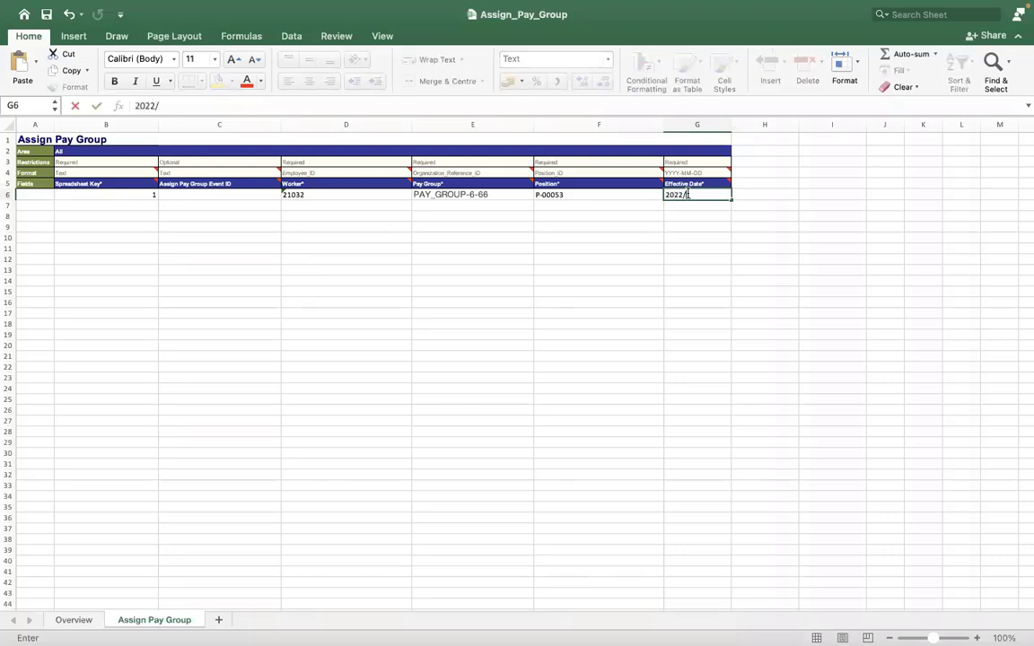
{"action": "type", "text": "01/05"}
{"action": "left_click", "coordinate": [630, 206]}
{"action": "left_click", "coordinate": [684, 194]}
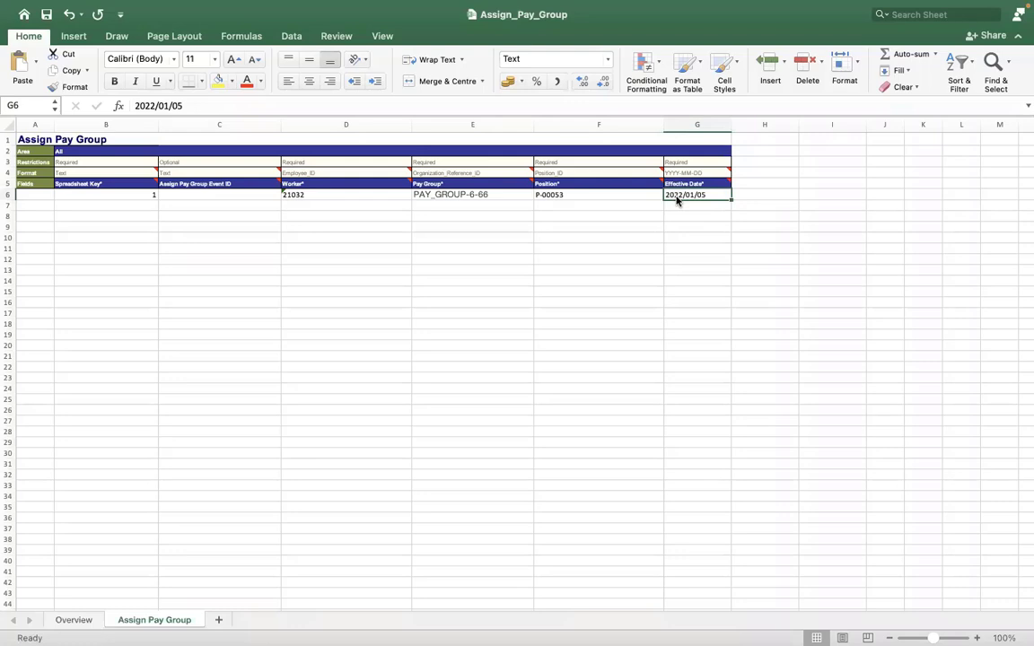
{"action": "right_click", "coordinate": [677, 200]}
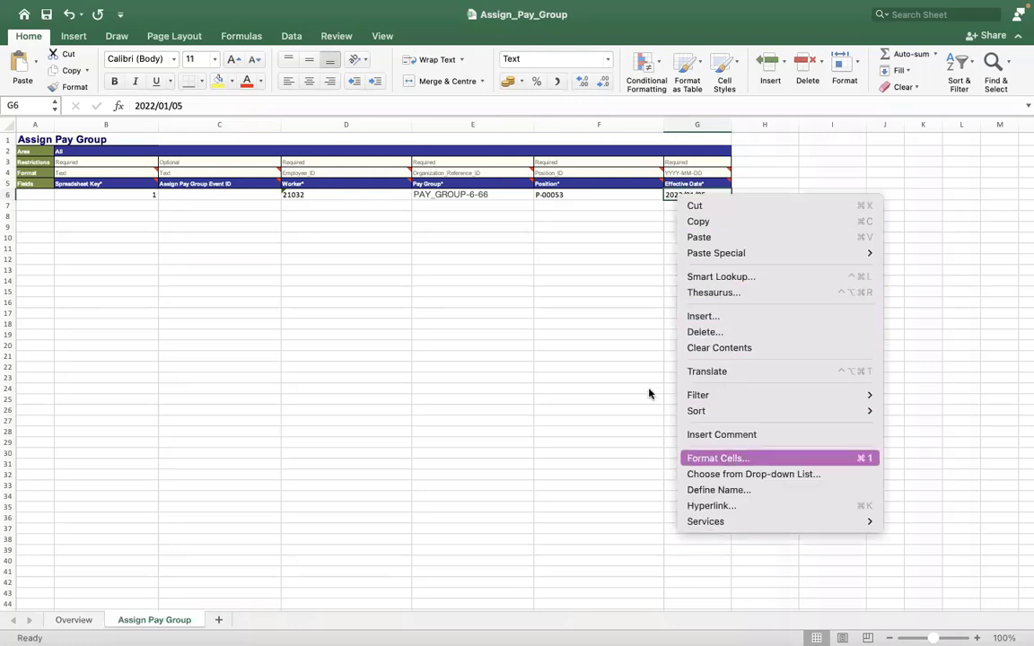
Step: Give cell G6 the Date number format through Format Cells, keeping 2022/01/05
{"action": "left_click", "coordinate": [682, 195]}
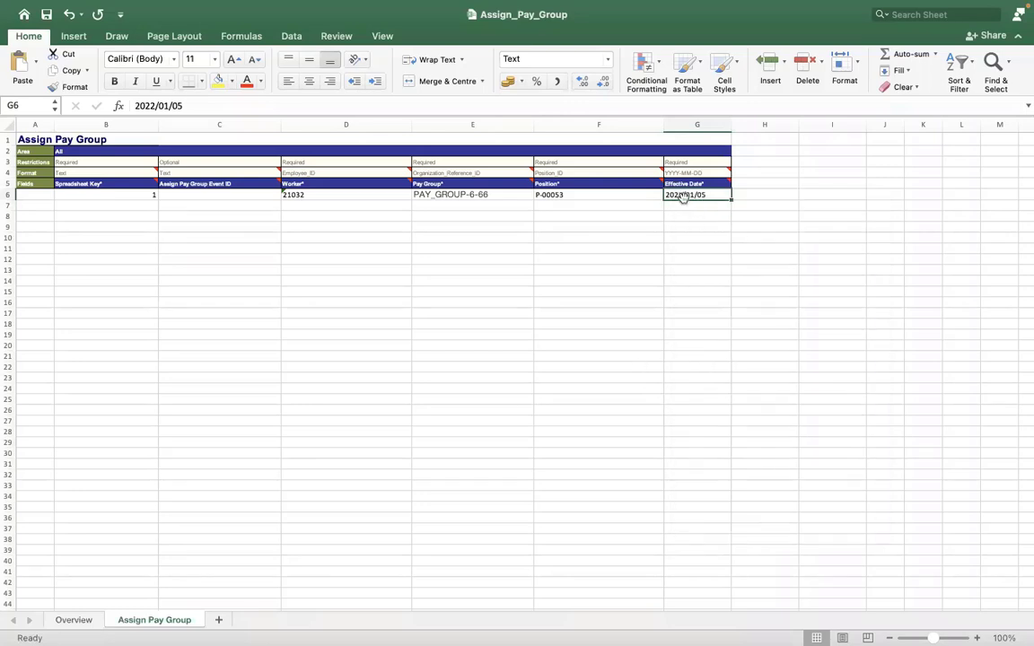
{"action": "right_click", "coordinate": [682, 197]}
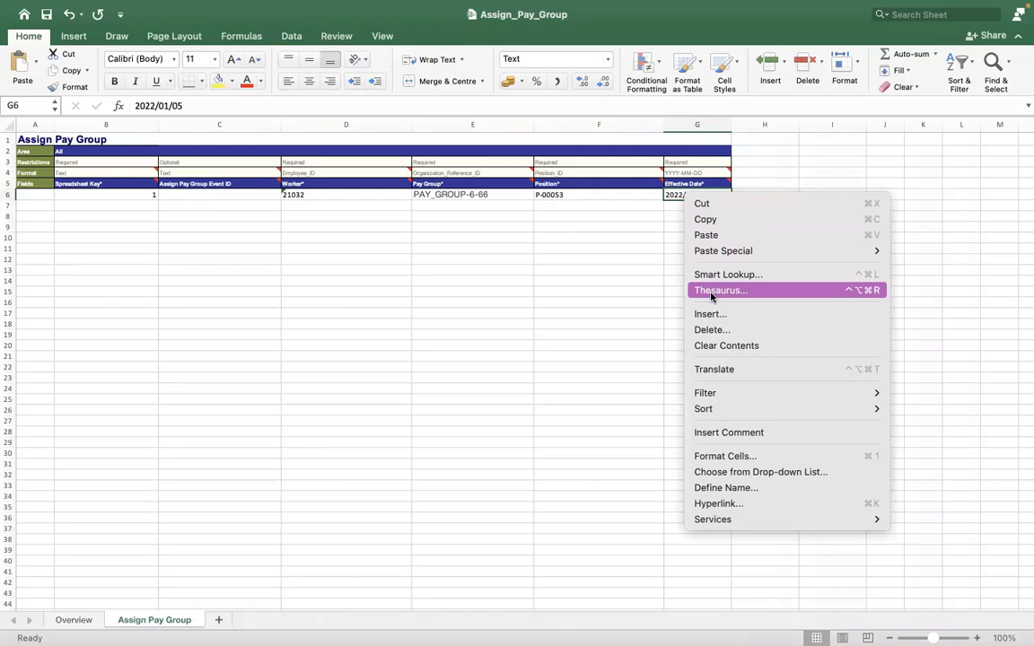
{"action": "left_click", "coordinate": [631, 210]}
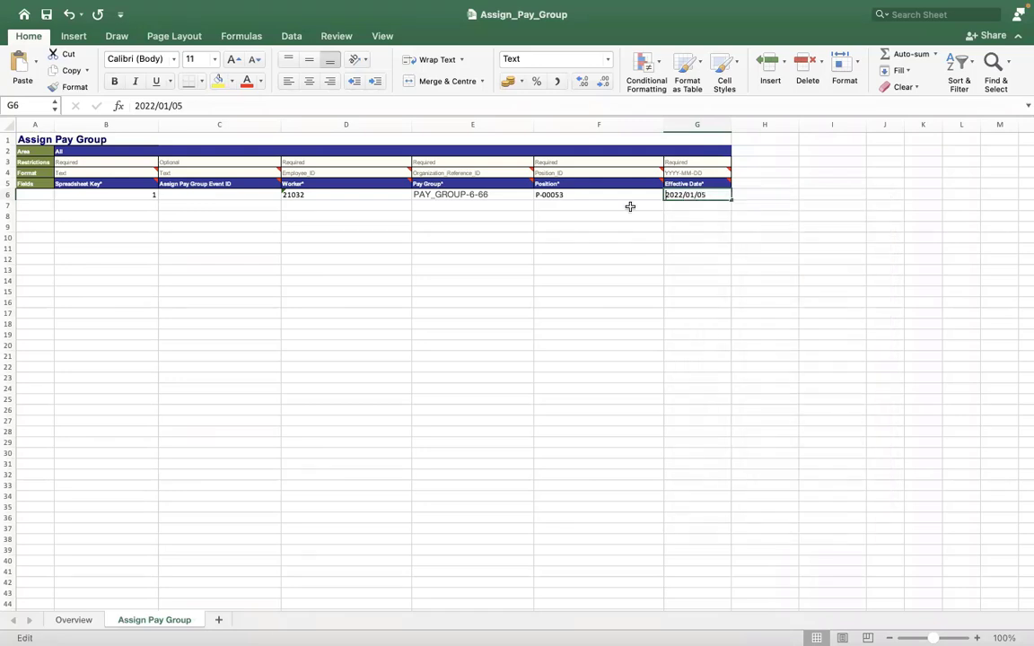
{"action": "left_click", "coordinate": [623, 199]}
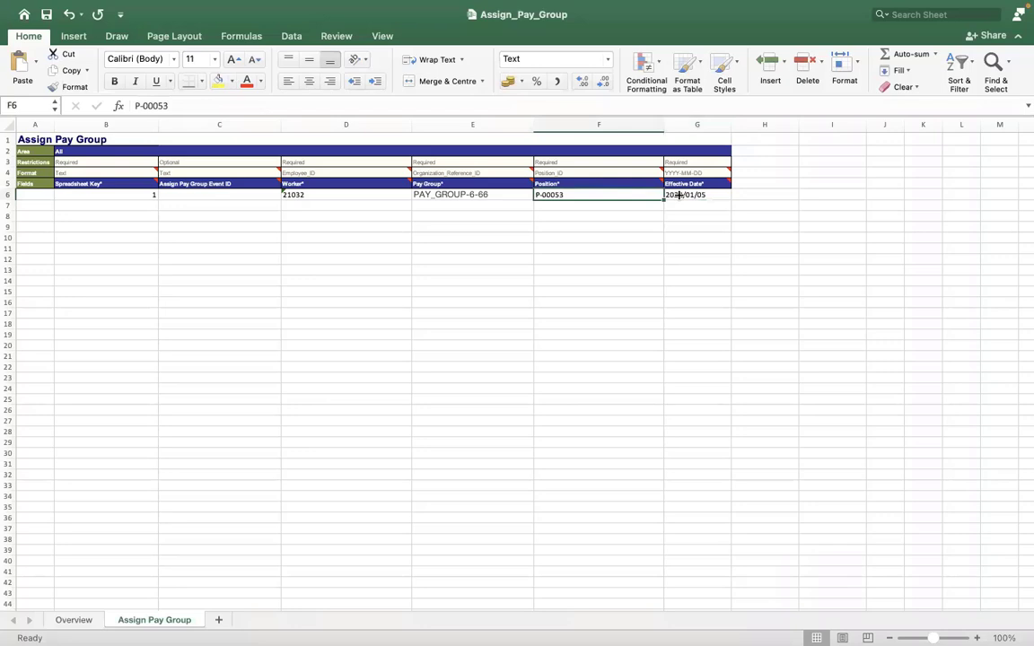
{"action": "left_click", "coordinate": [679, 195]}
{"action": "right_click", "coordinate": [679, 196]}
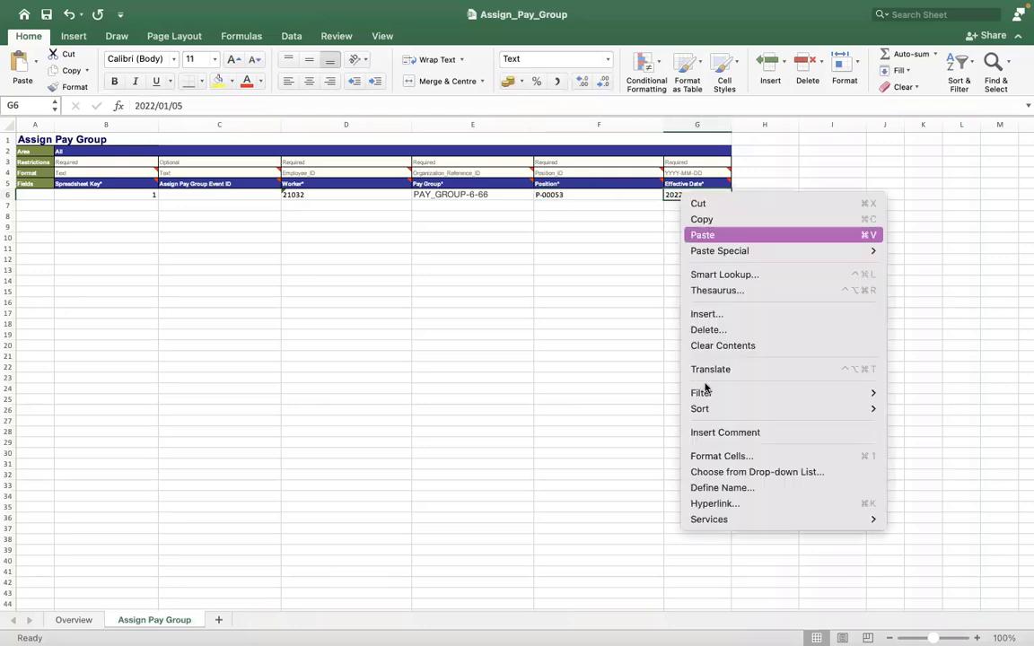
{"action": "left_click", "coordinate": [711, 459]}
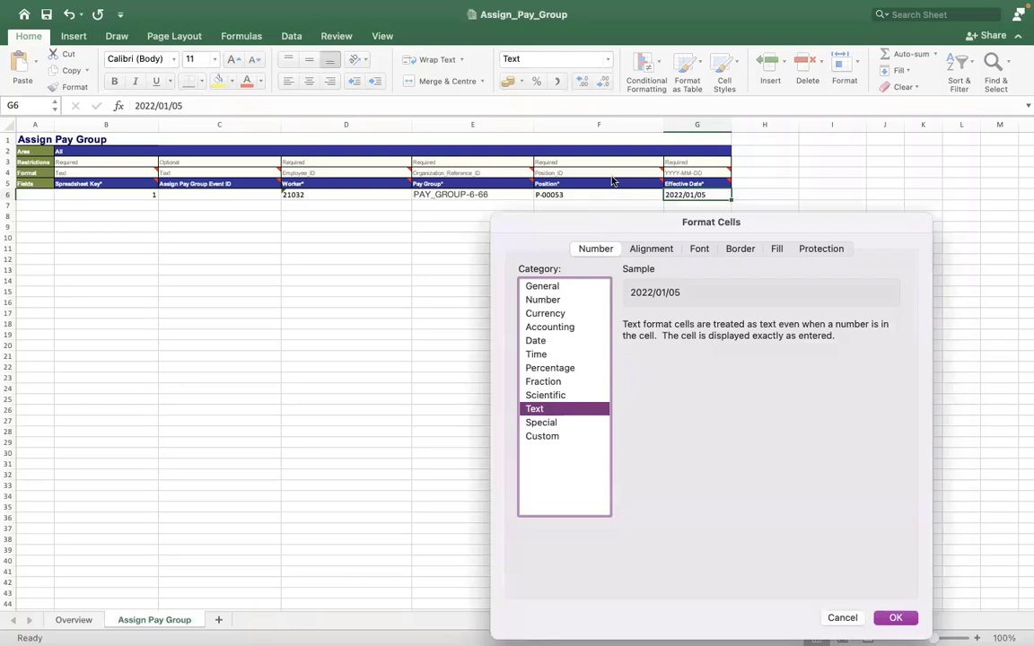
{"action": "left_click_drag", "start_coordinate": [572, 216], "coordinate": [619, 114]}
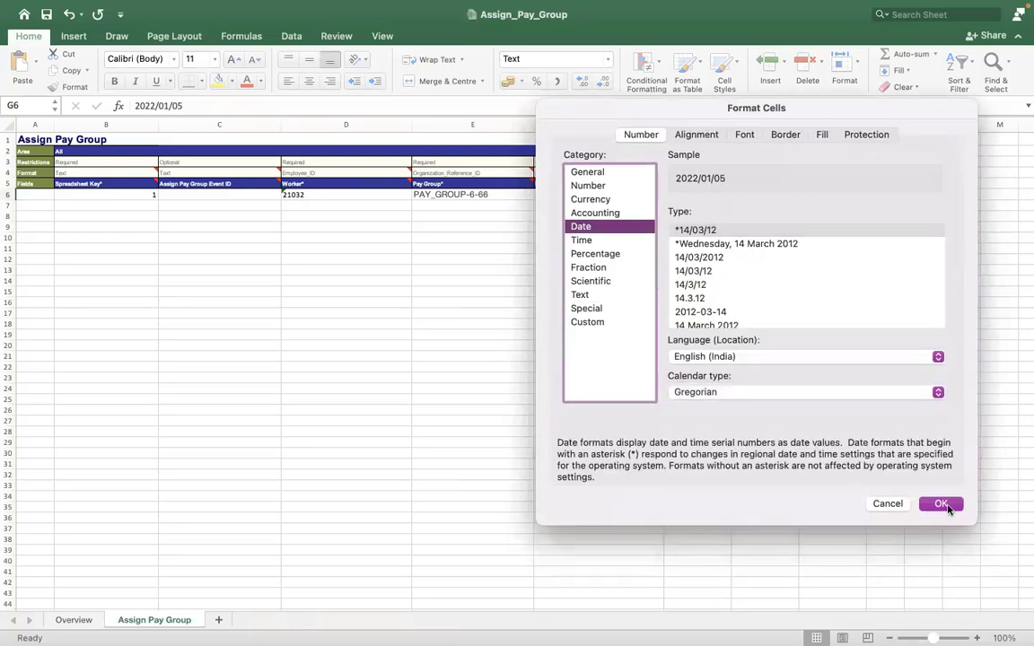
{"action": "left_click", "coordinate": [941, 505]}
{"action": "left_click", "coordinate": [599, 216]}
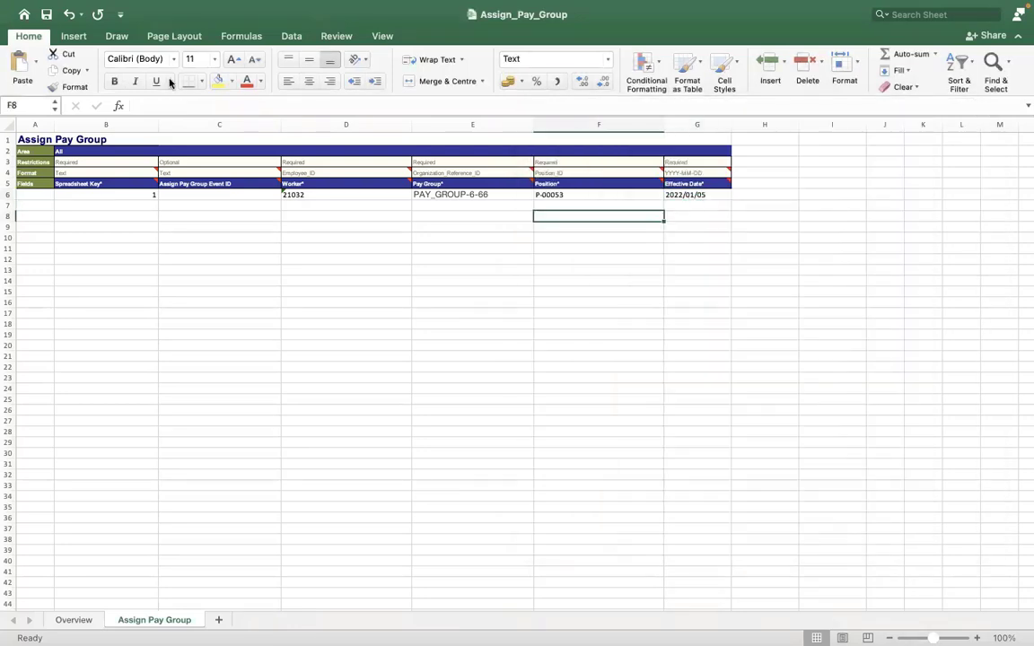
{"action": "key", "text": "Up"}
{"action": "key", "text": "Up"}
{"action": "key", "text": "Right"}
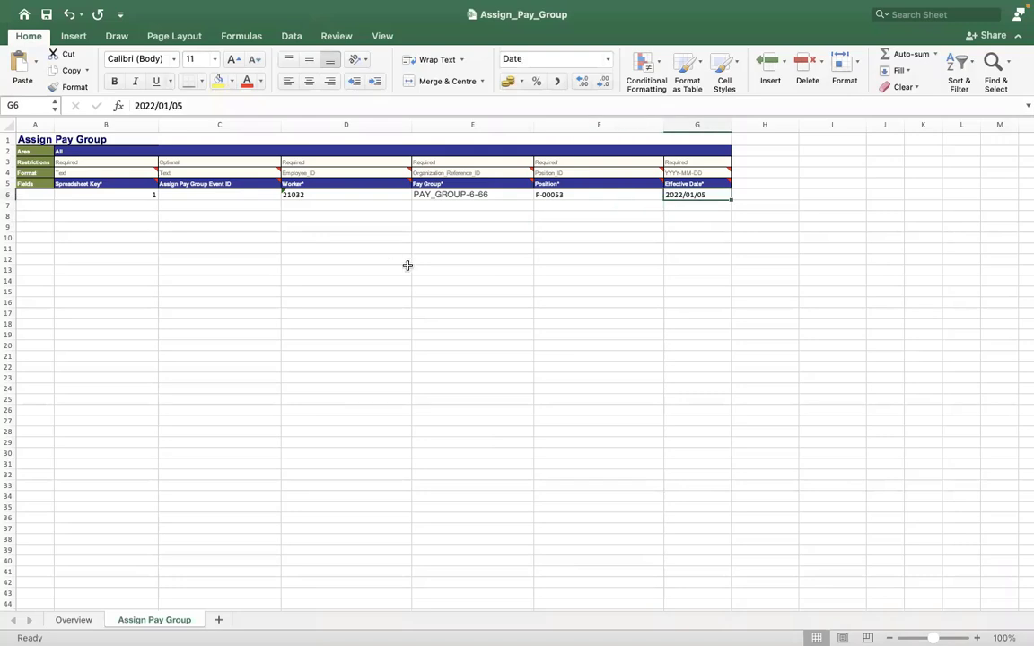
{"action": "left_click", "coordinate": [357, 270]}
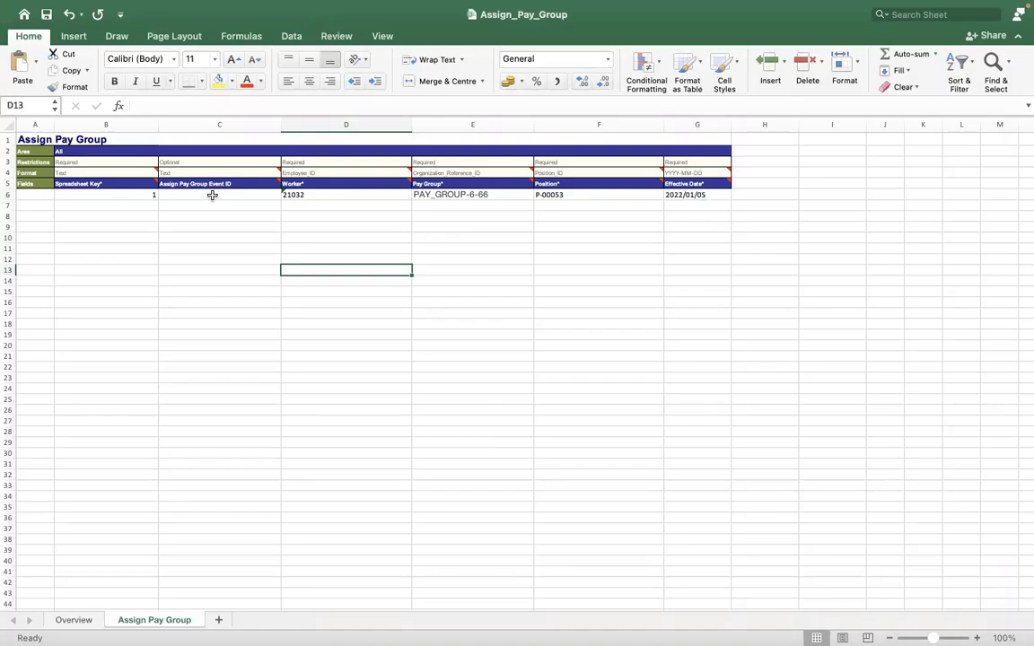
Step: Open the RMS - Monthly PYG pay group and list its members
{"action": "key", "text": "ctrl+Right"}
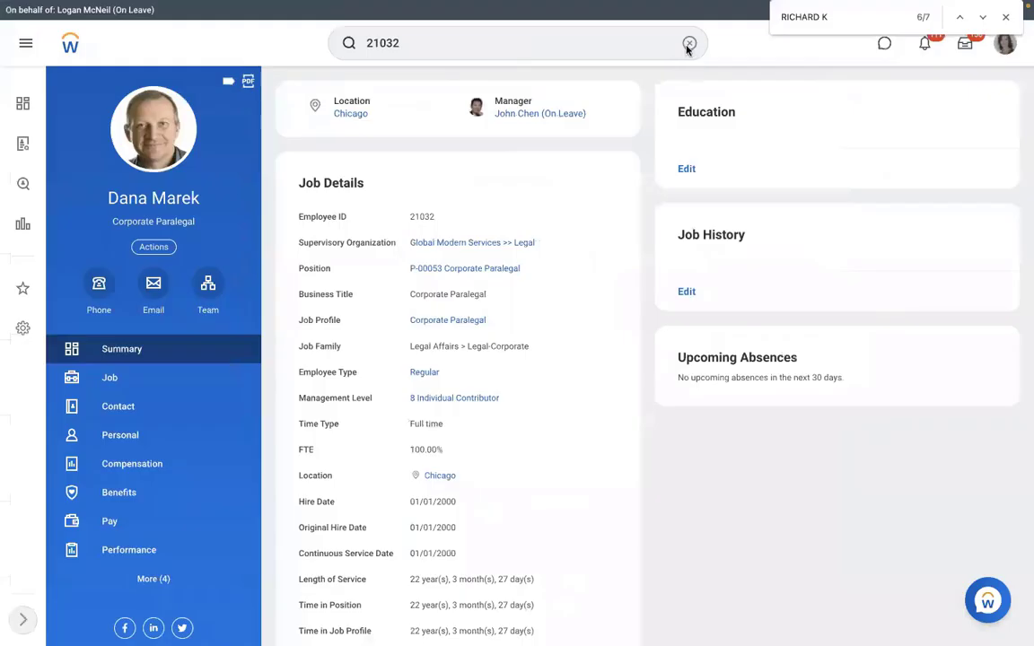
{"action": "left_click", "coordinate": [688, 42]}
{"action": "type", "text": "V"}
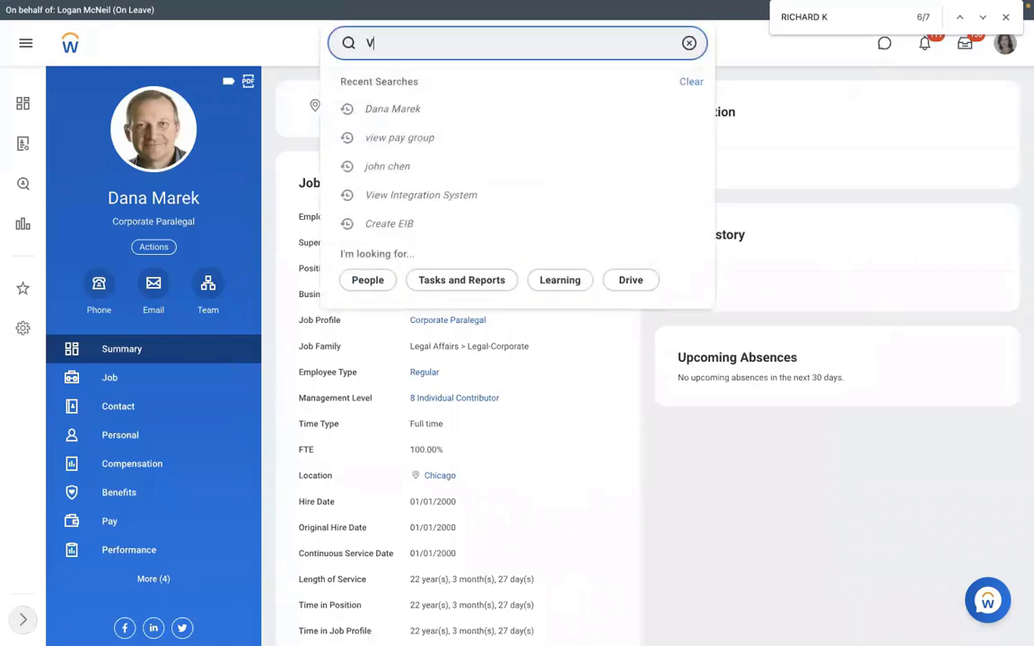
{"action": "type", "text": "IEW PAY GROUP"}
{"action": "left_click", "coordinate": [526, 80]}
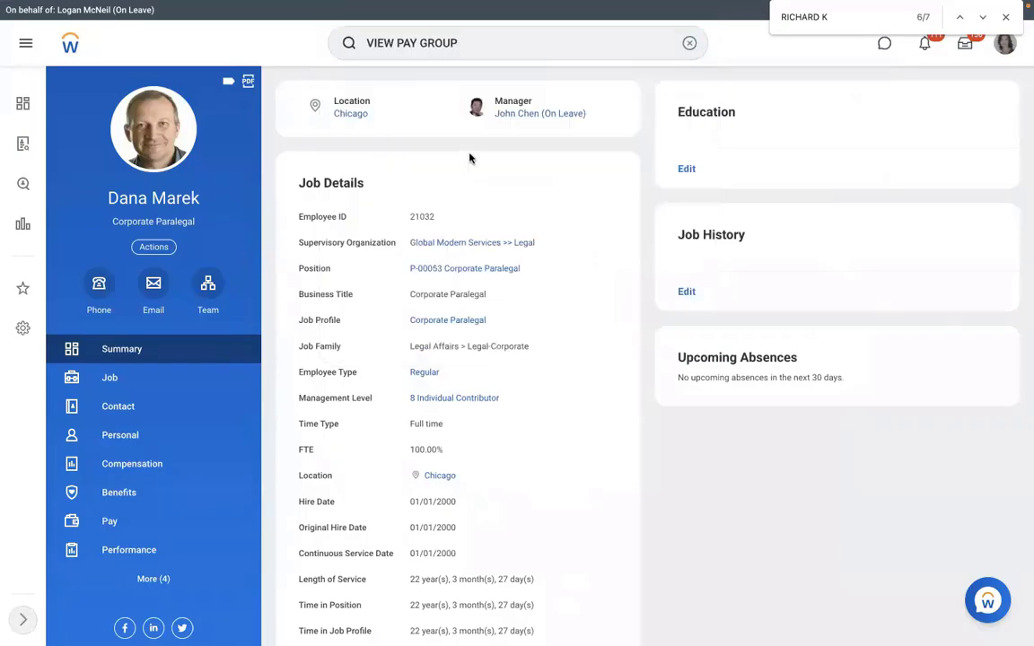
{"action": "left_click", "coordinate": [445, 182]}
{"action": "type", "text": "R"}
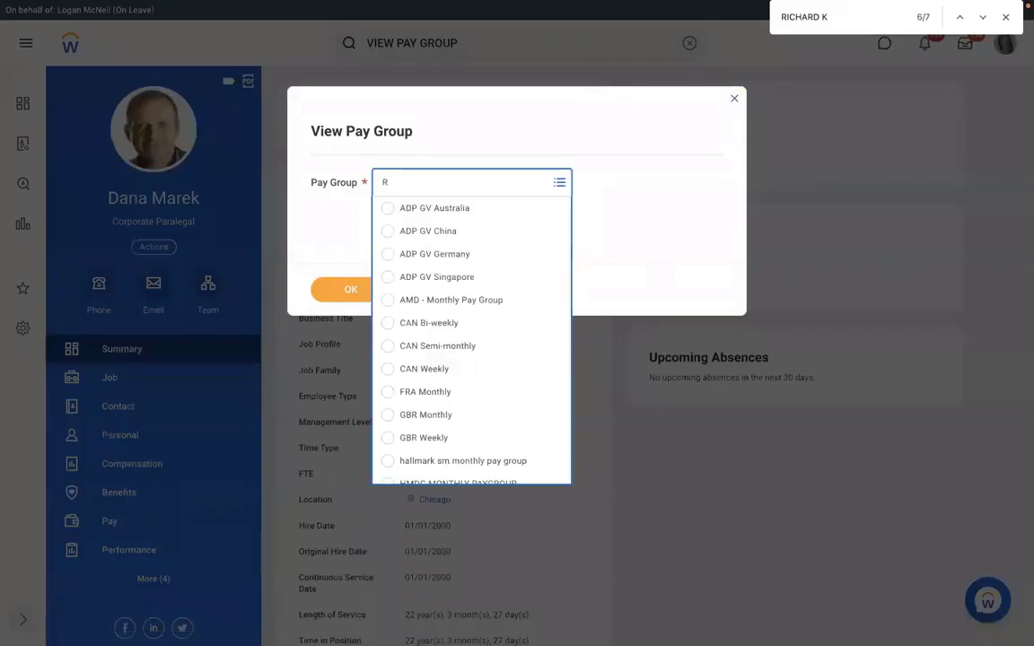
{"action": "type", "text": "MS"}
{"action": "key", "text": "Return"}
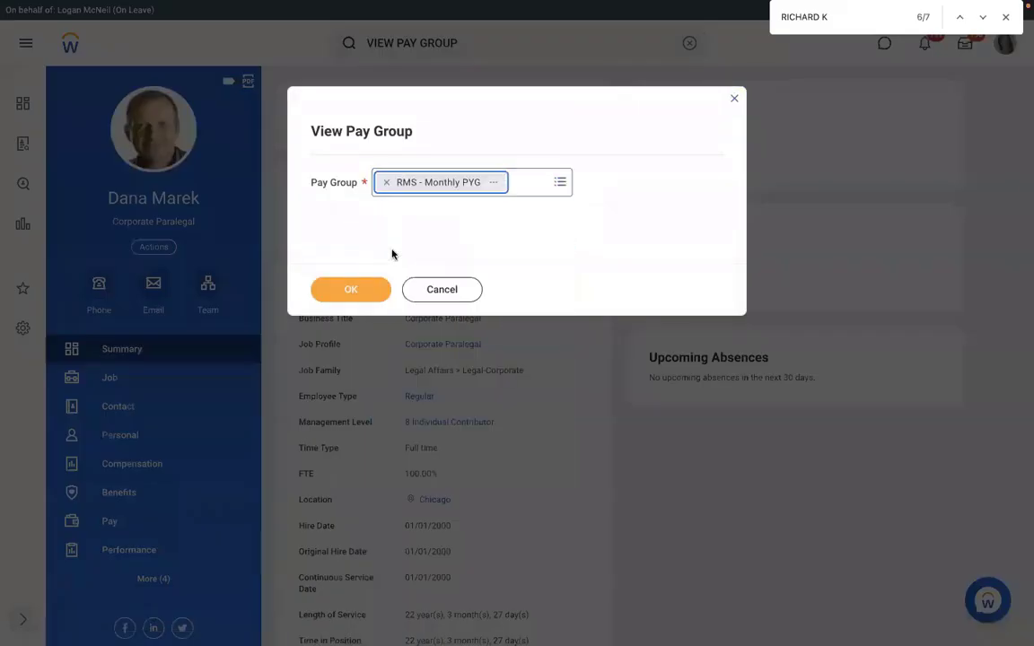
{"action": "left_click", "coordinate": [346, 285]}
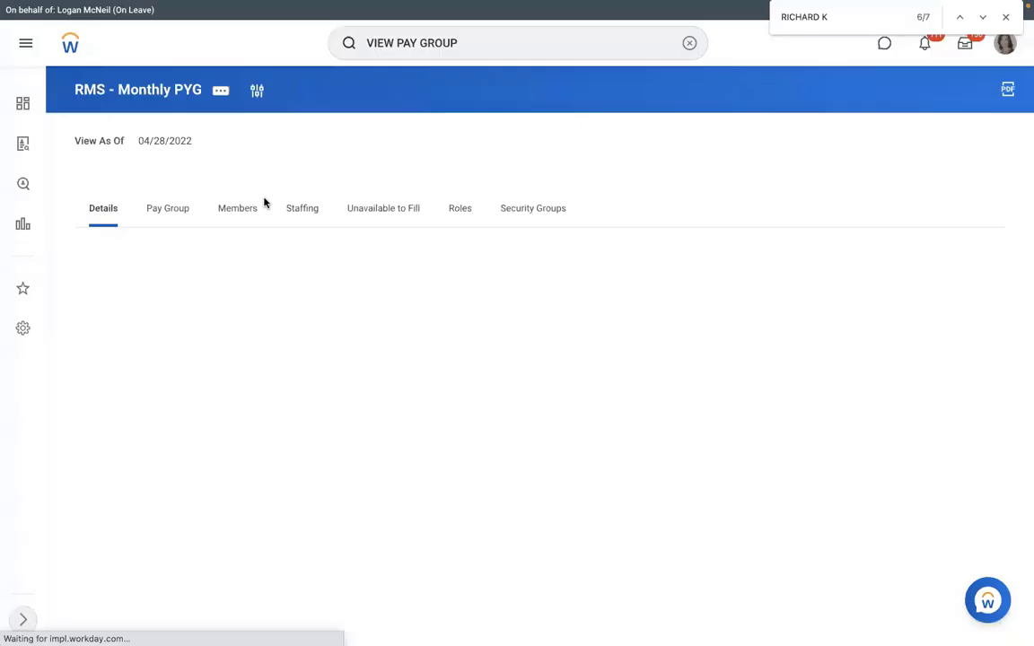
{"action": "left_click", "coordinate": [253, 207]}
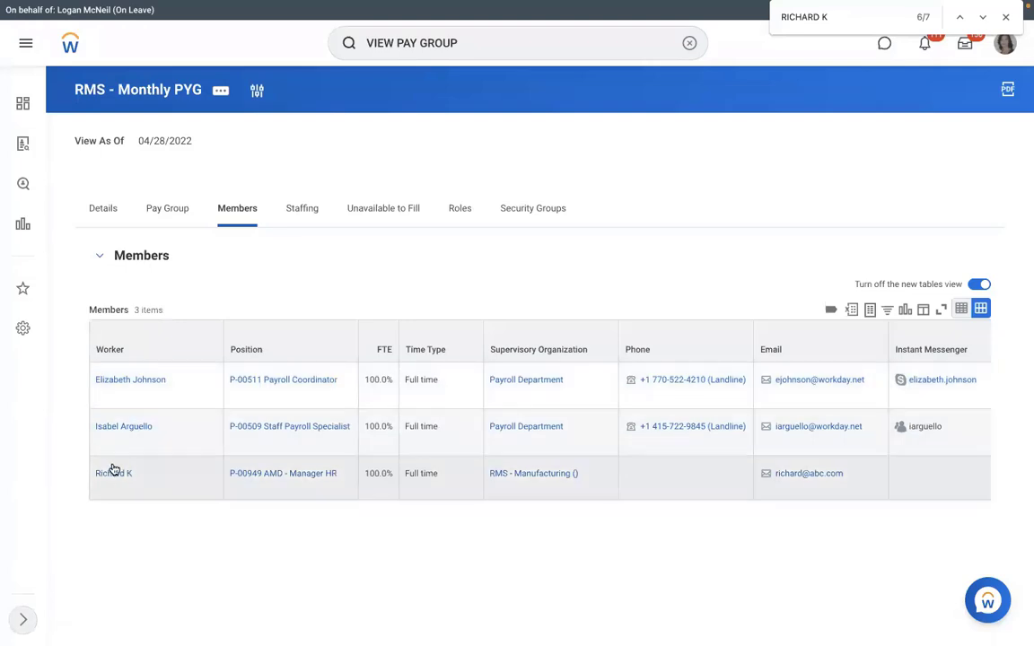
Step: Open a member's Worker History and view the Assign Pay Group event's actions
{"action": "left_click", "coordinate": [116, 473]}
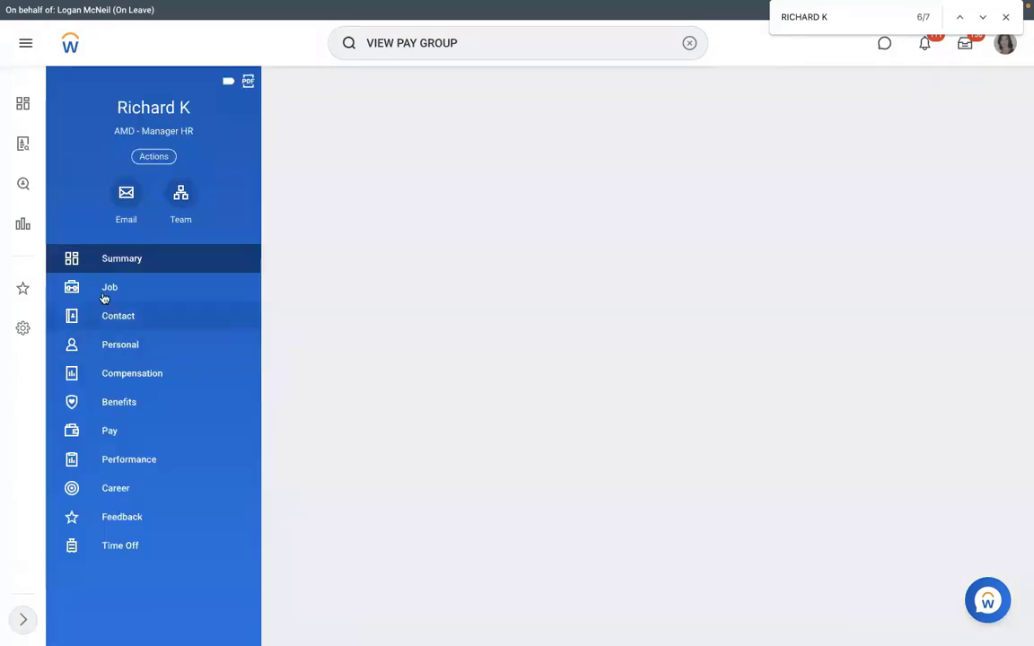
{"action": "left_click", "coordinate": [106, 291]}
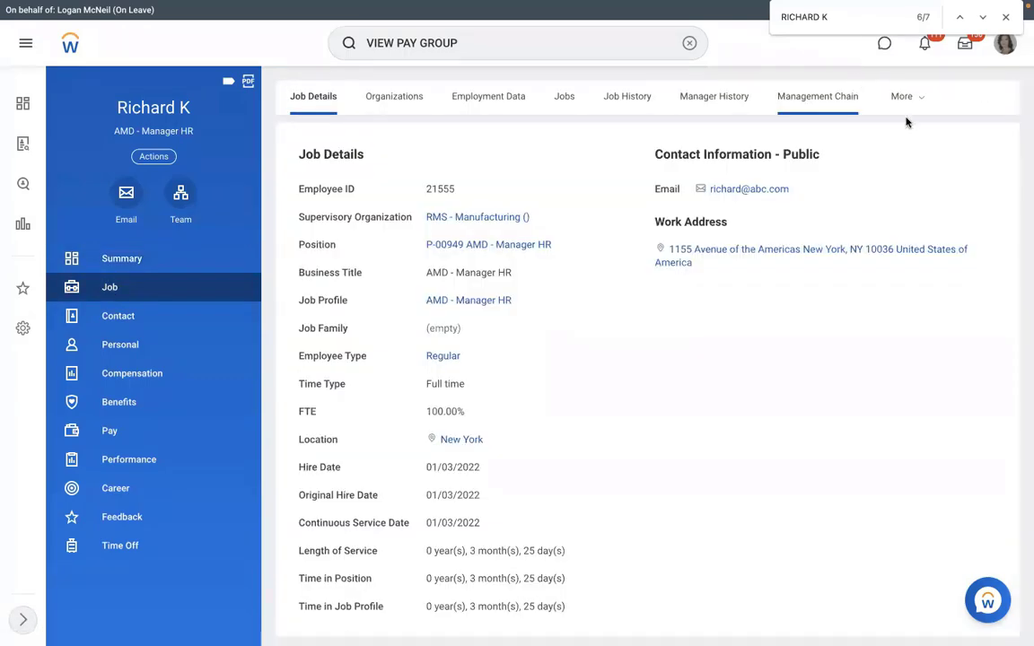
{"action": "left_click", "coordinate": [898, 101]}
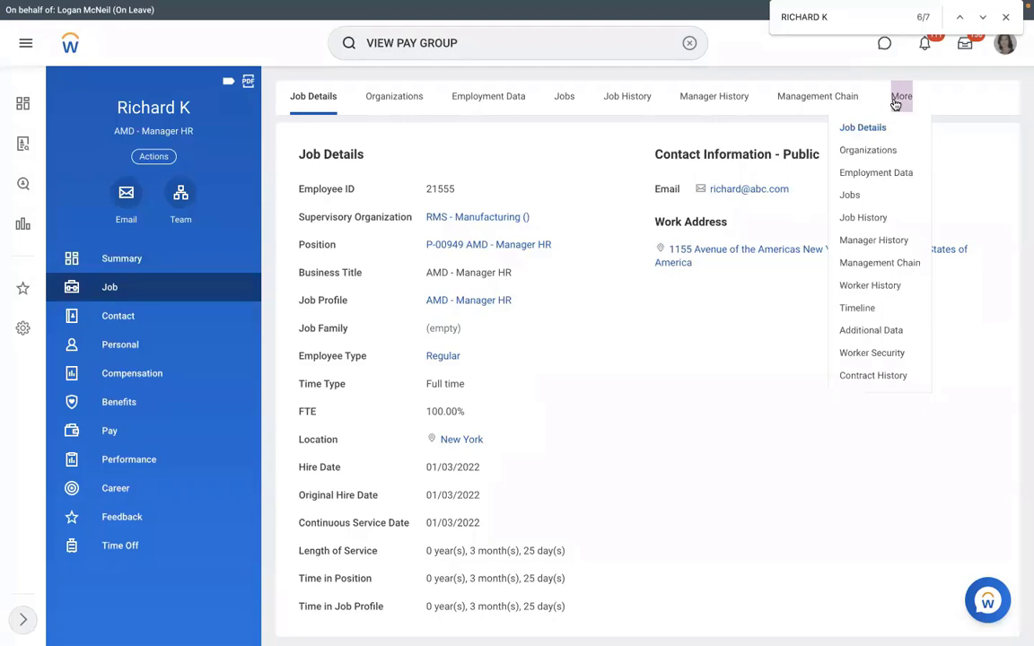
{"action": "left_click", "coordinate": [868, 288]}
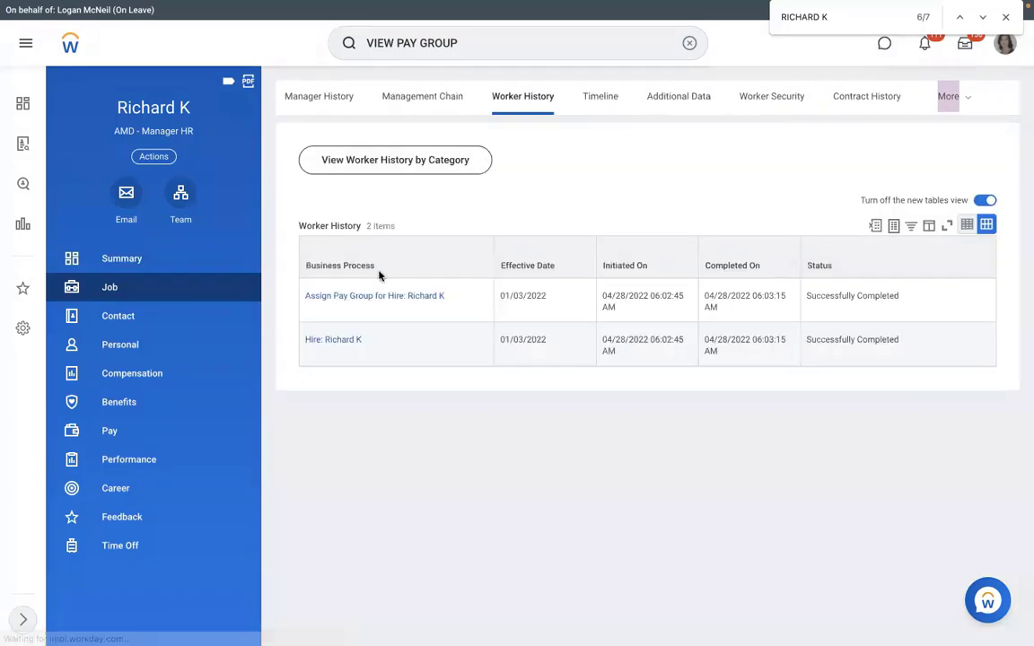
{"action": "left_click", "coordinate": [453, 297]}
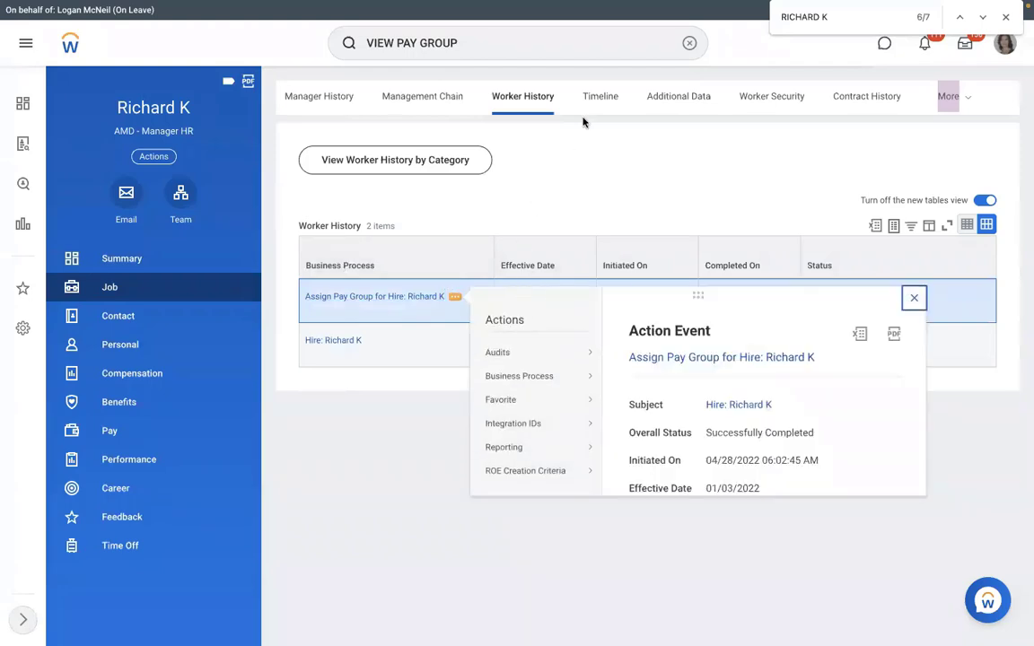
{"action": "left_click", "coordinate": [554, 375]}
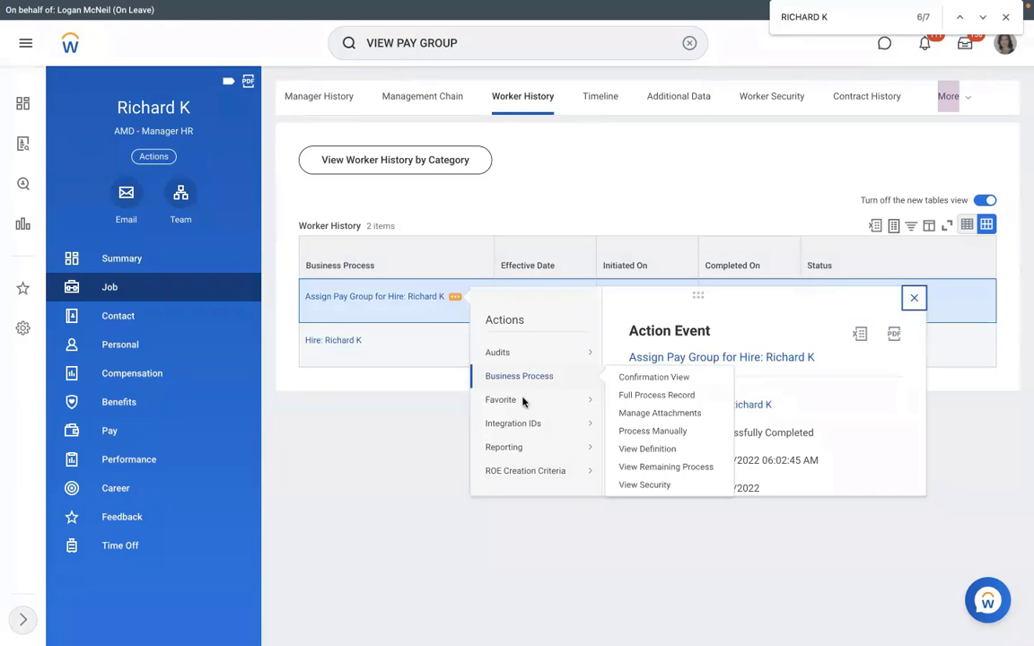
{"action": "mouse_move", "coordinate": [589, 424]}
{"action": "left_click", "coordinate": [630, 425]}
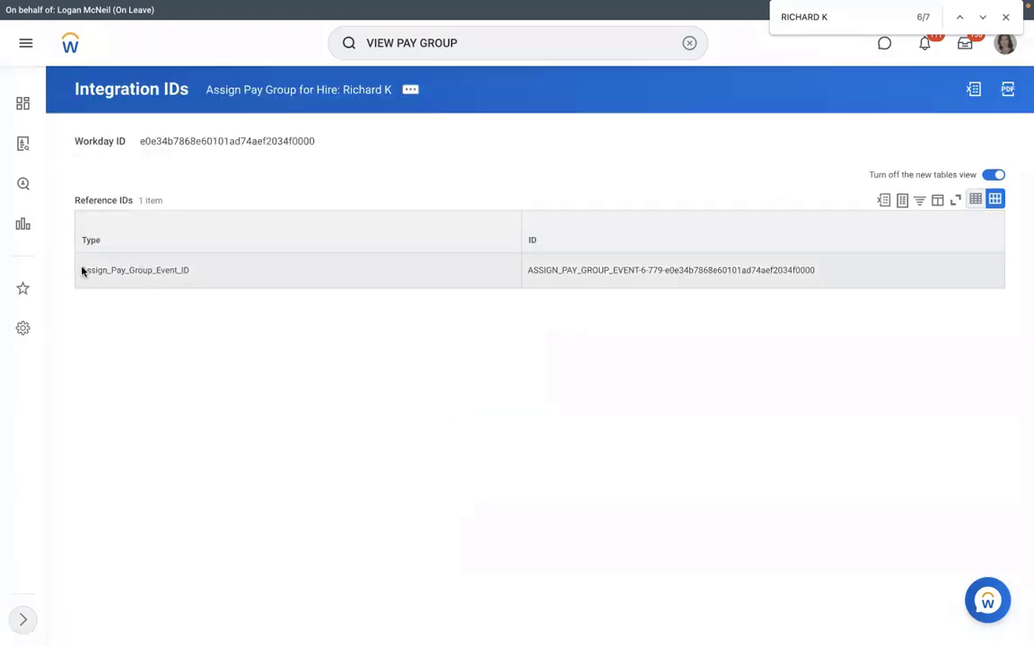
Step: Highlight the Assign Pay Group event's reference ID for use in cell C6
{"action": "left_click_drag", "start_coordinate": [81, 271], "coordinate": [822, 274]}
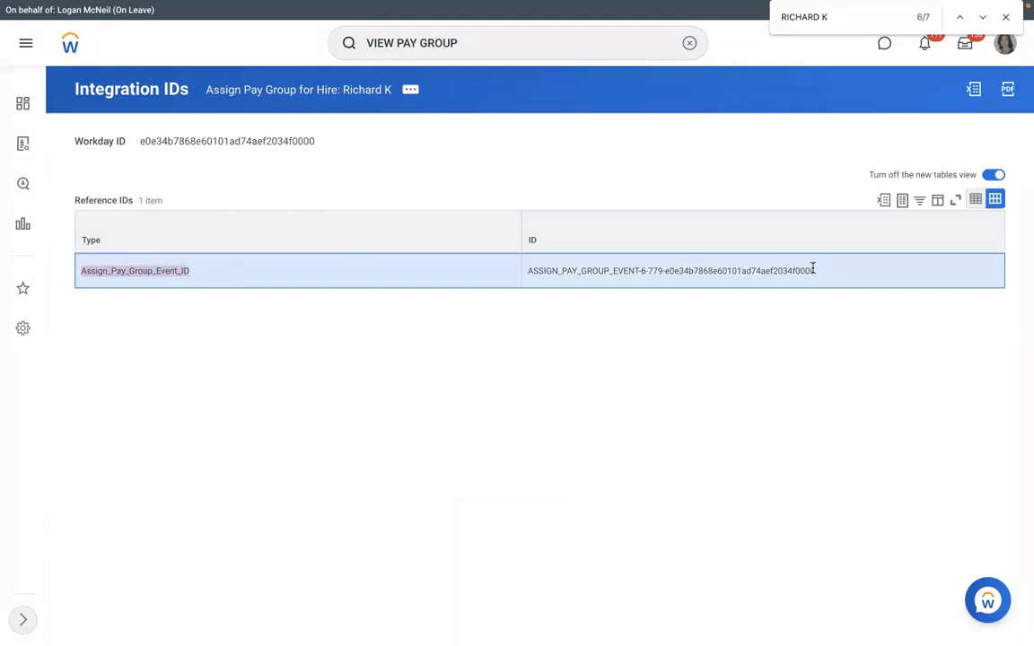
{"action": "key", "text": "ctrl+Left"}
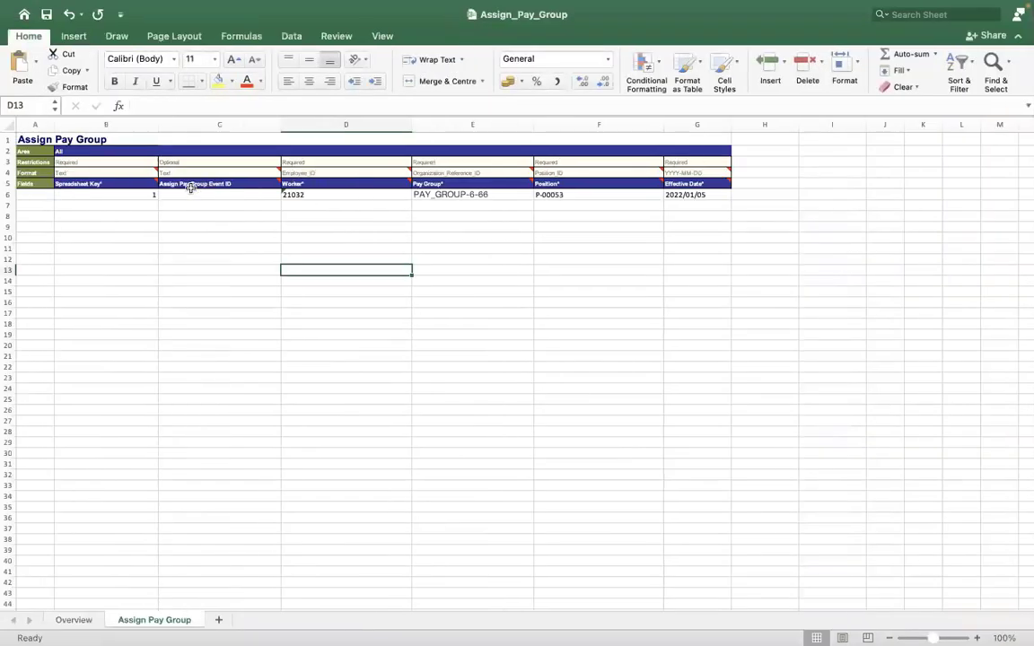
{"action": "left_click", "coordinate": [192, 193]}
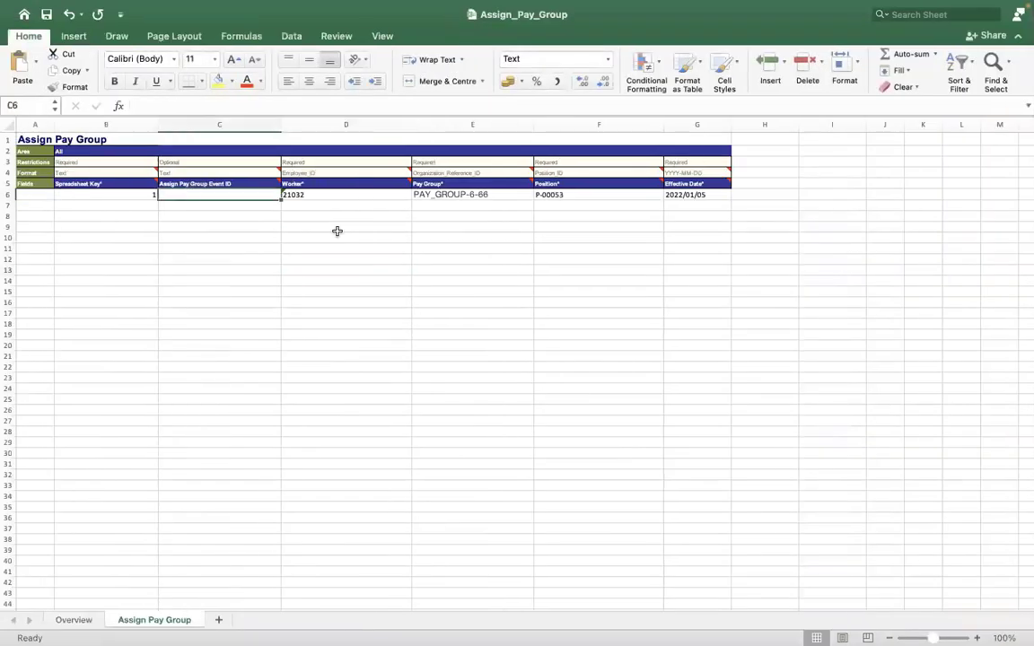
{"action": "key", "text": "ctrl+Right"}
{"action": "left_click_drag", "start_coordinate": [525, 272], "coordinate": [816, 273]}
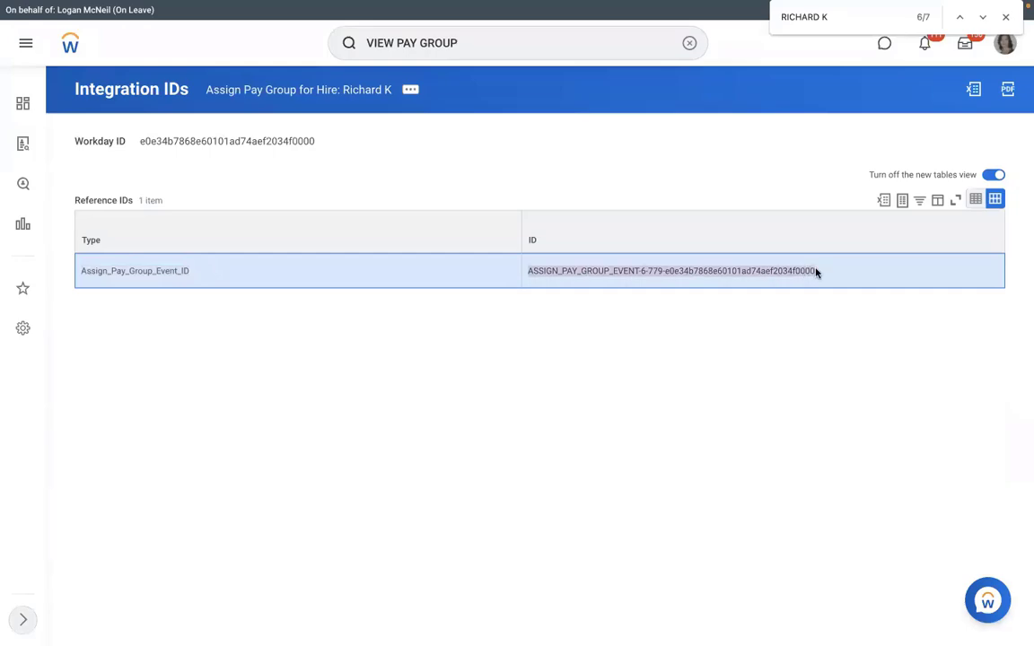
{"action": "key", "text": "ctrl+Left"}
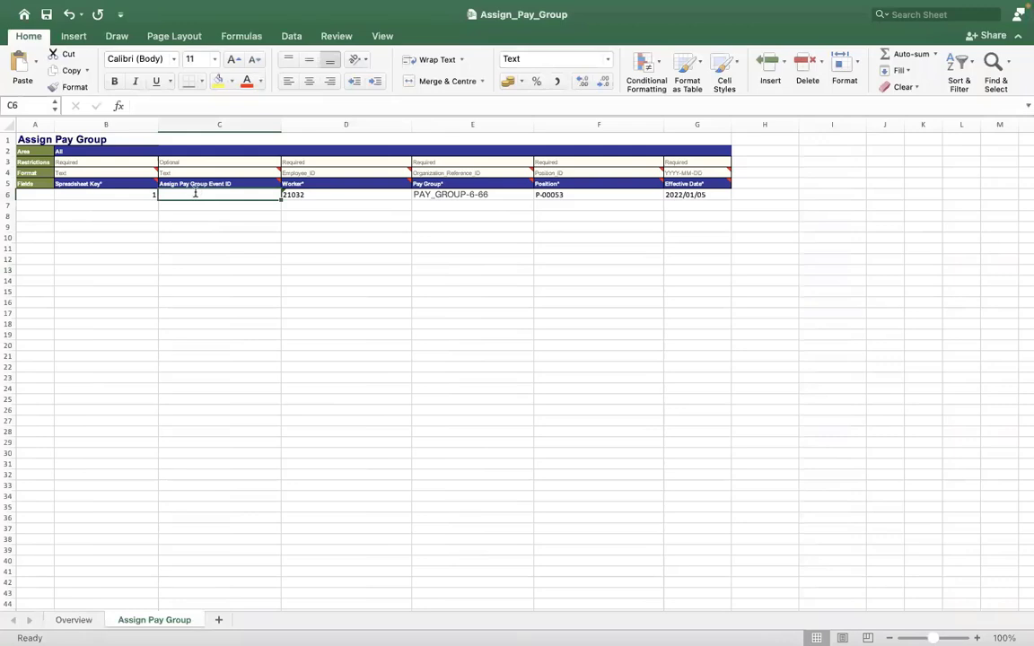
Step: Try 464884 in C6, then clear it, leaving the optional event ID blank
{"action": "double_click", "coordinate": [195, 193]}
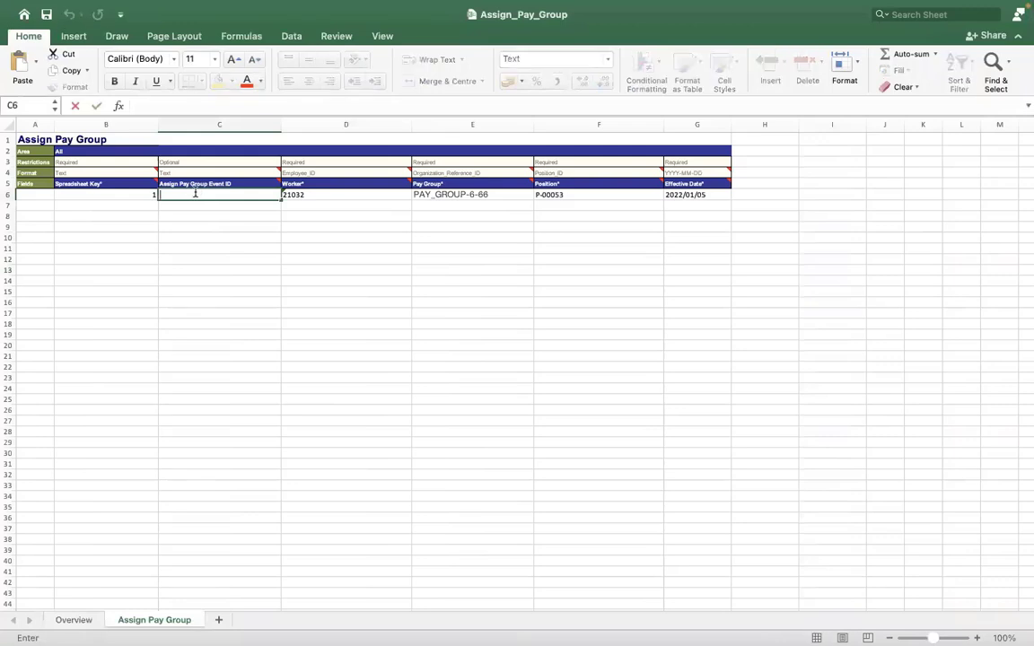
{"action": "type", "text": "464884"}
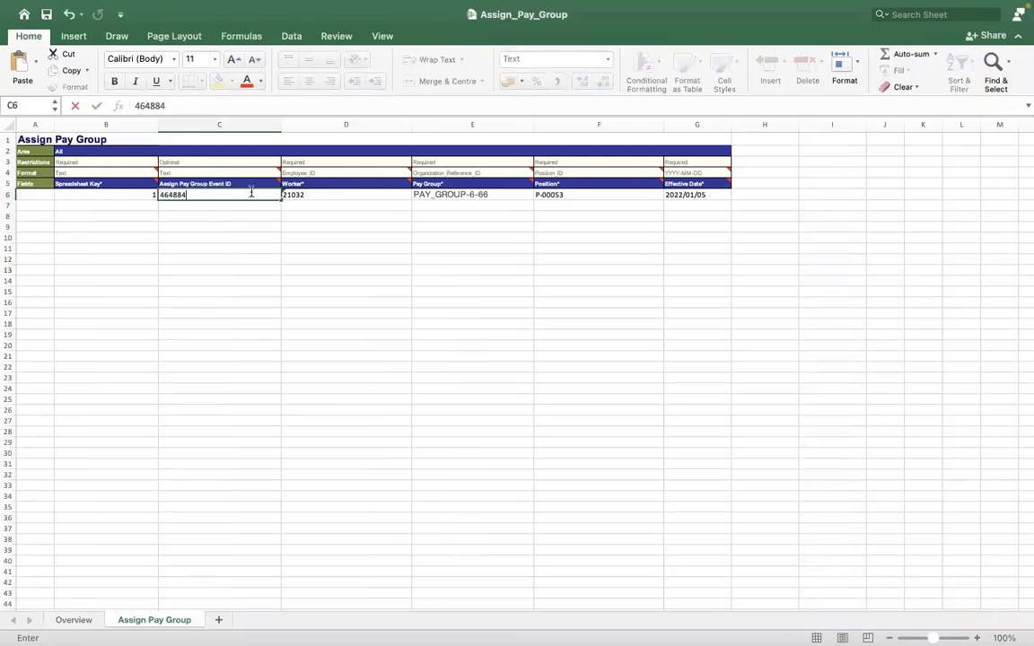
{"action": "key", "text": "ctrl+Right"}
{"action": "key", "text": "ctrl+Left"}
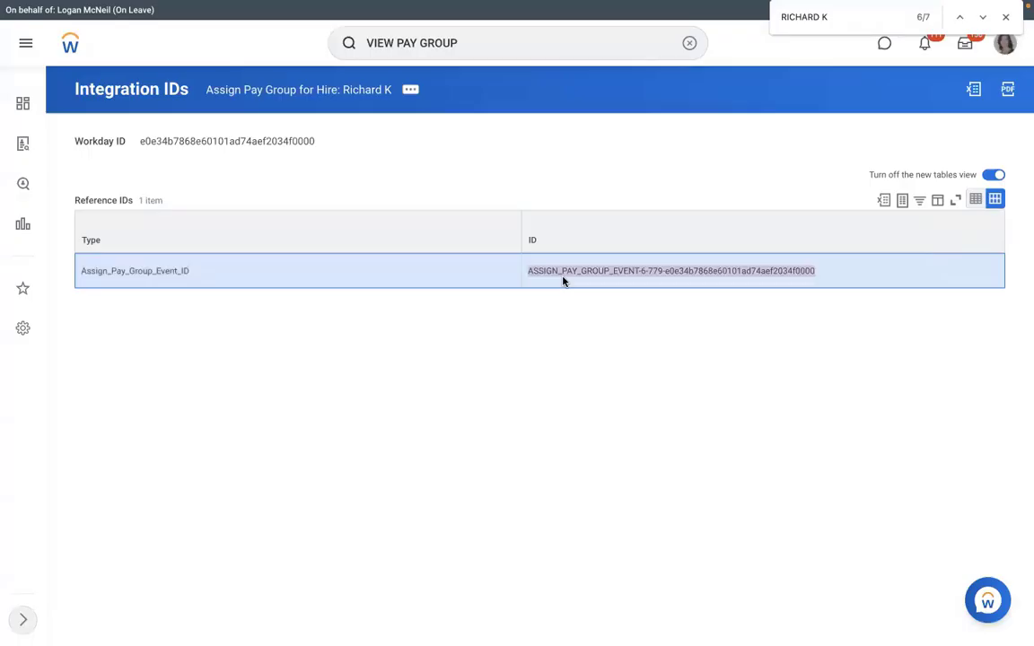
{"action": "key", "text": "ctrl+Left"}
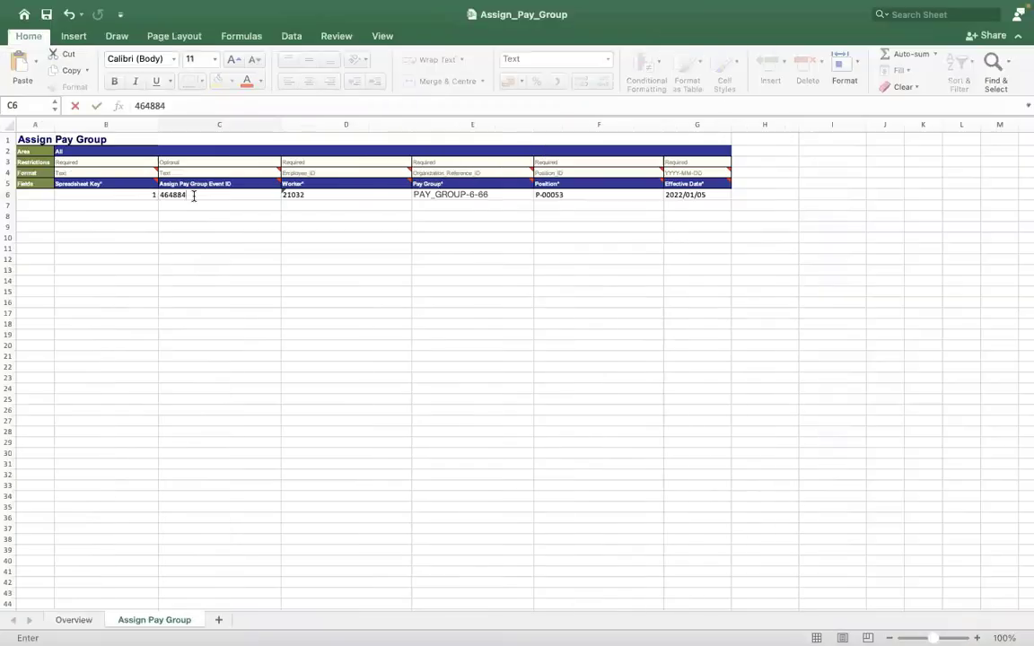
{"action": "key", "text": "BackSpace"}
Step: Leave C6 blank and check the worker, pay group and position values in row 6
{"action": "left_click", "coordinate": [314, 302]}
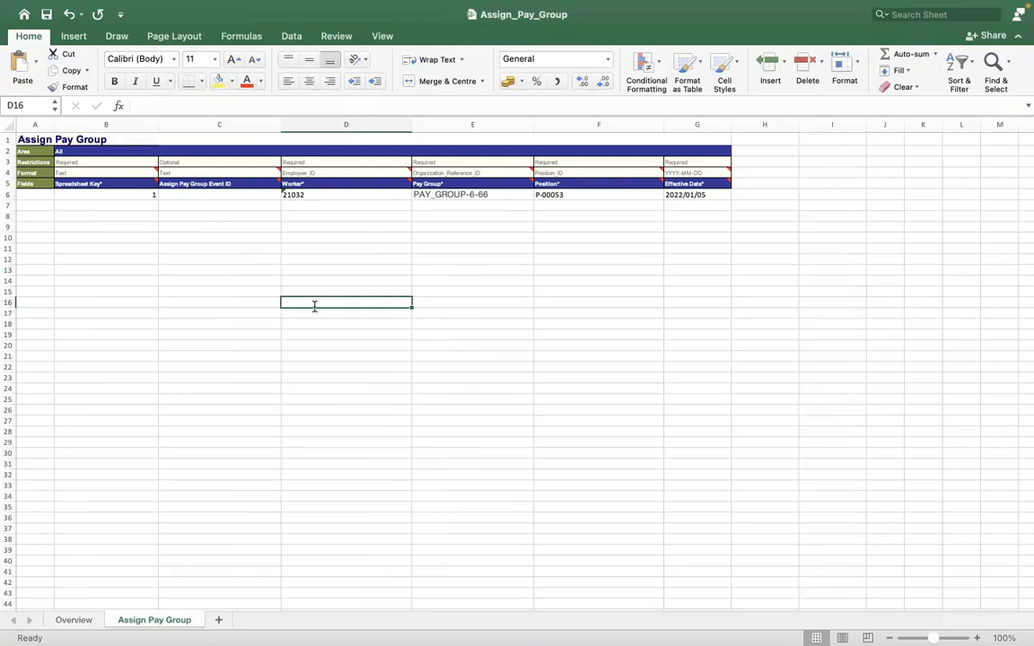
{"action": "left_click", "coordinate": [345, 196]}
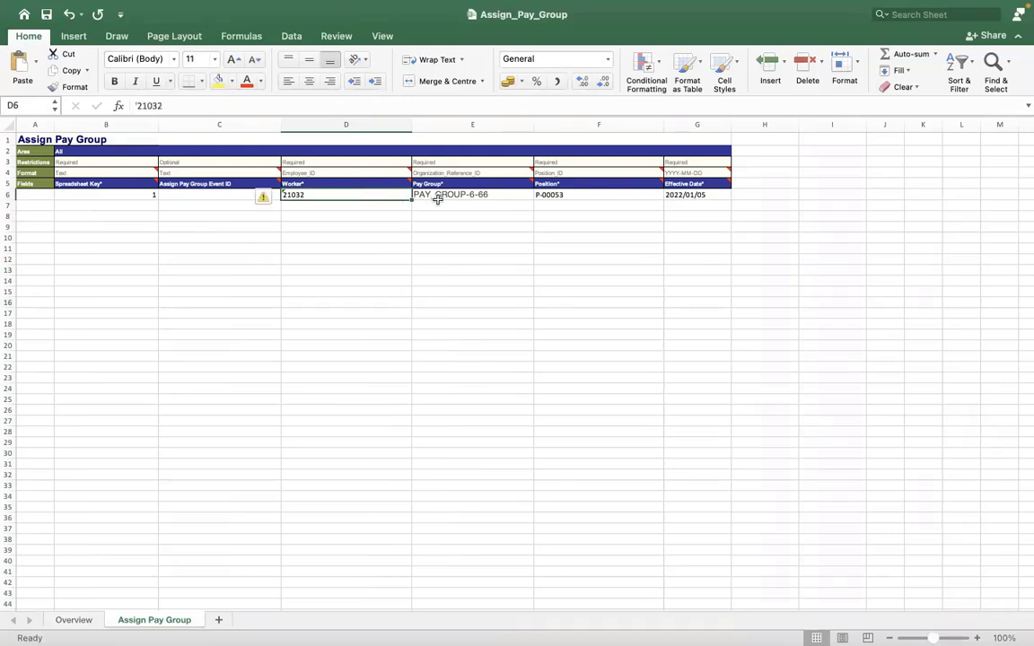
{"action": "left_click", "coordinate": [437, 198]}
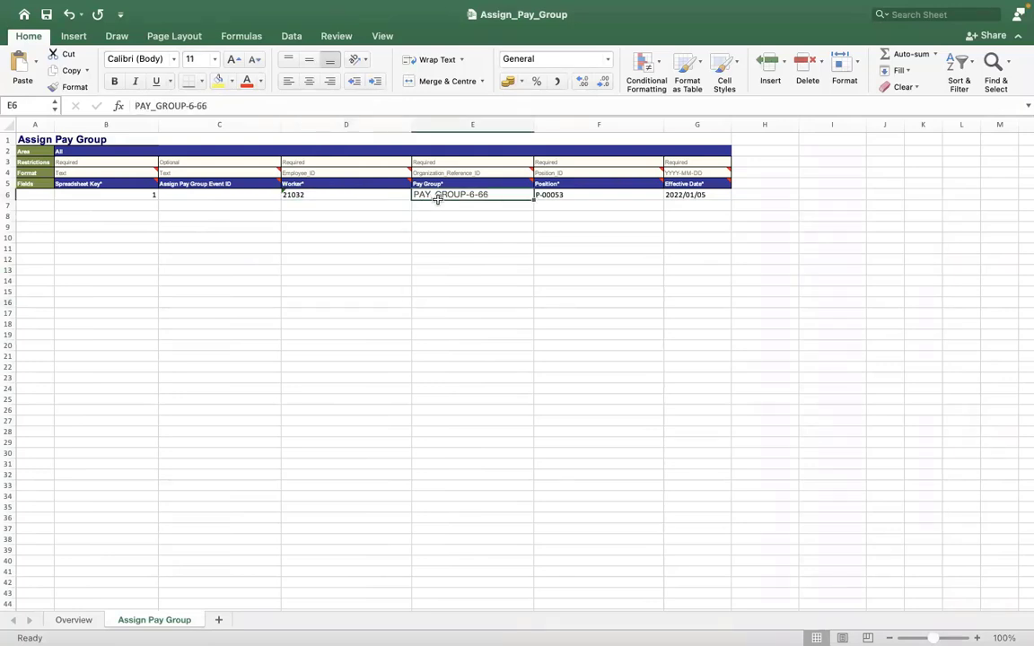
{"action": "left_click", "coordinate": [582, 195]}
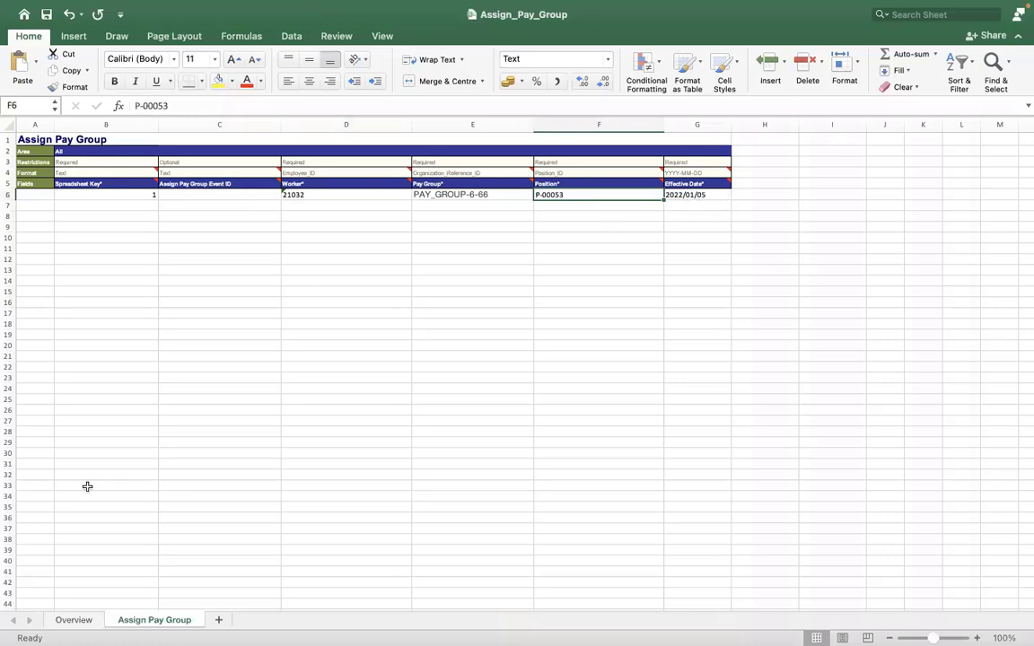
Step: On the Overview sheet, set Processing Instruction to Automatic Processing and Discard on Exit Validation Error to Y
{"action": "left_click", "coordinate": [72, 621]}
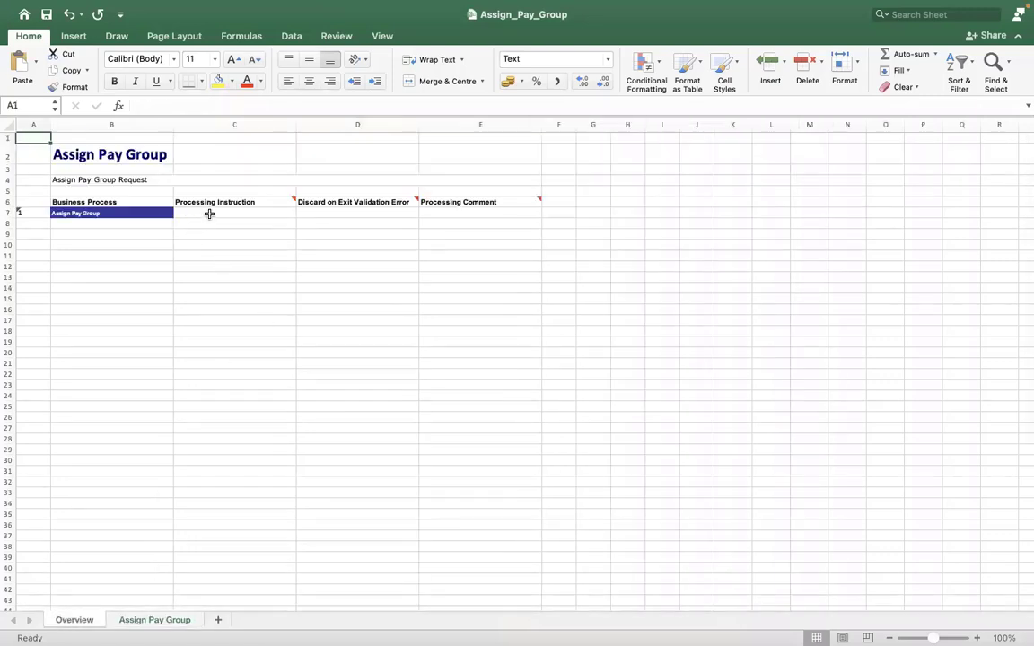
{"action": "left_click", "coordinate": [206, 215]}
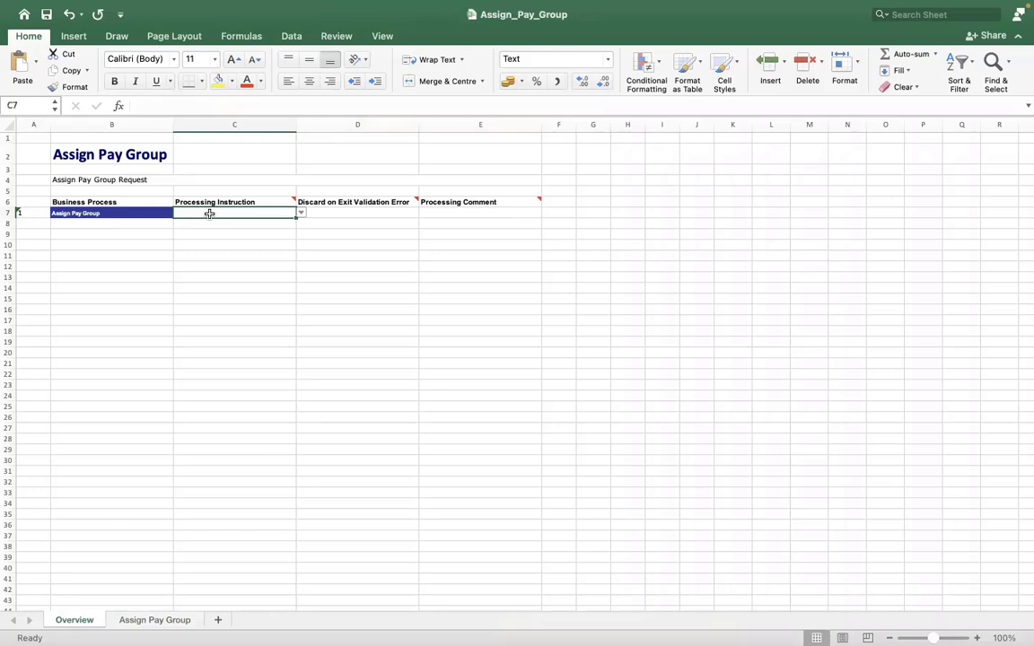
{"action": "left_click", "coordinate": [300, 213]}
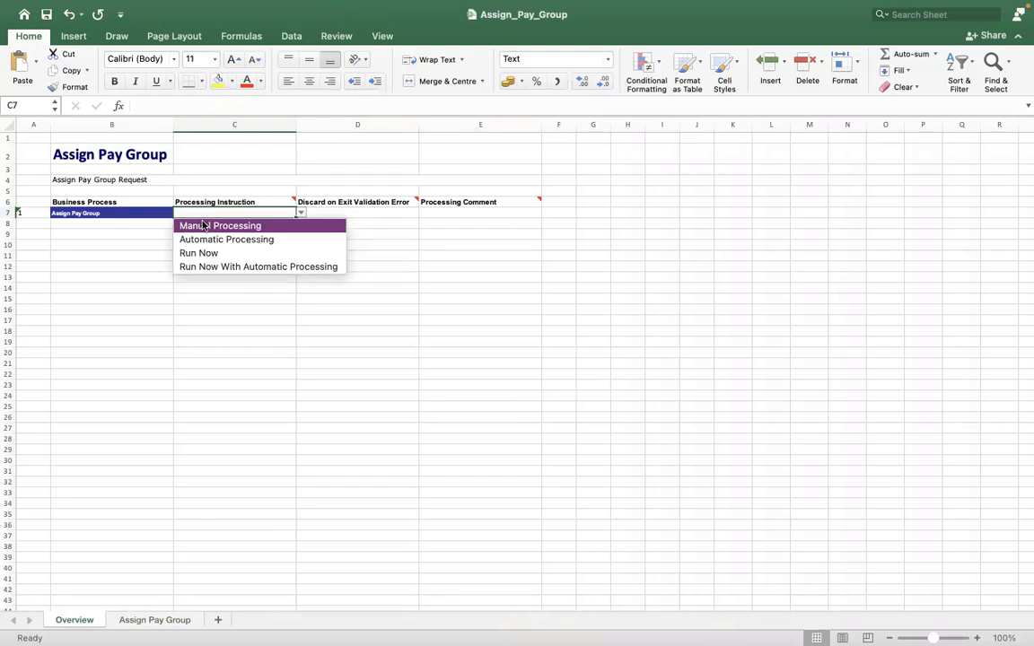
{"action": "left_click", "coordinate": [205, 239]}
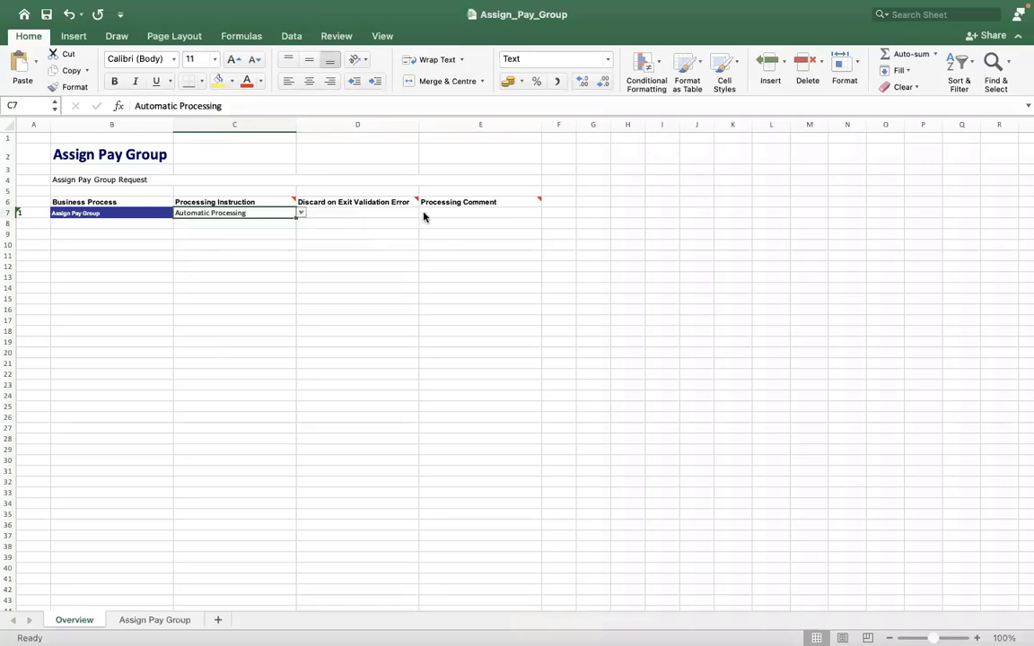
{"action": "key", "text": "Tab"}
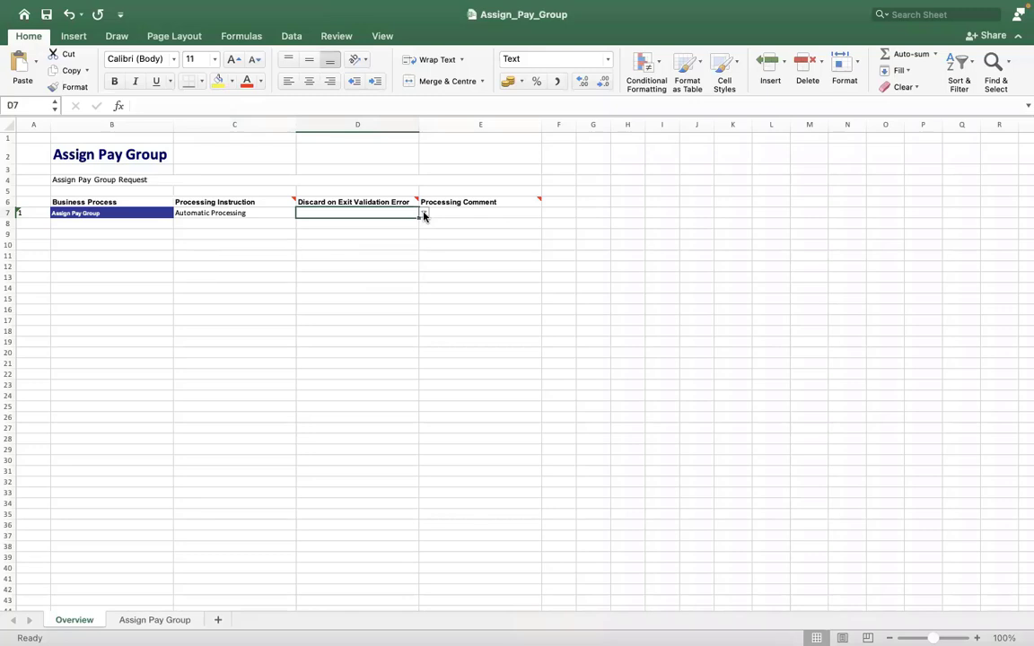
{"action": "left_click", "coordinate": [424, 215]}
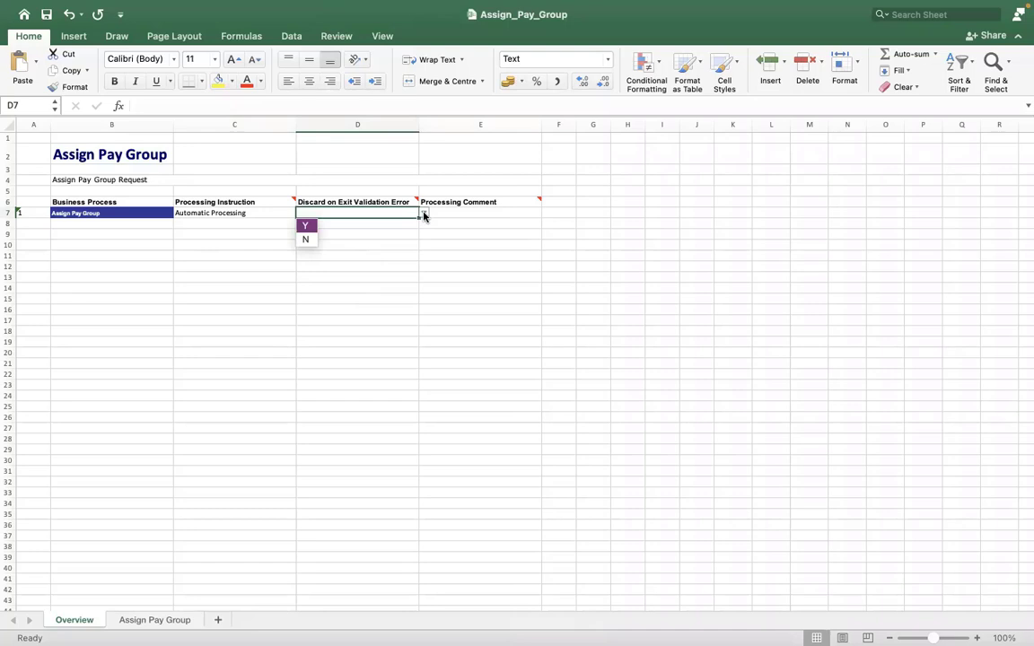
{"action": "left_click", "coordinate": [306, 226]}
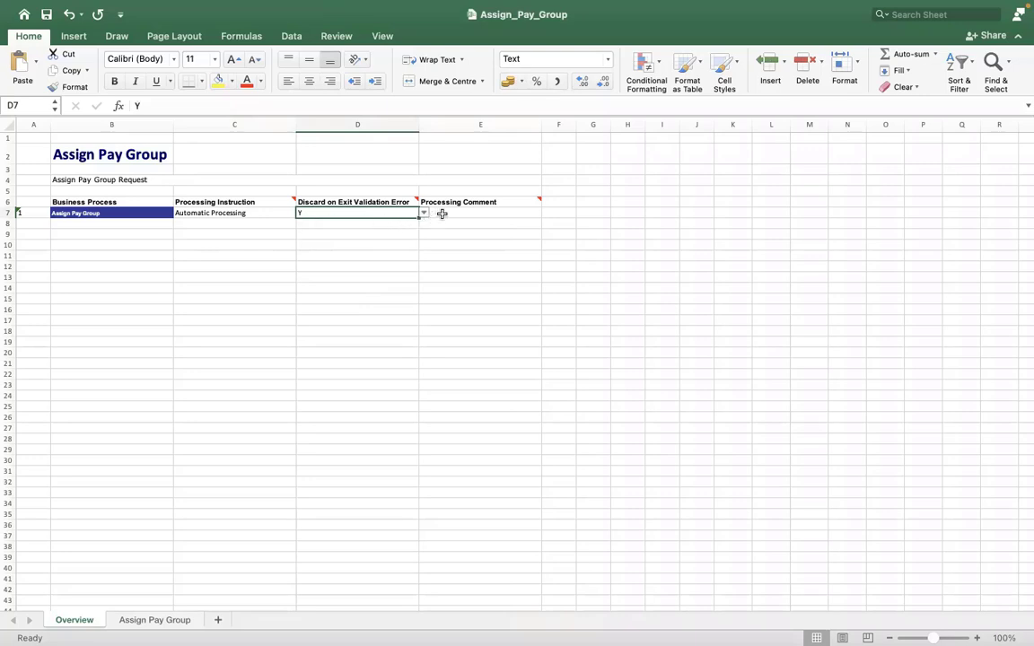
Step: Enter INCIDENT0000234 as the Processing Comment in E7
{"action": "left_click", "coordinate": [459, 211]}
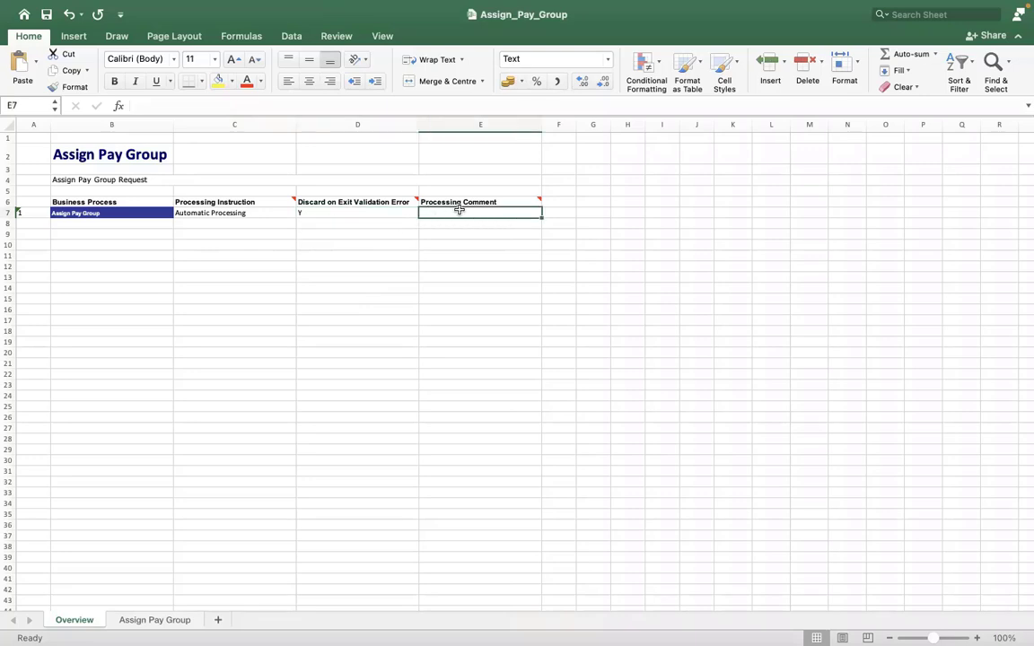
{"action": "type", "text": "INCI"}
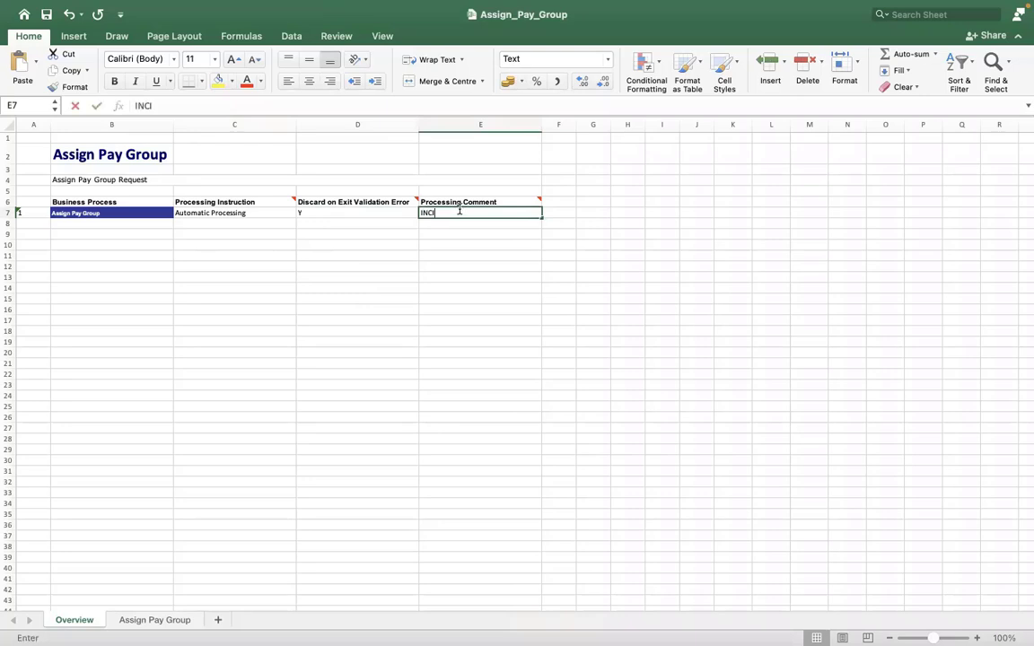
{"action": "type", "text": "DENT0000"}
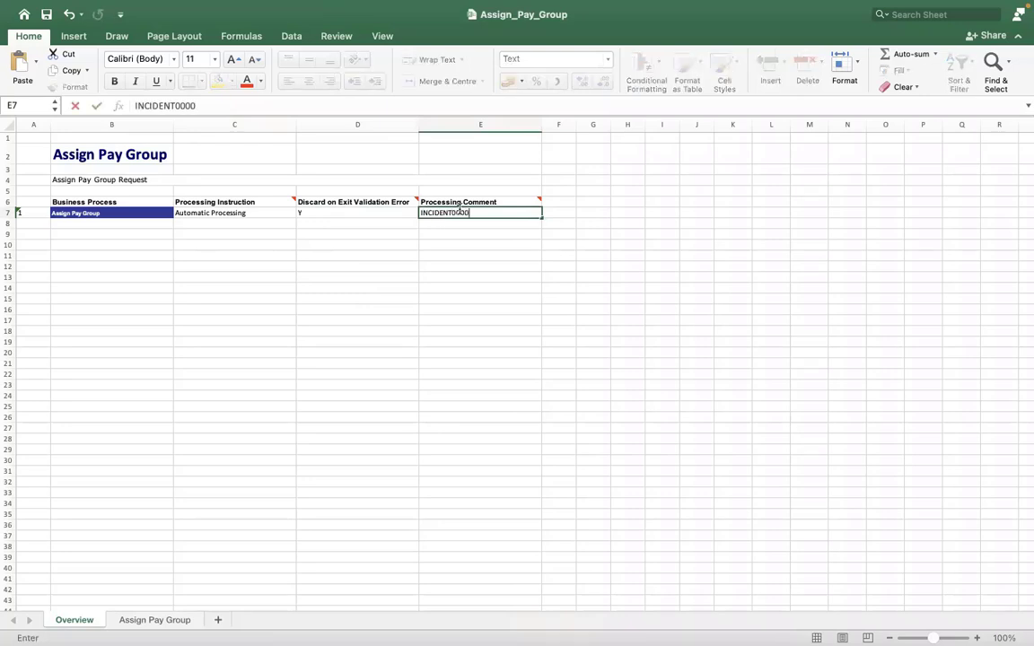
{"action": "type", "text": "234"}
{"action": "left_click", "coordinate": [379, 295]}
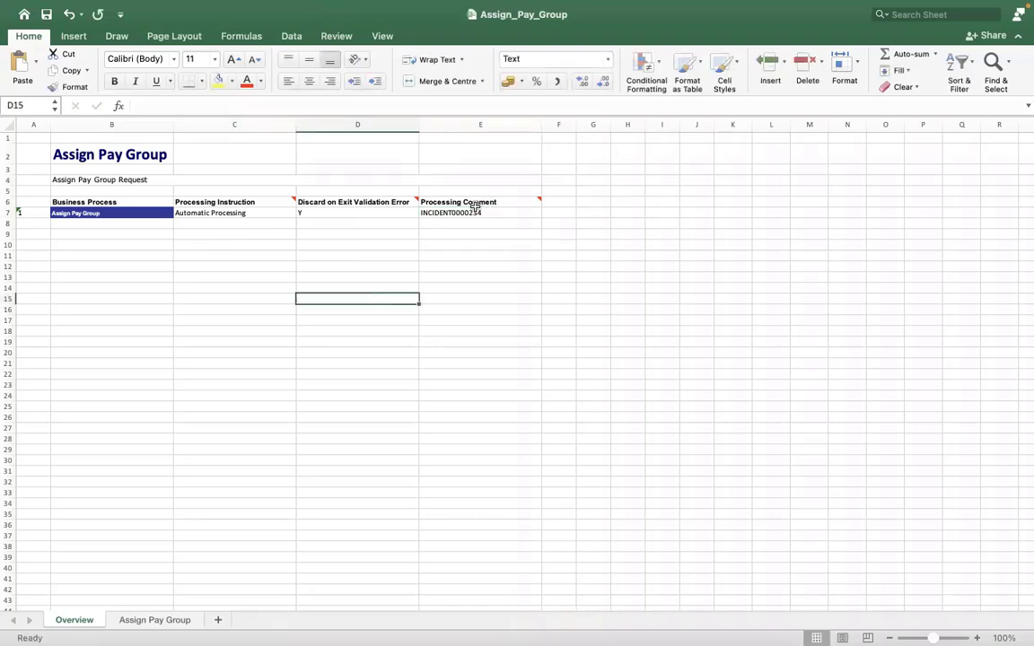
{"action": "left_click", "coordinate": [360, 234]}
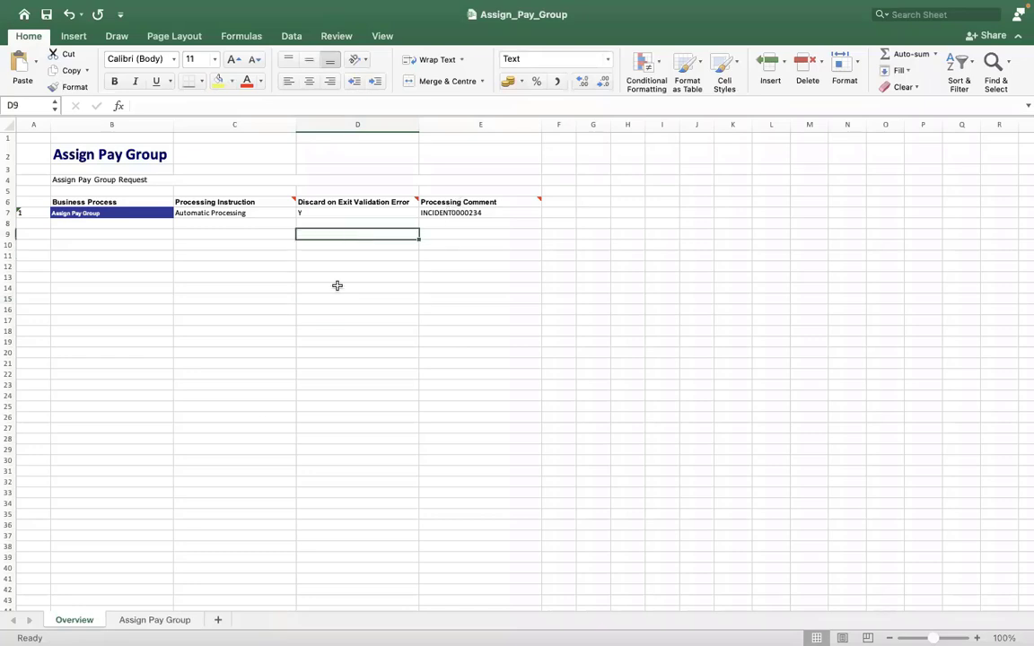
{"action": "left_click", "coordinate": [161, 620]}
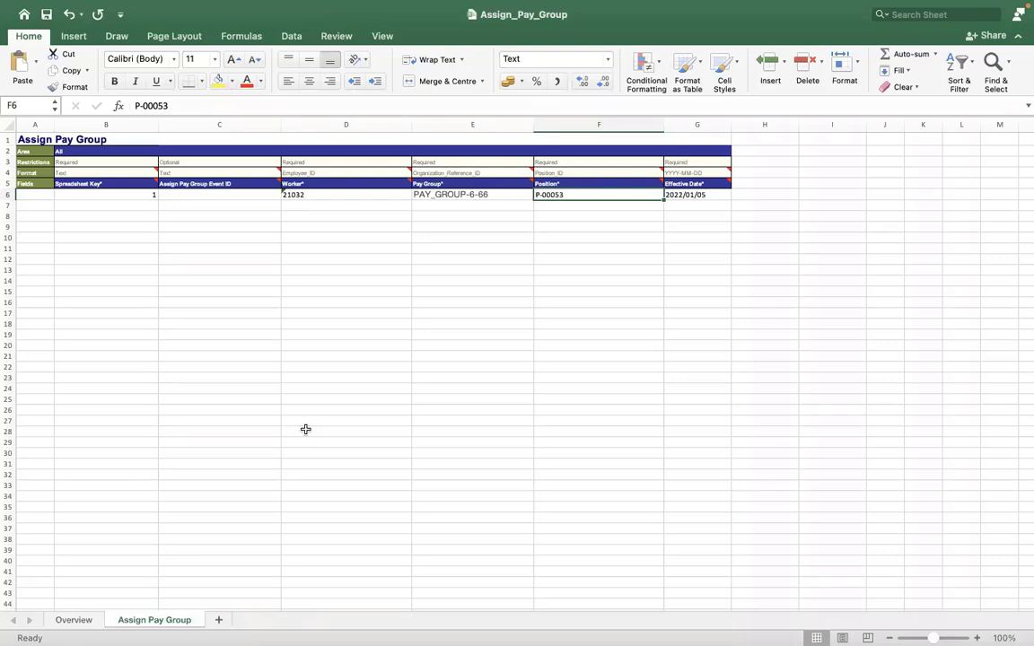
Step: Review the Assign Pay Group row 6 entries, including position P-00053, then select empty cell C22
{"action": "left_click", "coordinate": [209, 136]}
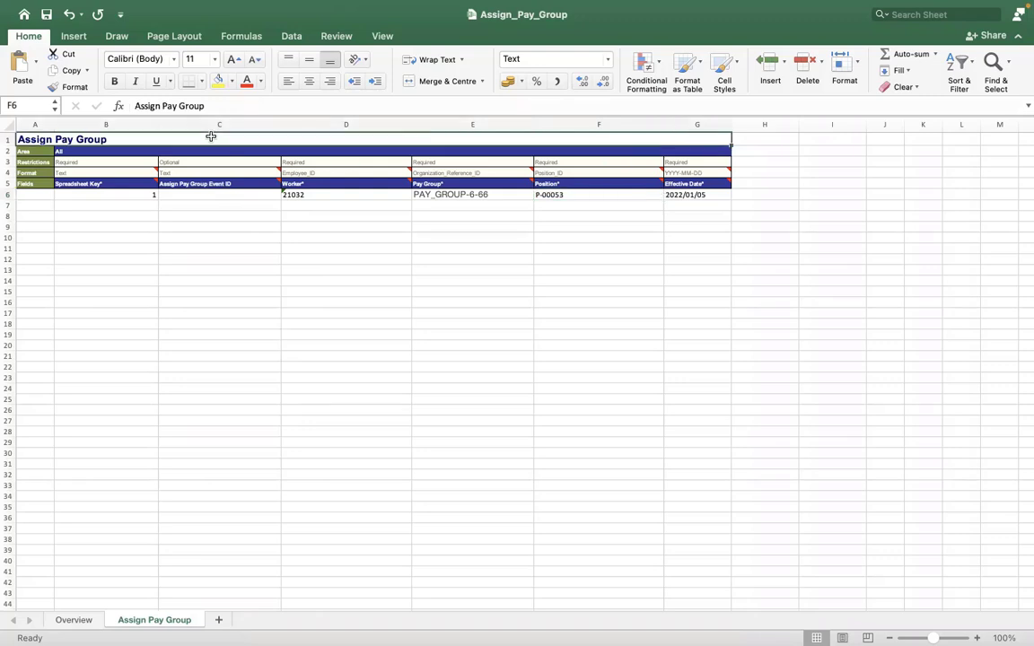
{"action": "left_click", "coordinate": [208, 128]}
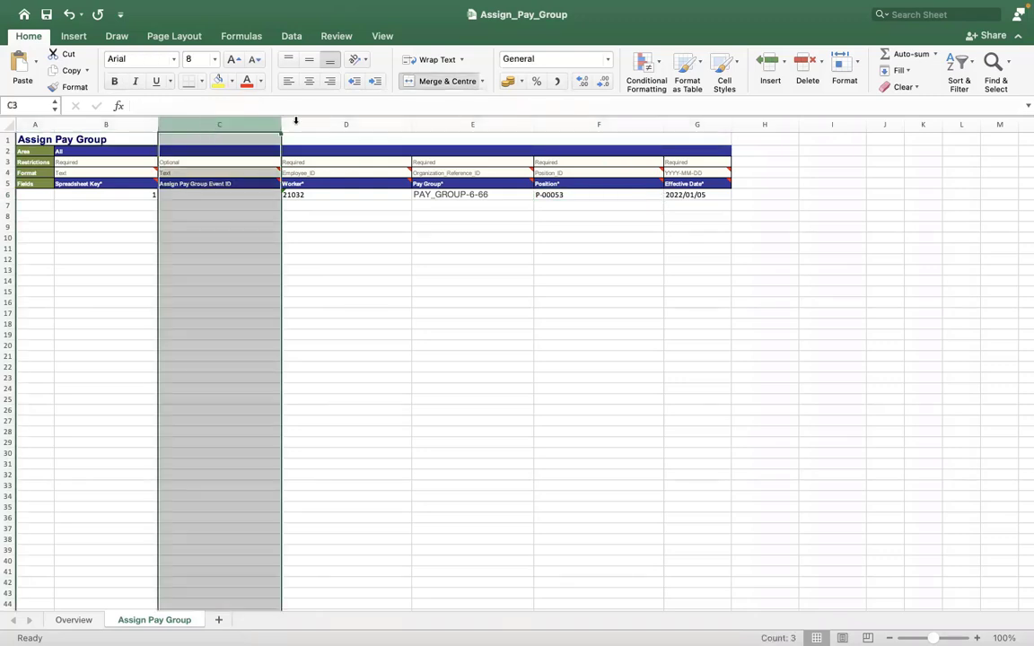
{"action": "left_click", "coordinate": [617, 129]}
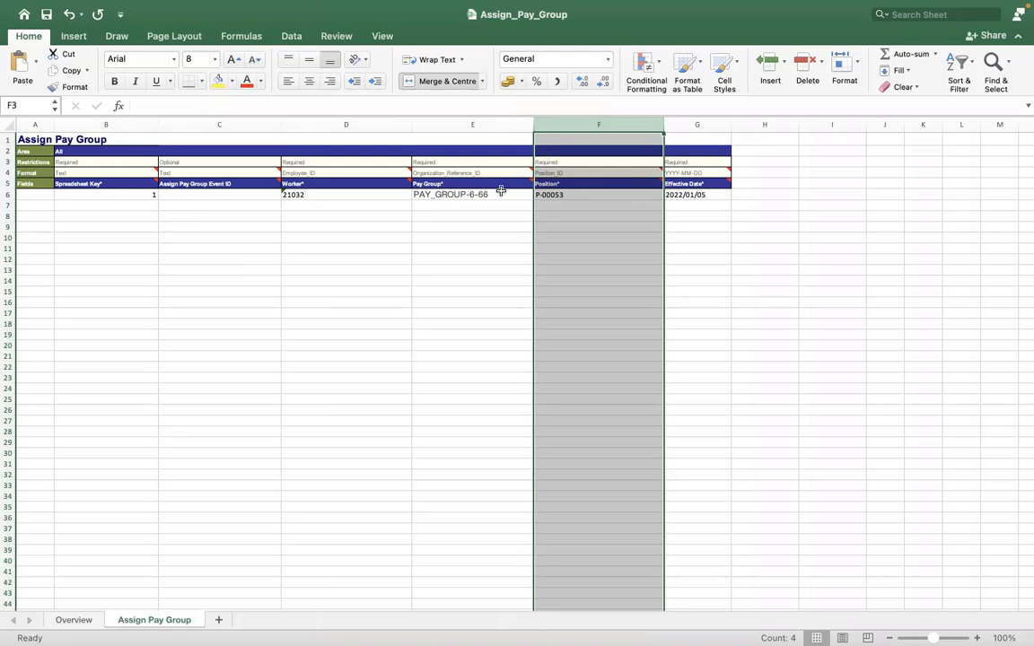
{"action": "left_click", "coordinate": [557, 192]}
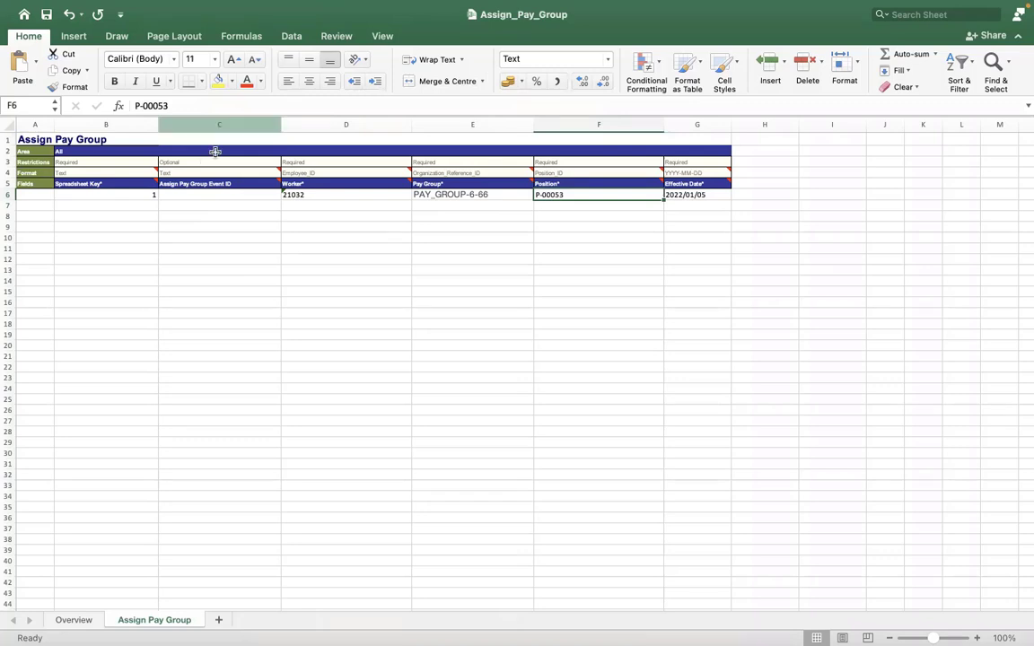
{"action": "left_click", "coordinate": [215, 152]}
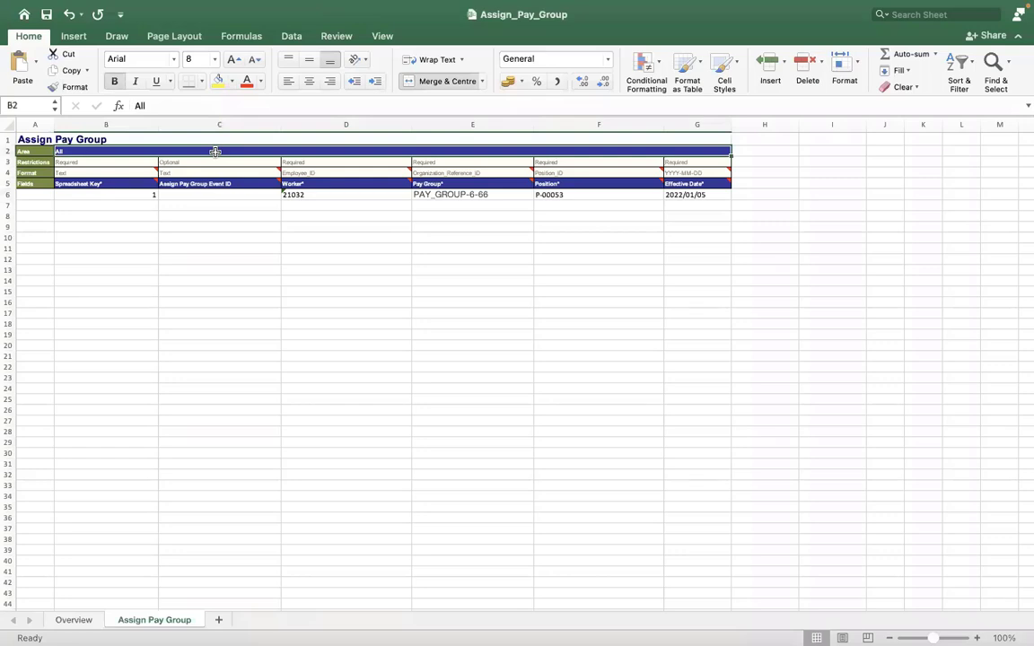
{"action": "left_click", "coordinate": [235, 366]}
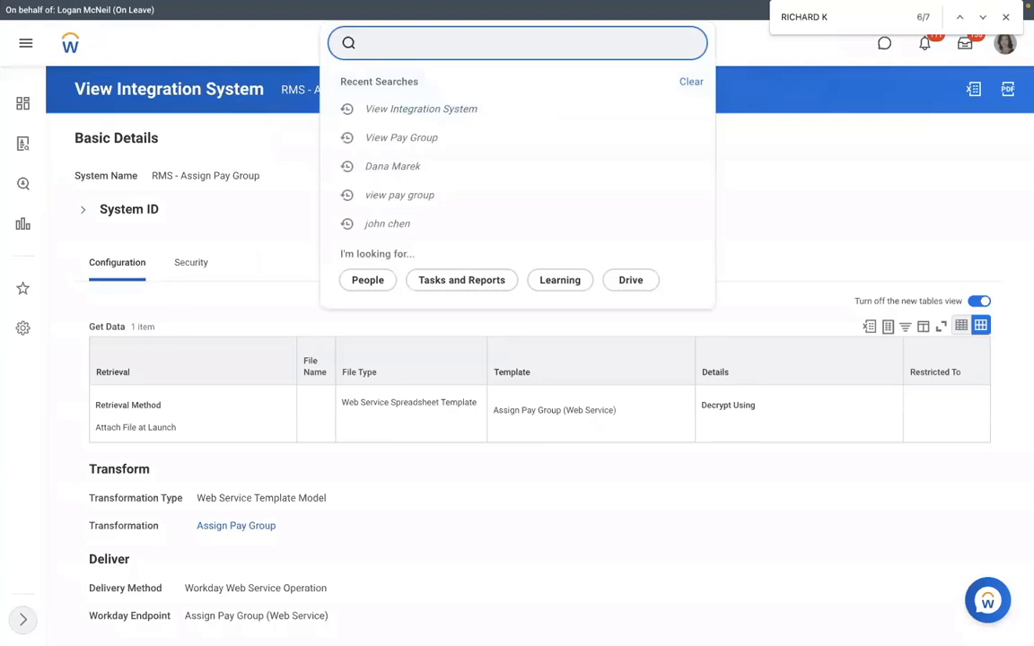
Step: Open RMS - Assign Pay Group via View Integration System and show its Integration related actions
{"action": "type", "text": "VIEW INT SYS"}
{"action": "left_click", "coordinate": [504, 78]}
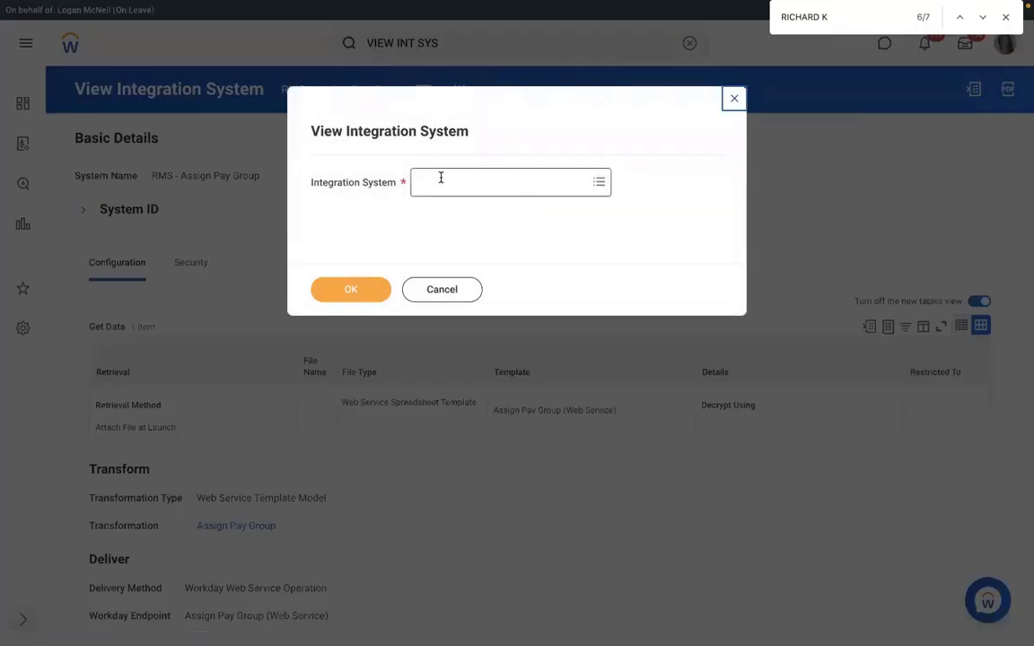
{"action": "left_click", "coordinate": [441, 180]}
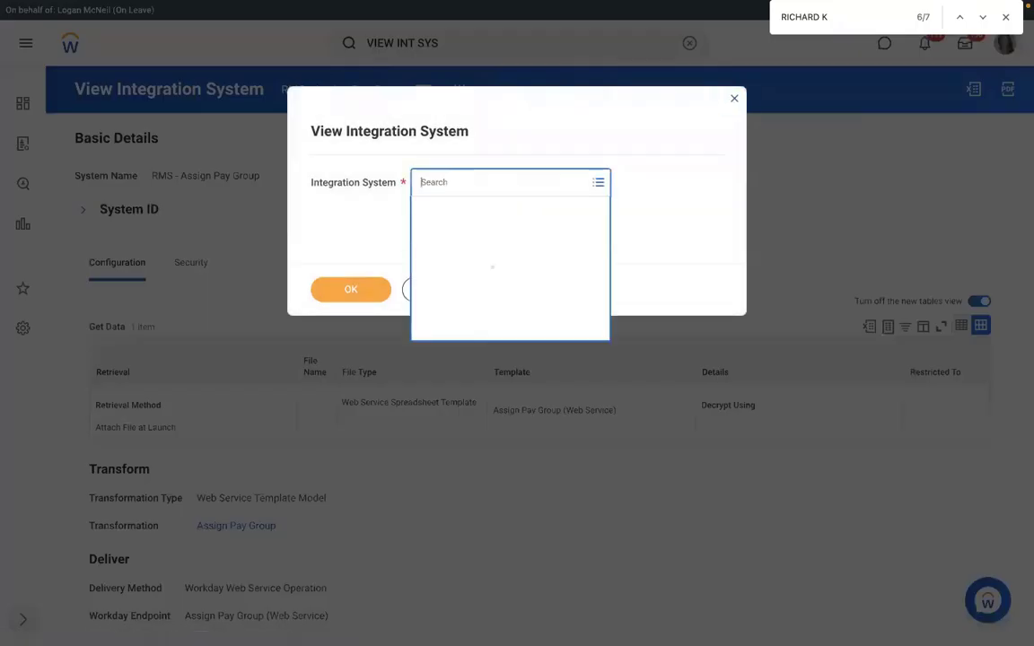
{"action": "type", "text": "RMS"}
{"action": "key", "text": "Return"}
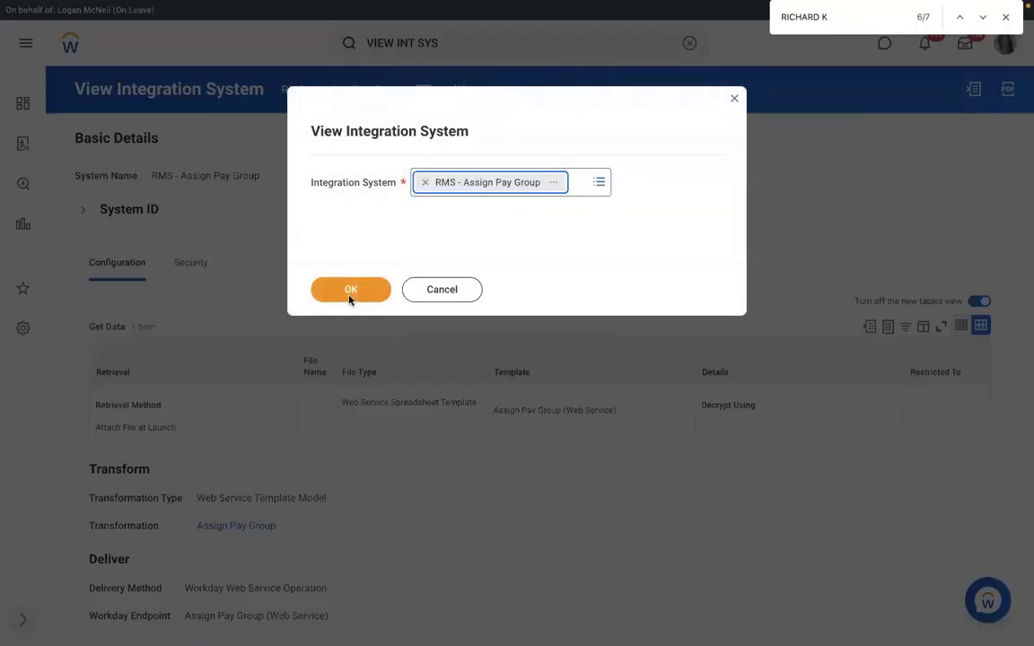
{"action": "left_click", "coordinate": [350, 296]}
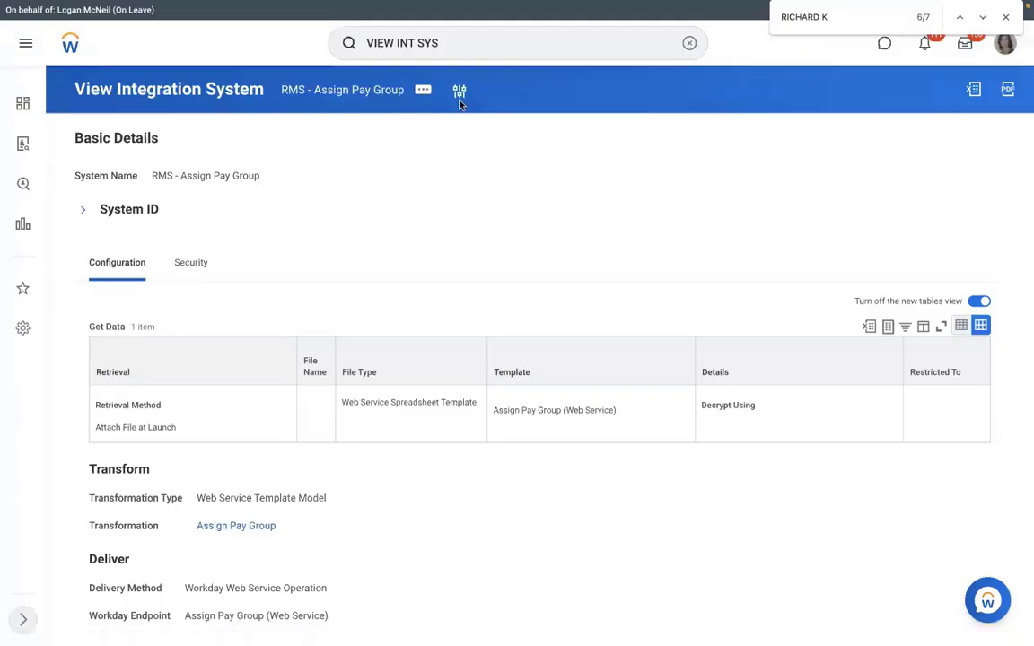
{"action": "left_click", "coordinate": [422, 91]}
{"action": "mouse_move", "coordinate": [481, 264]}
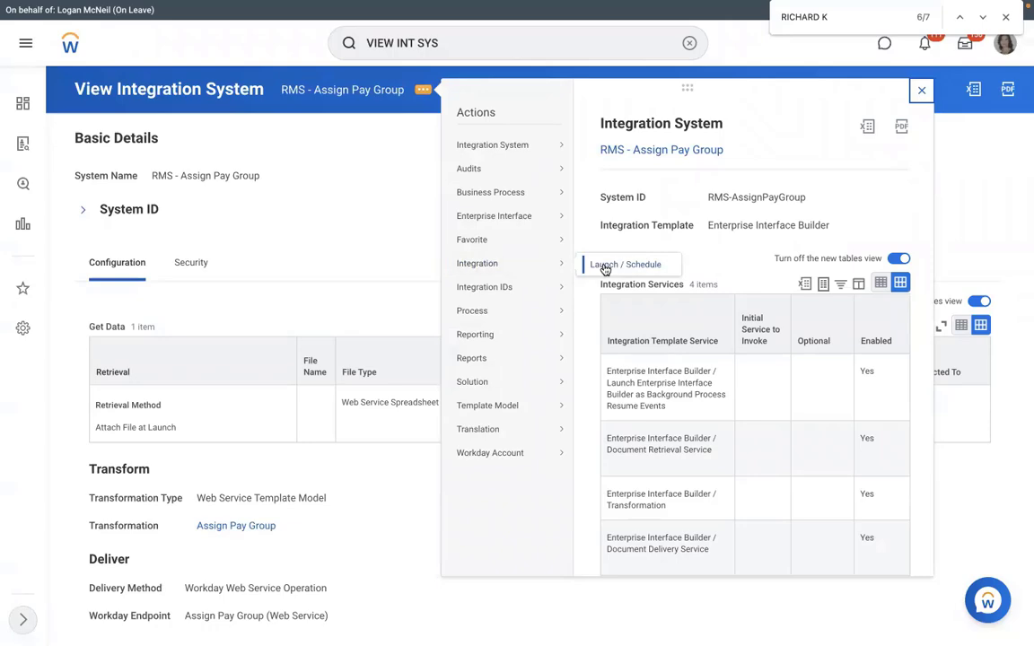
Step: Launch RMS - Assign Pay Group with Run Now and attach the uploaded Assign_Pay_Group.xlsx
{"action": "left_click", "coordinate": [430, 272]}
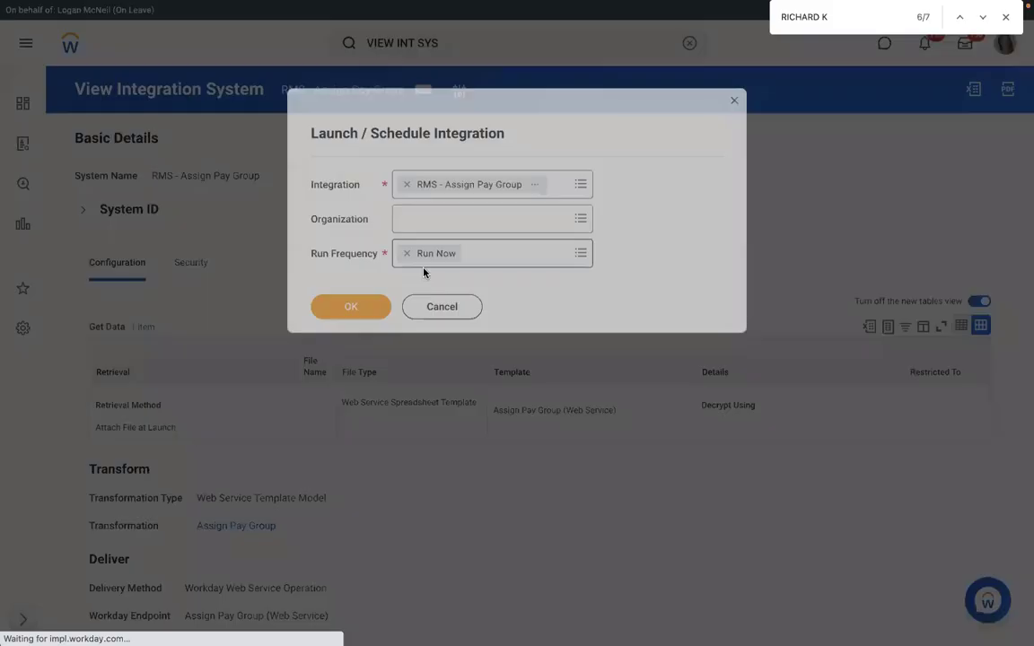
{"action": "left_click", "coordinate": [351, 306]}
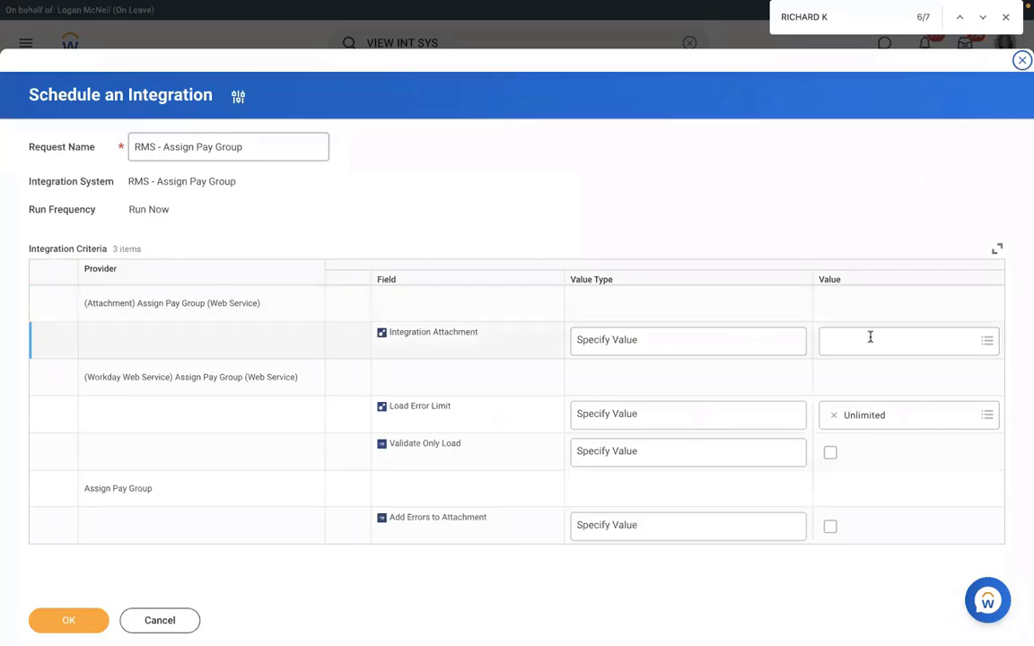
{"action": "left_click", "coordinate": [870, 337]}
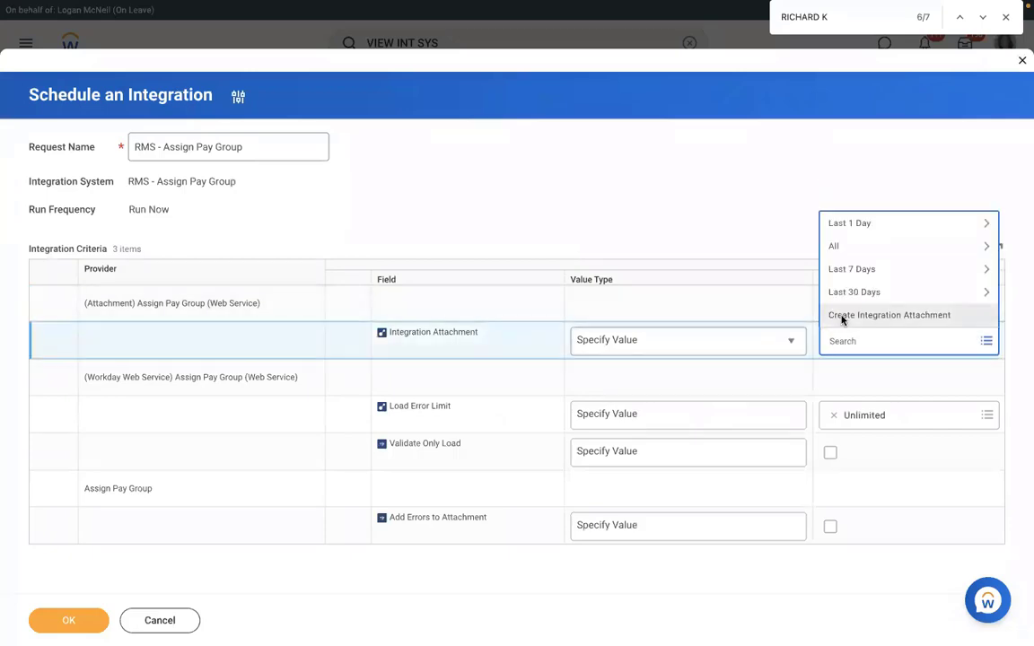
{"action": "left_click", "coordinate": [842, 316]}
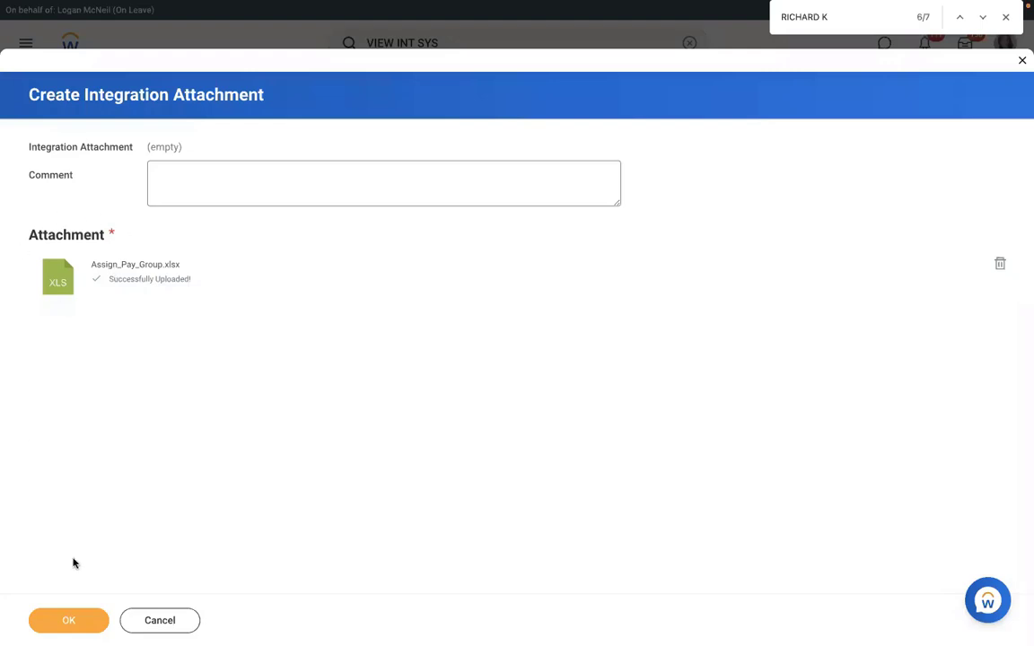
{"action": "left_click", "coordinate": [65, 616]}
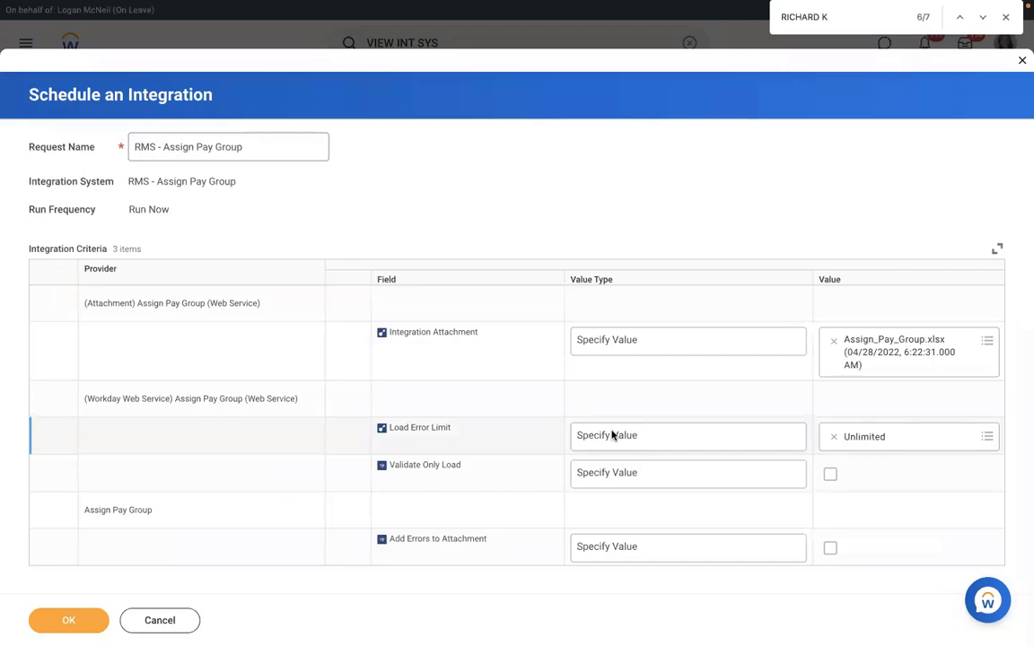
Step: Try Load Error Limit values 10 and 1, then set it back to Unlimited
{"action": "left_click", "coordinate": [641, 438]}
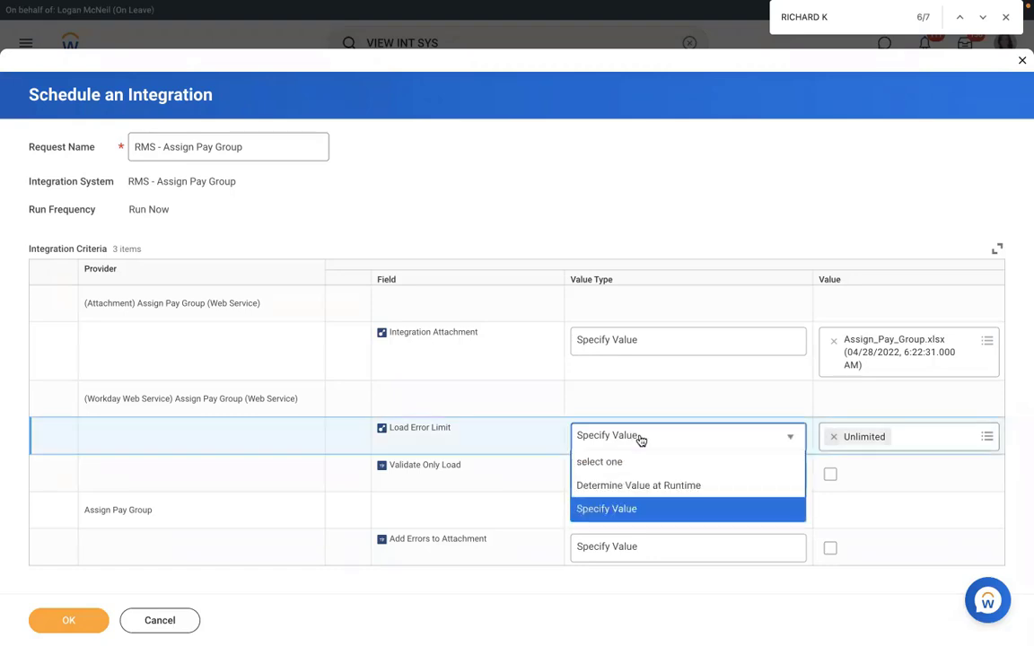
{"action": "left_click", "coordinate": [607, 509]}
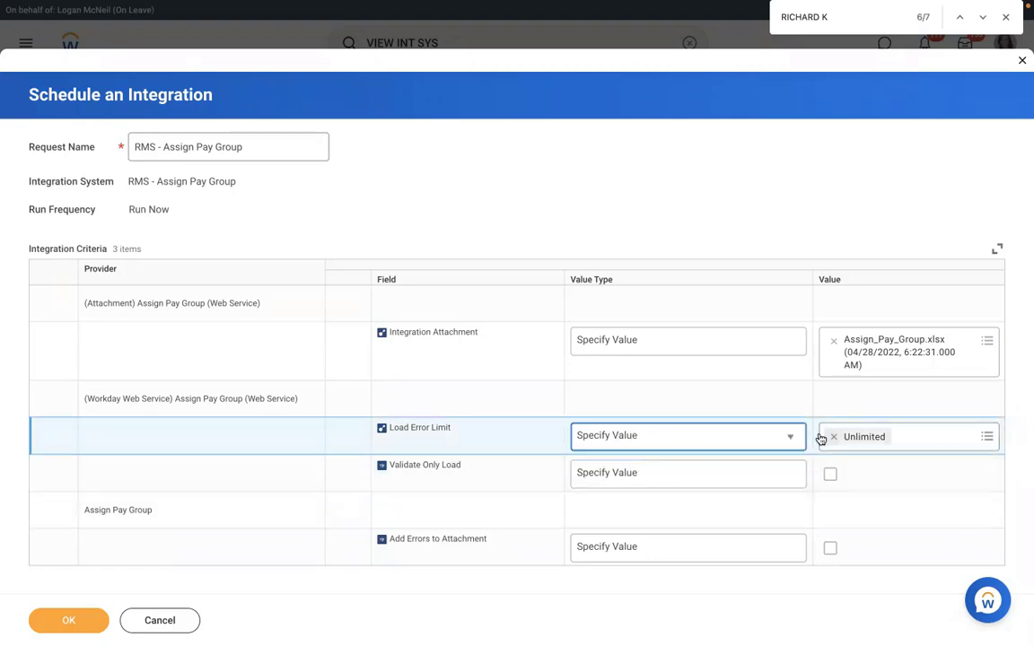
{"action": "left_click", "coordinate": [830, 438]}
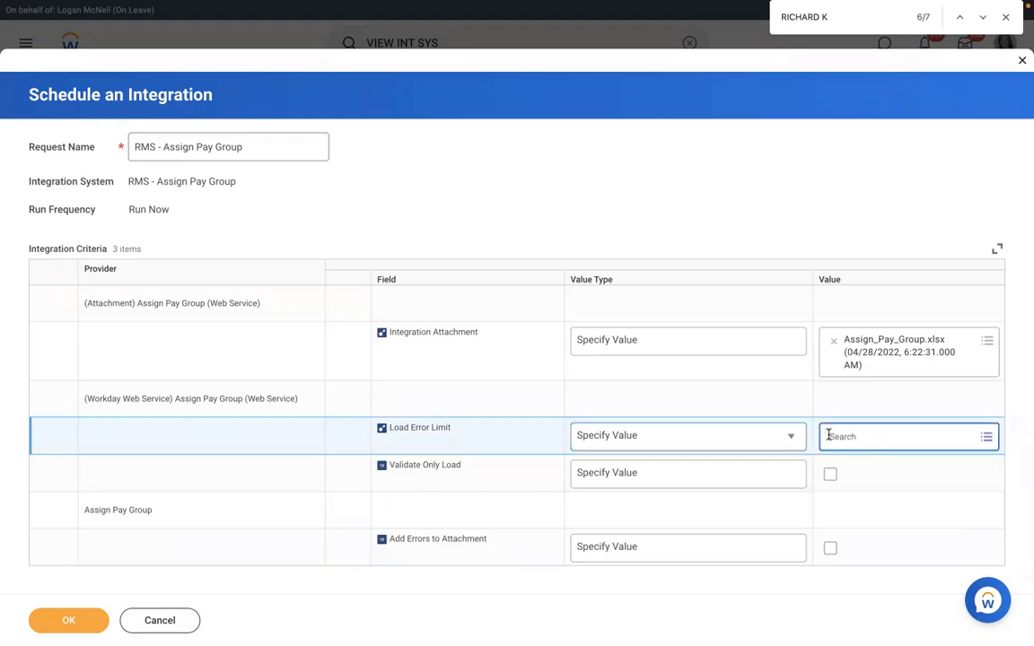
{"action": "left_click", "coordinate": [862, 436]}
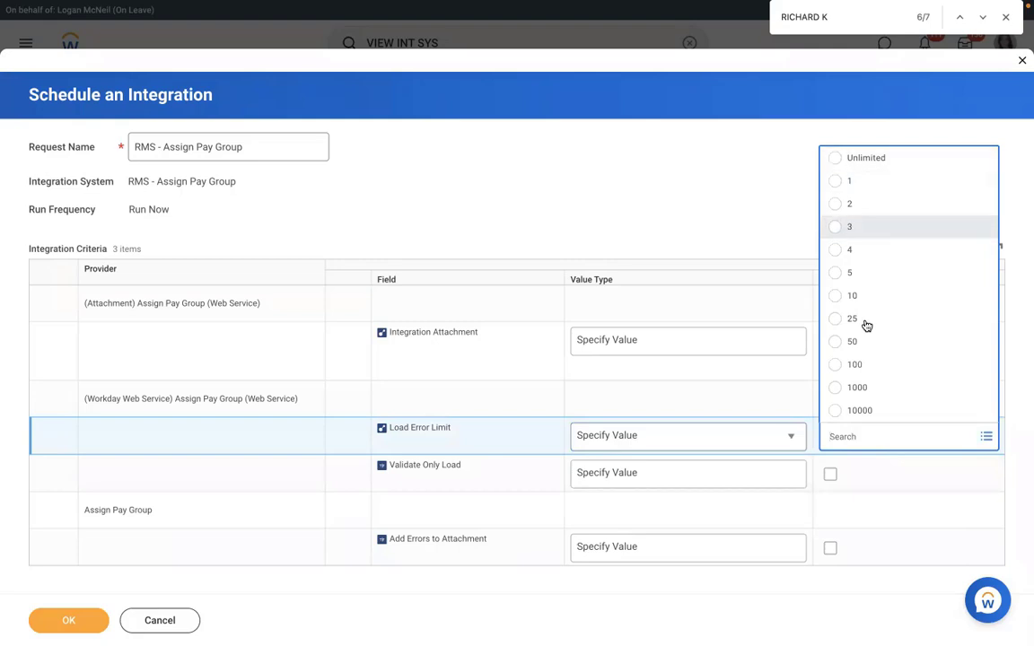
{"action": "left_click", "coordinate": [852, 295]}
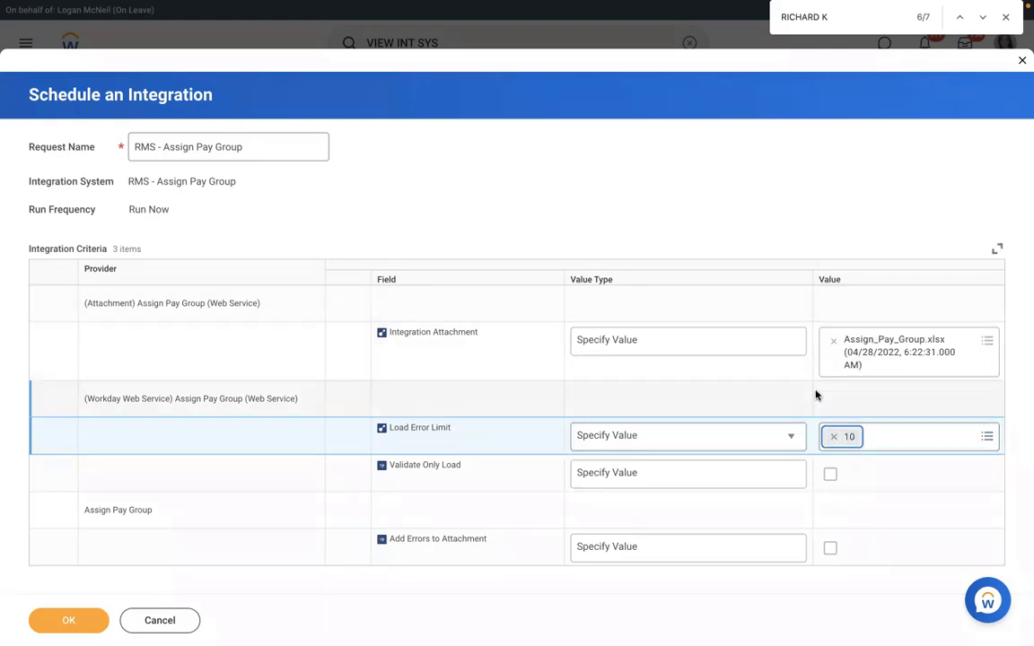
{"action": "left_click", "coordinate": [833, 437]}
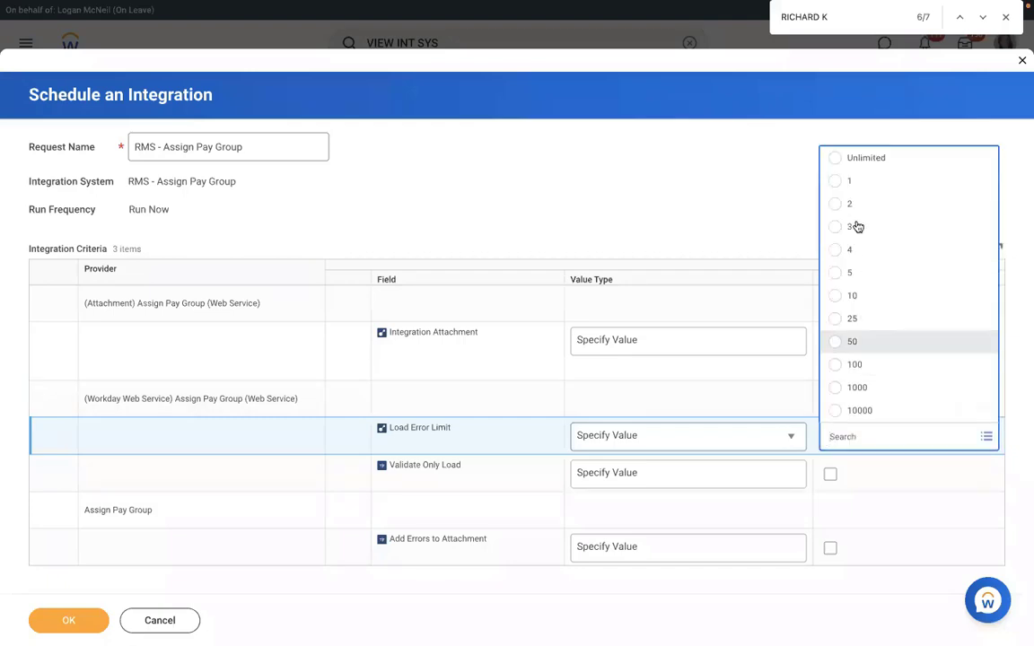
{"action": "left_click", "coordinate": [865, 184]}
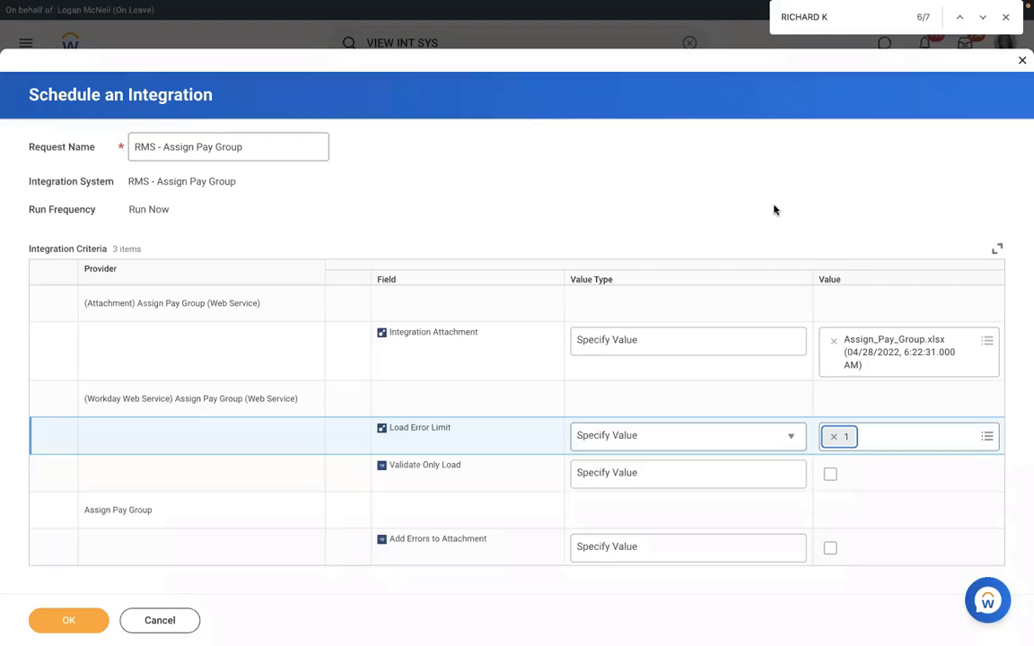
{"action": "left_click", "coordinate": [833, 437]}
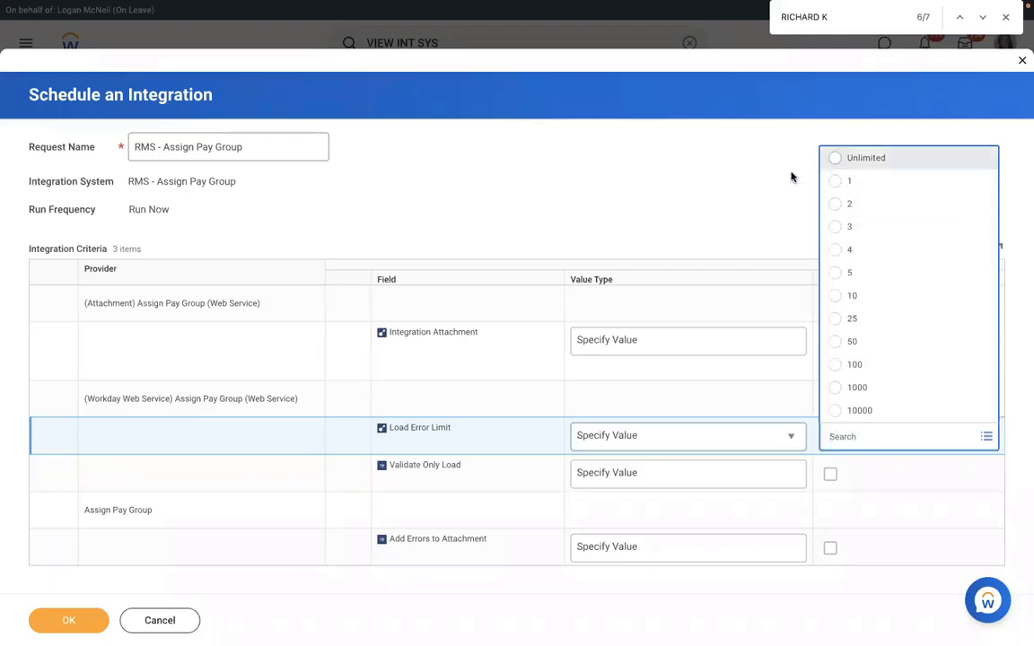
{"action": "left_click", "coordinate": [838, 159]}
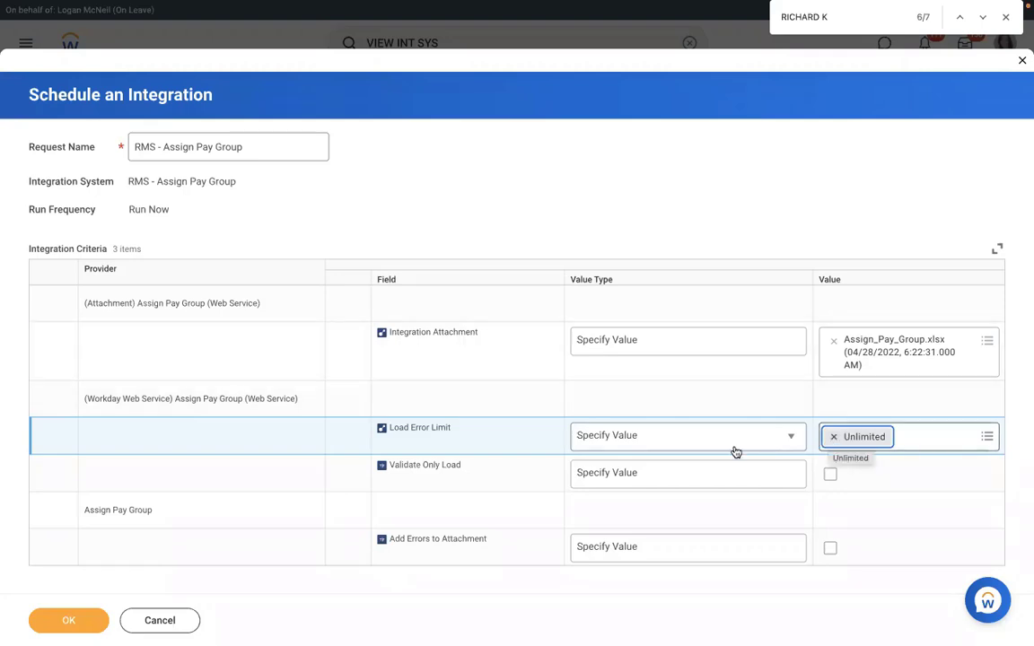
Step: Turn on Validate Only Load for the scheduled integration
{"action": "left_click", "coordinate": [679, 475]}
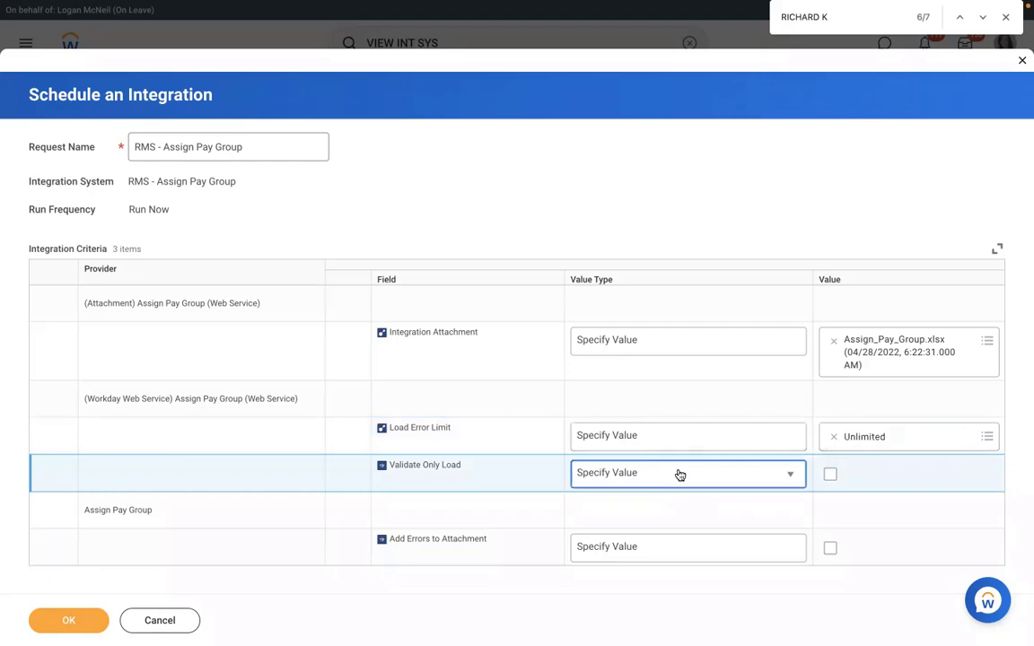
{"action": "left_click", "coordinate": [680, 475]}
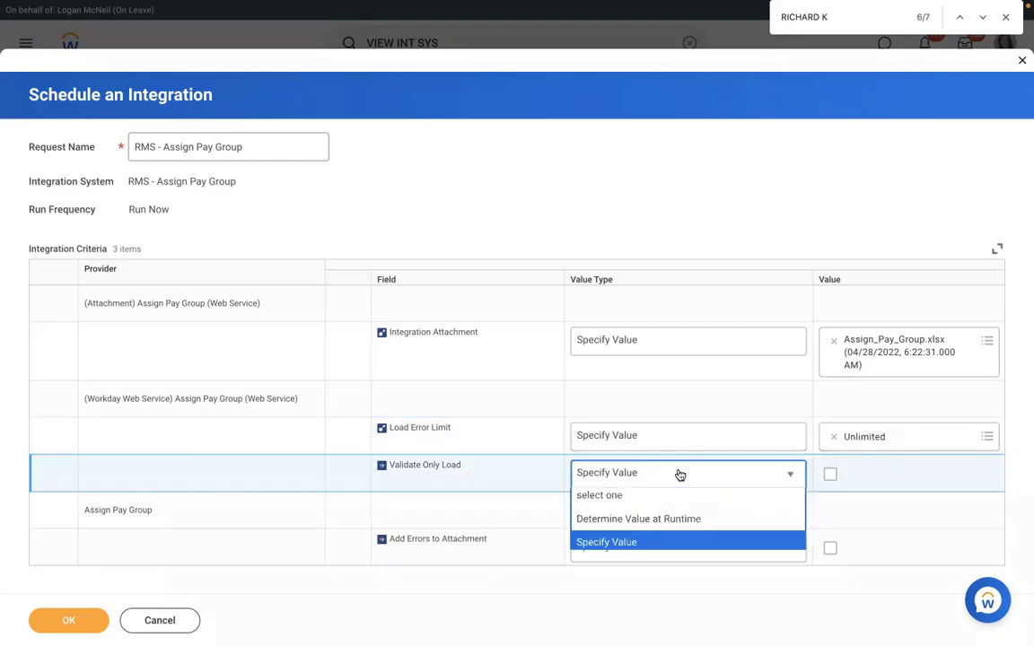
{"action": "left_click", "coordinate": [830, 474]}
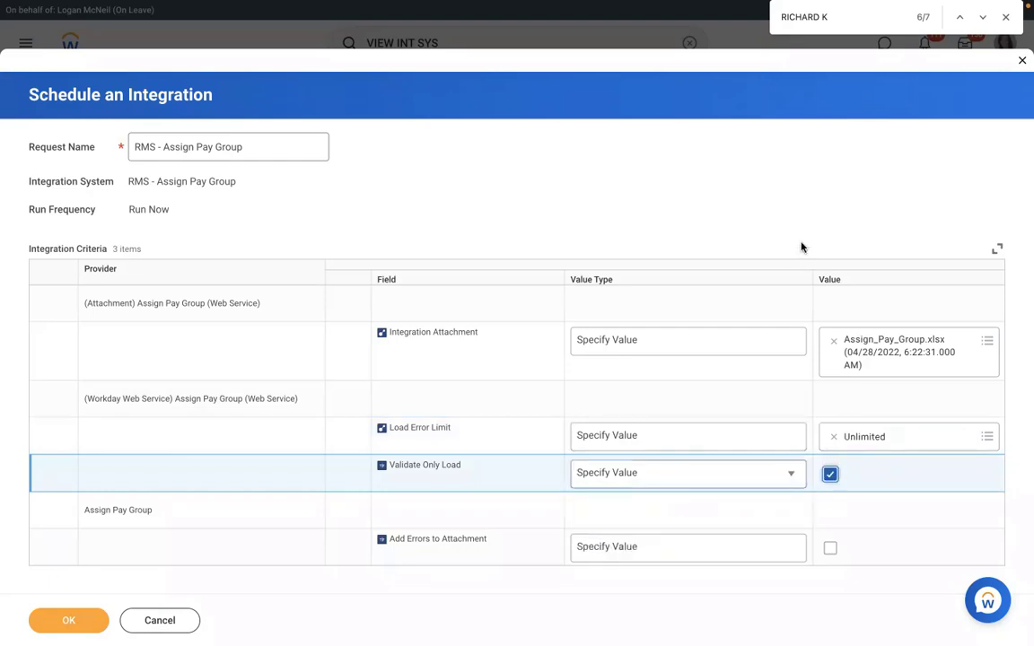
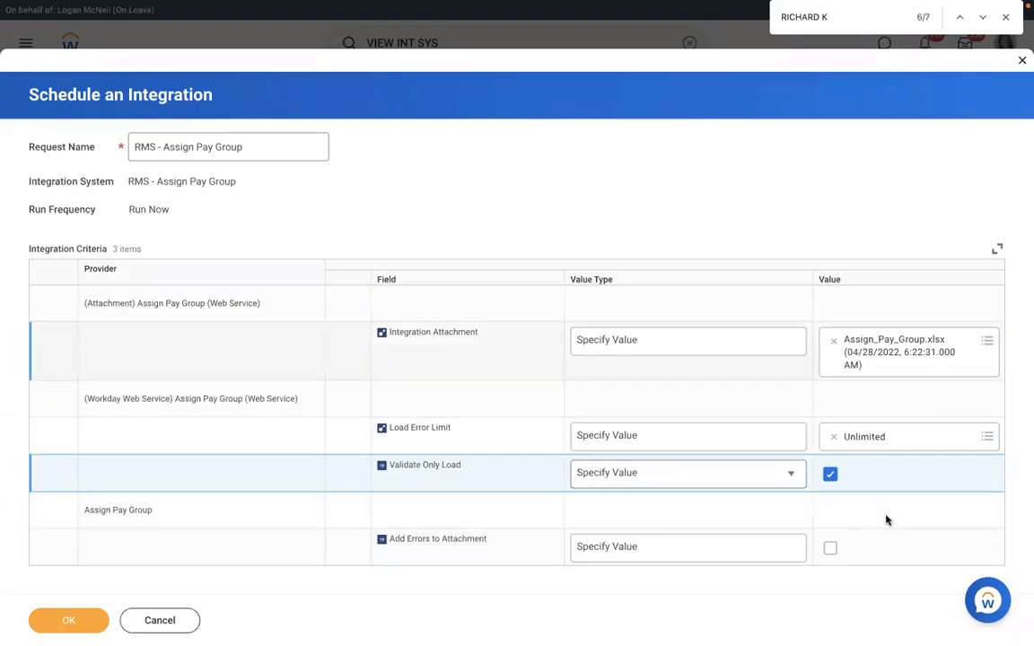
Step: Enable Add Errors to Attachment and submit the validation-only RMS - Assign Pay Group run
{"action": "left_click", "coordinate": [832, 551]}
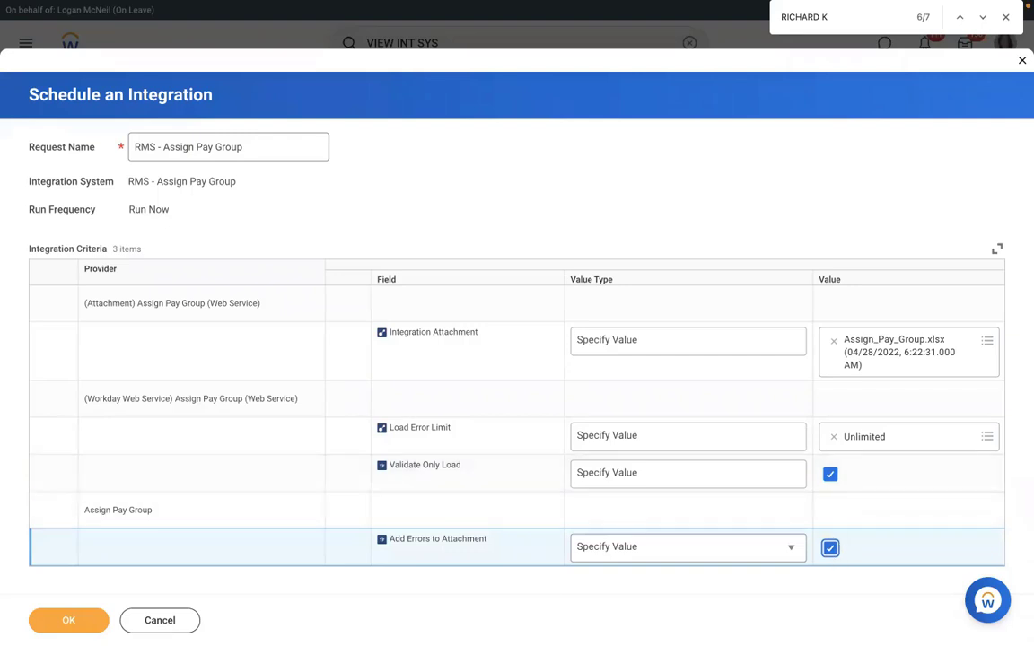
{"action": "left_click", "coordinate": [68, 621]}
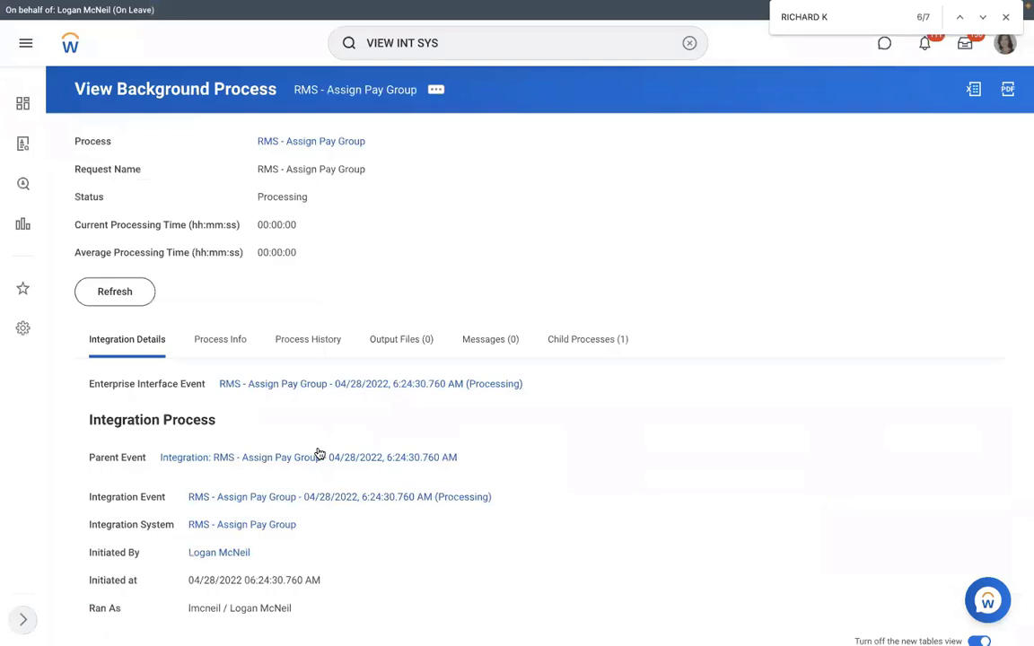
Step: Refresh the background process until the run reports Completed With Errors
{"action": "left_click", "coordinate": [122, 301]}
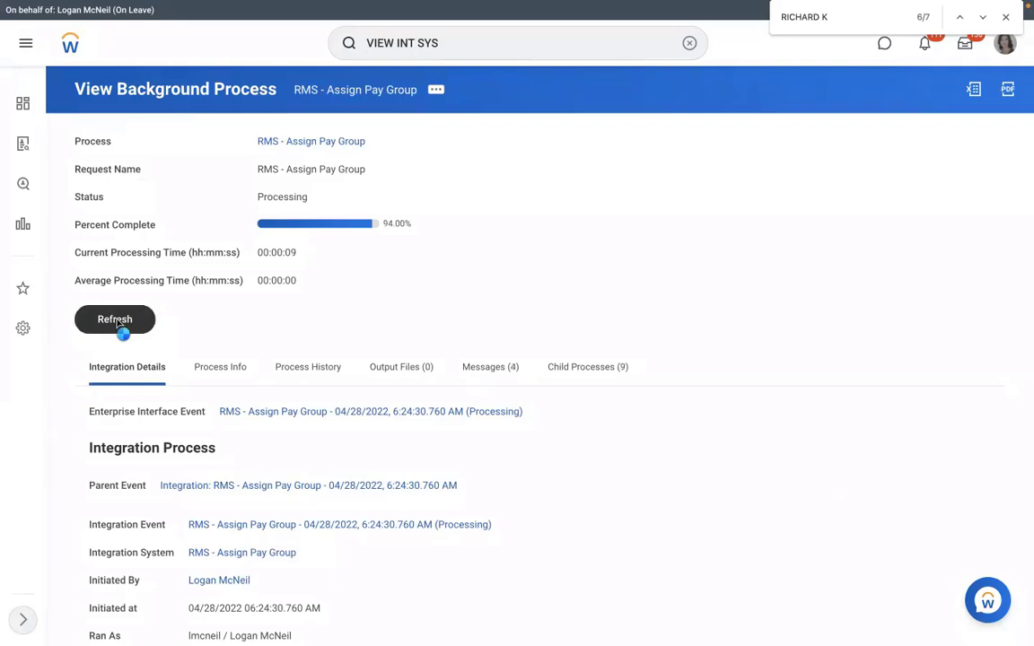
{"action": "left_click", "coordinate": [118, 323]}
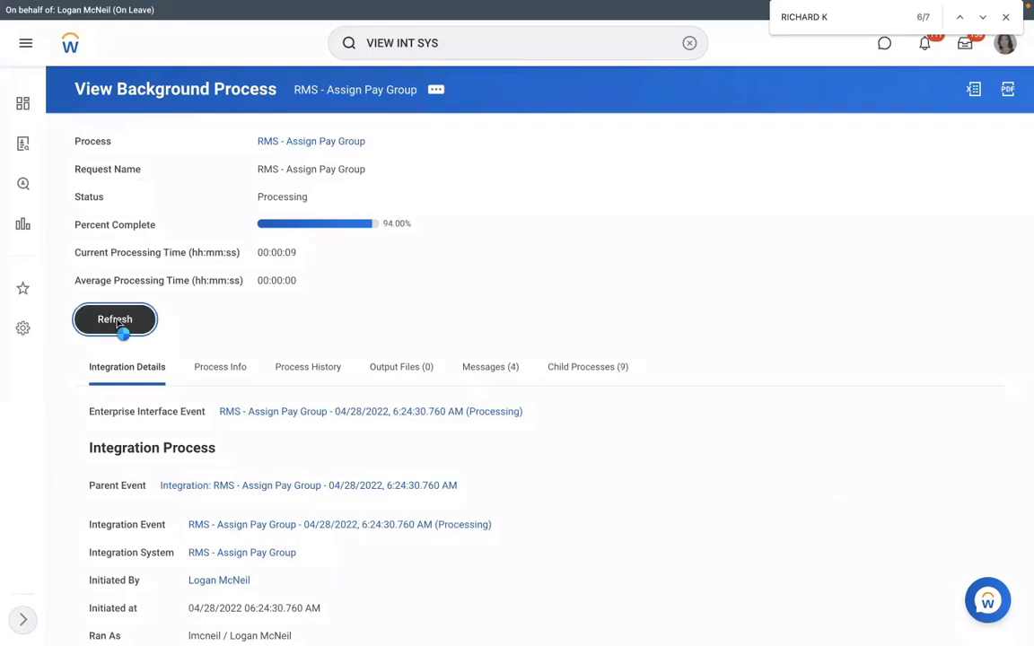
{"action": "left_click", "coordinate": [118, 323]}
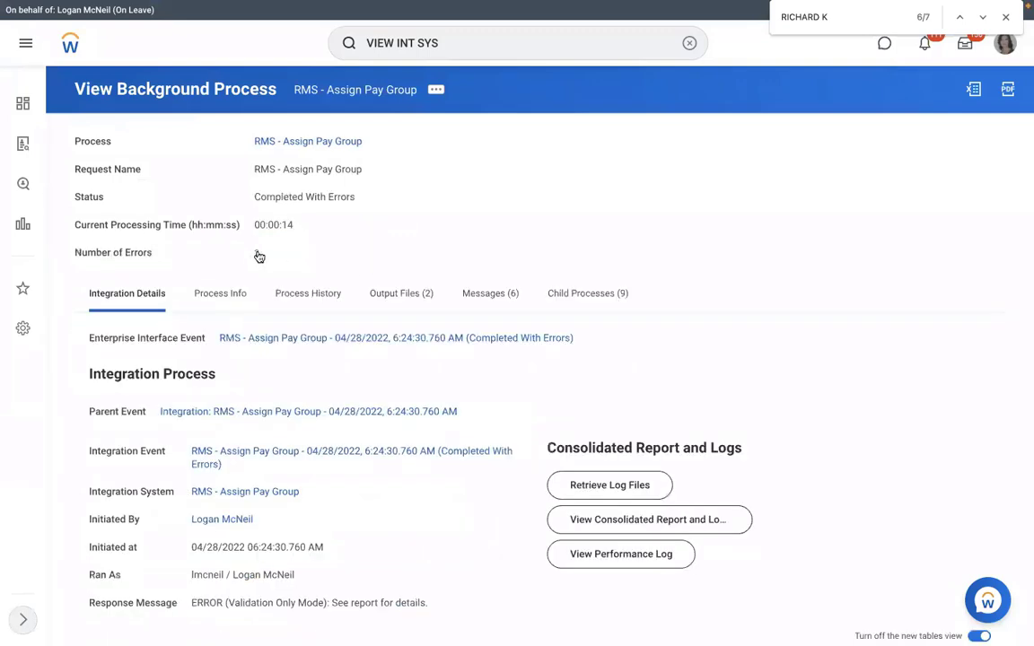
Step: Open FailureReport.html and inspect the invalid 2022/01/05 Event Effective Date format error
{"action": "left_click", "coordinate": [258, 257]}
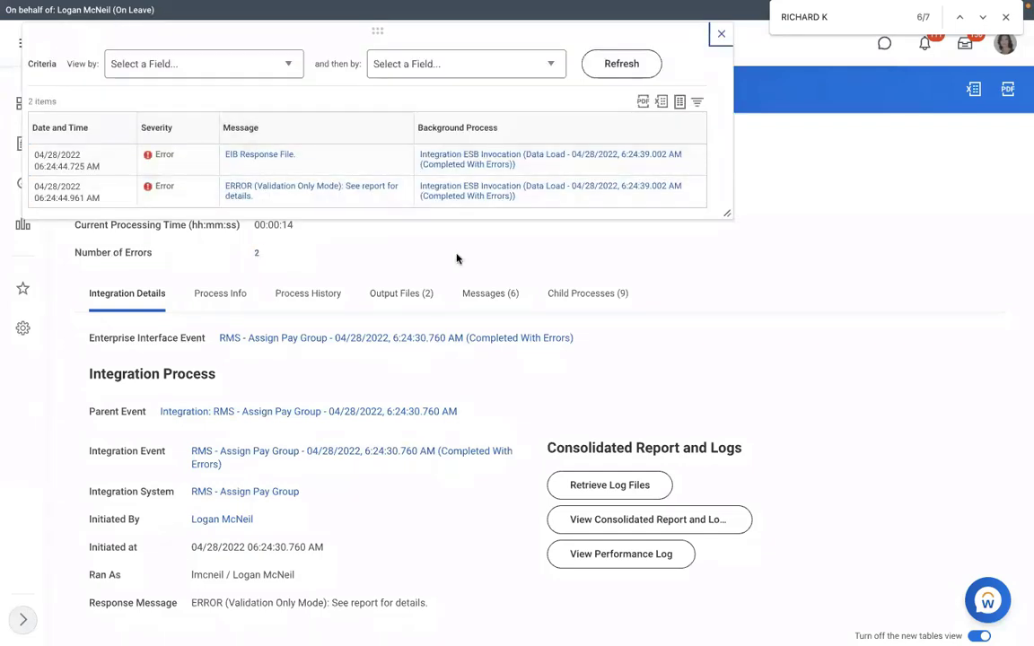
{"action": "left_click", "coordinate": [403, 295]}
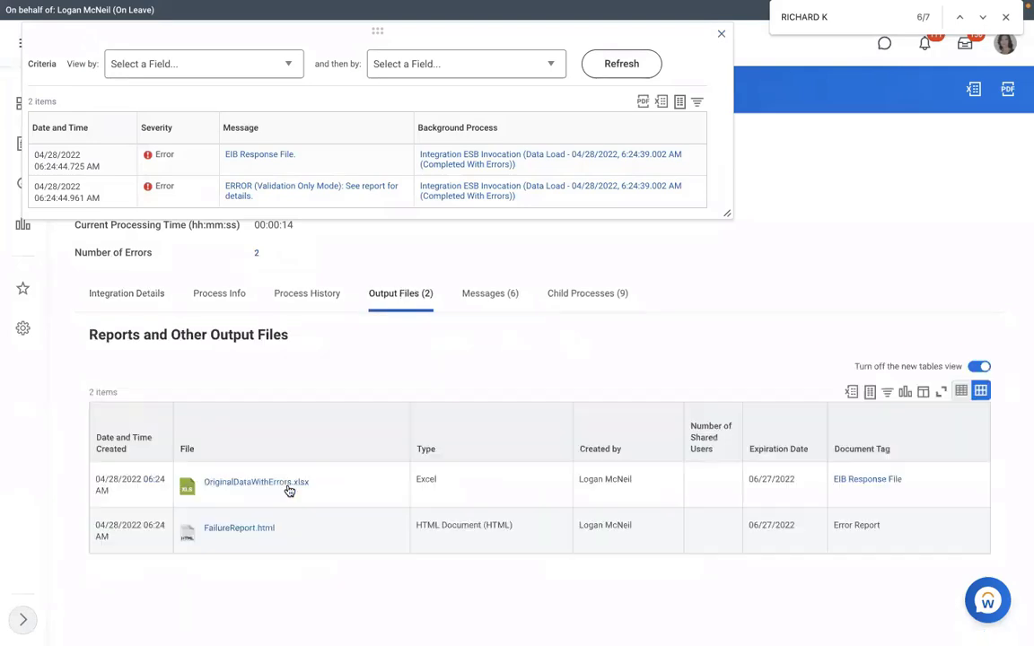
{"action": "left_click", "coordinate": [238, 529]}
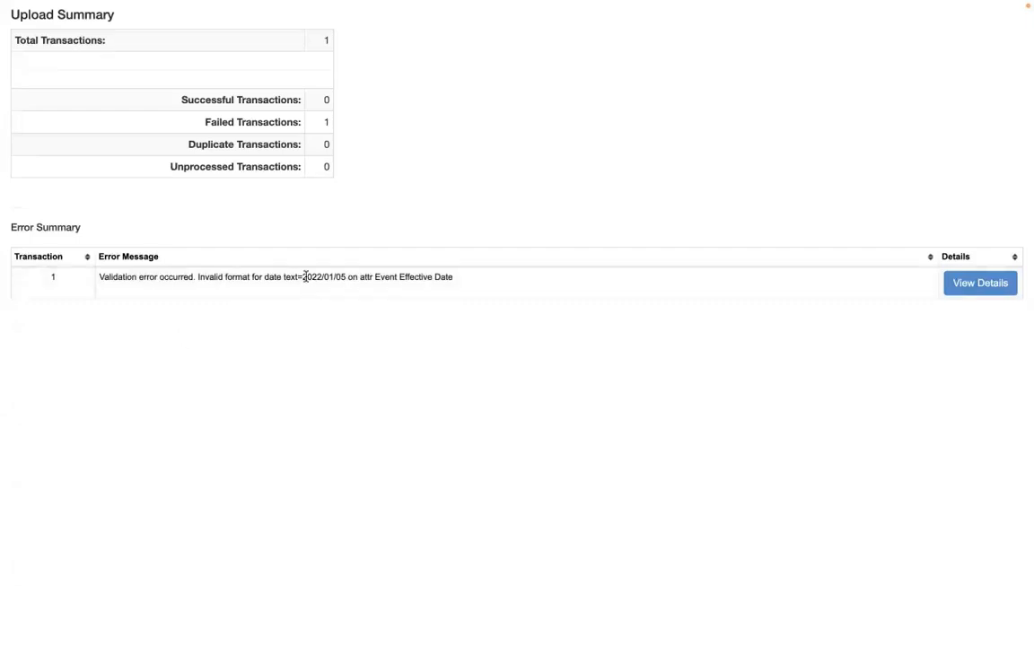
{"action": "left_click_drag", "start_coordinate": [304, 276], "coordinate": [358, 281]}
{"action": "left_click_drag", "start_coordinate": [219, 277], "coordinate": [355, 288]}
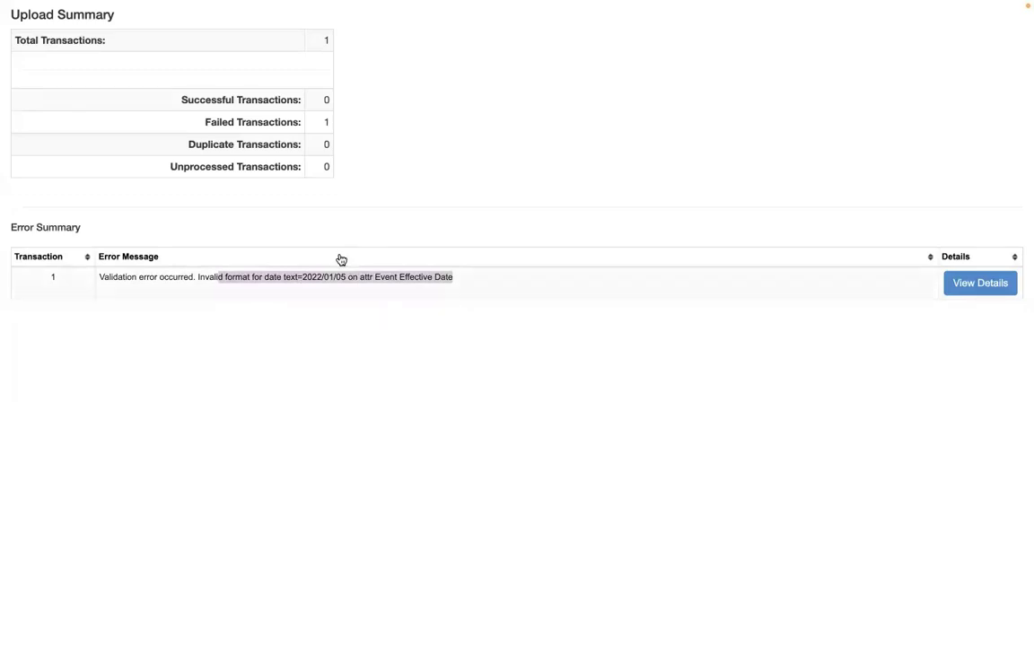
{"action": "scroll", "coordinate": [341, 260], "scroll_direction": "left", "scroll_amount": 3}
Step: Close the errors list and relaunch RMS - Assign Pay Group via Integration > Launch / Schedule
{"action": "left_click", "coordinate": [320, 42]}
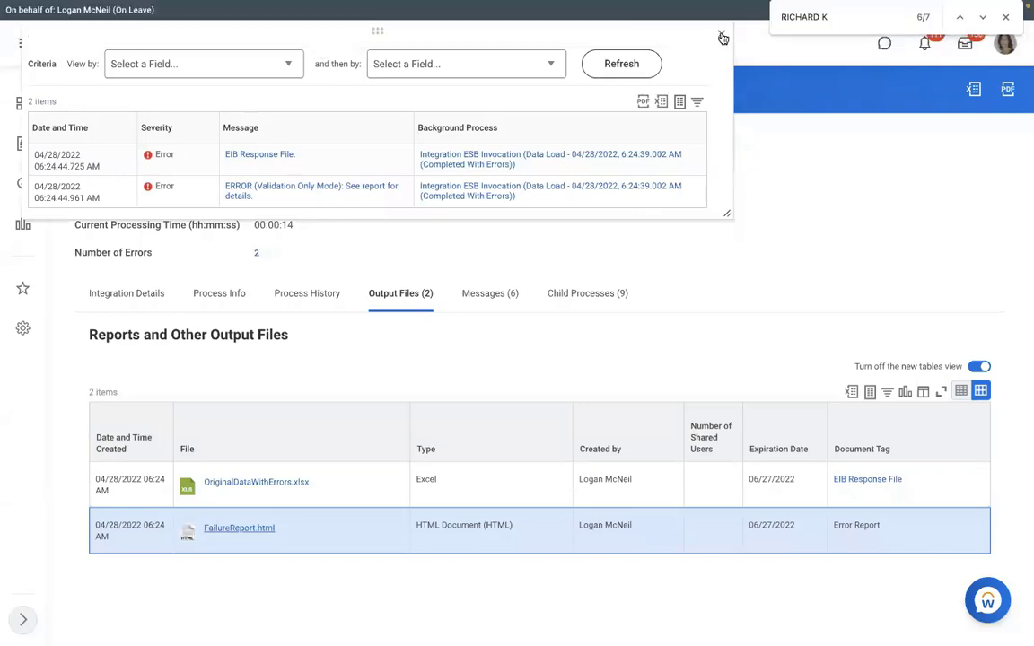
{"action": "left_click", "coordinate": [723, 38]}
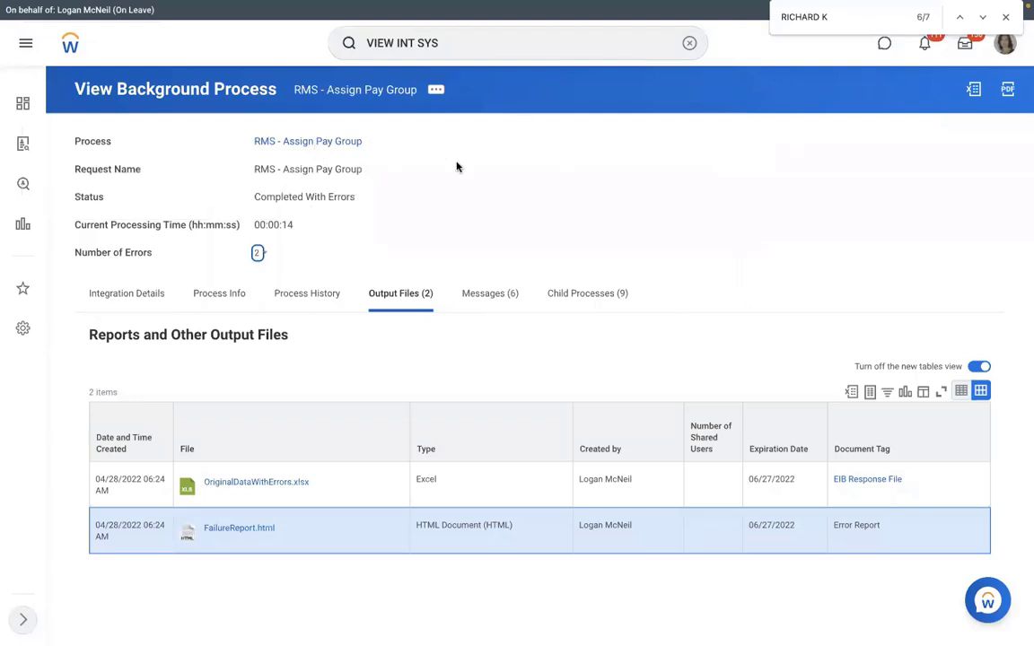
{"action": "left_click", "coordinate": [126, 291]}
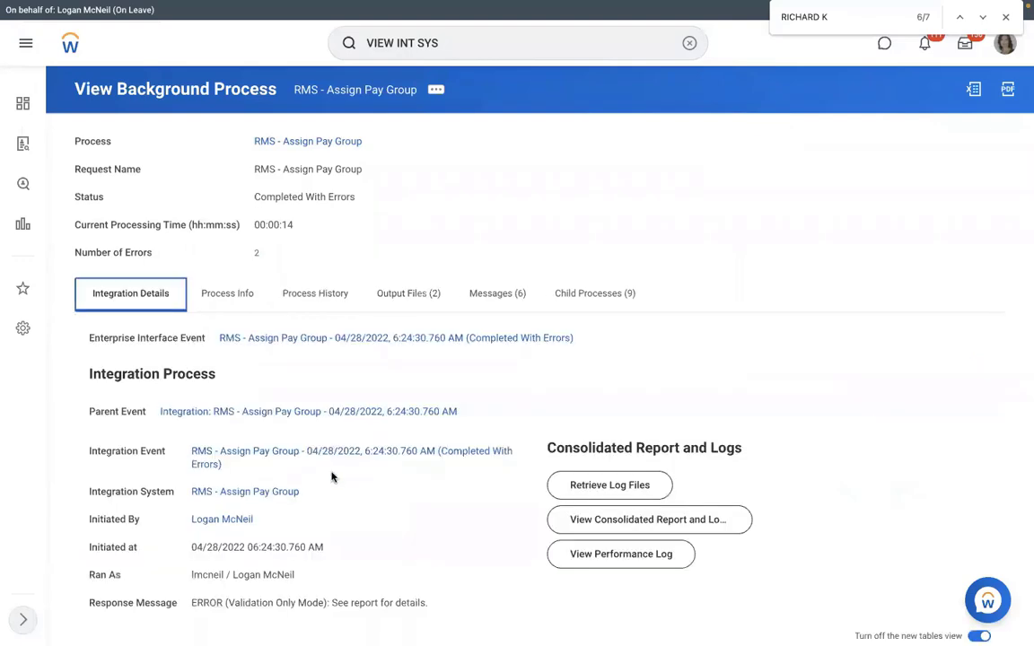
{"action": "left_click", "coordinate": [310, 492]}
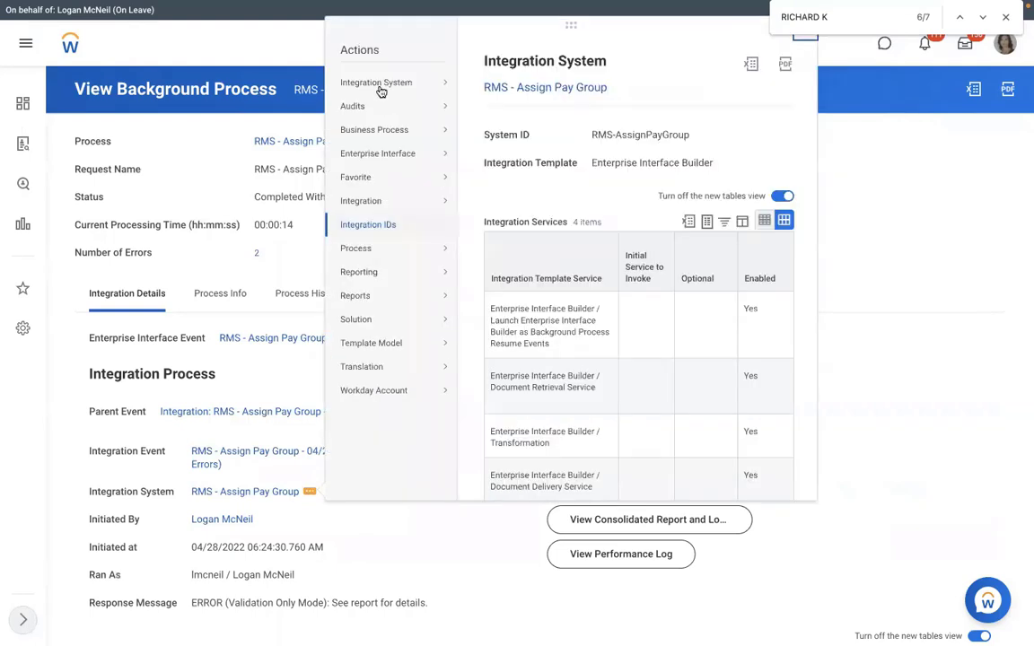
{"action": "mouse_move", "coordinate": [372, 201]}
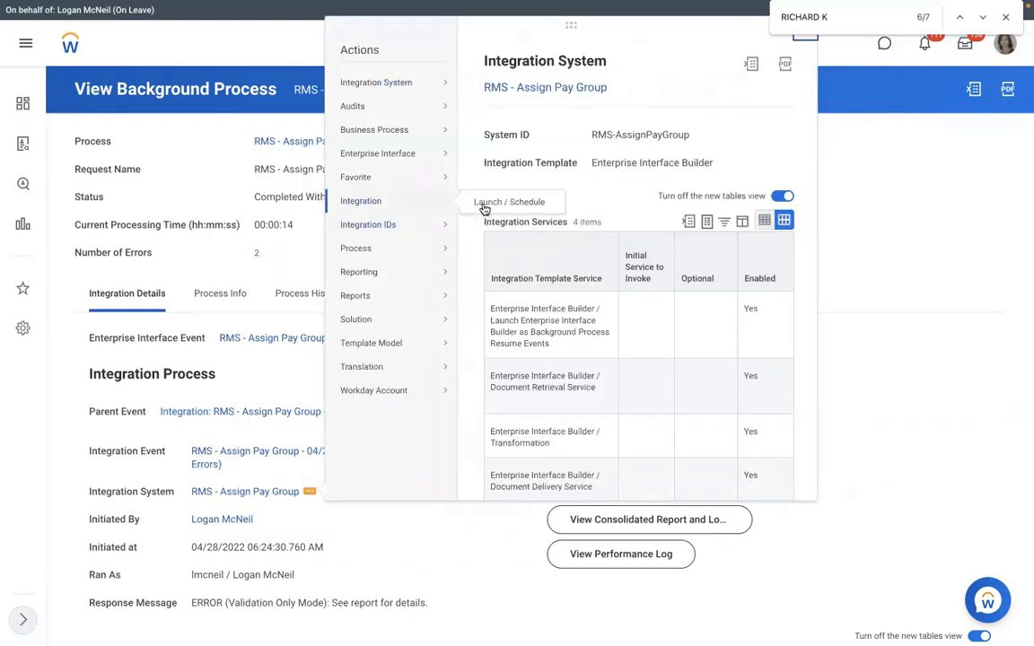
{"action": "left_click", "coordinate": [485, 205]}
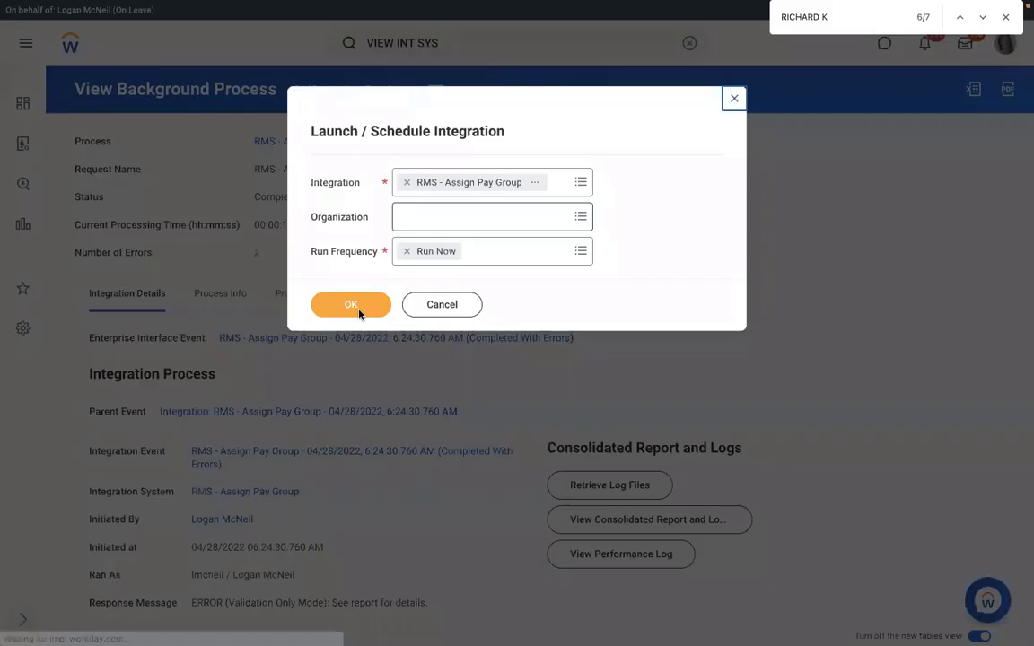
{"action": "left_click", "coordinate": [349, 308]}
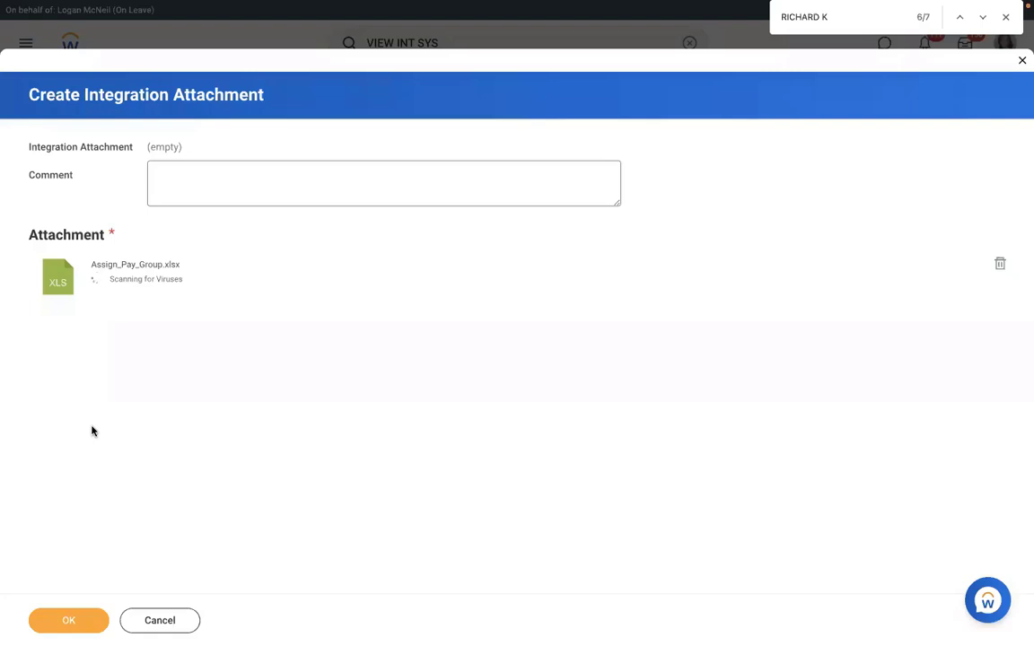
Step: Accept the corrected Assign_Pay_Group.xlsx, enable Validate Only Load, and submit the run
{"action": "left_click", "coordinate": [59, 621]}
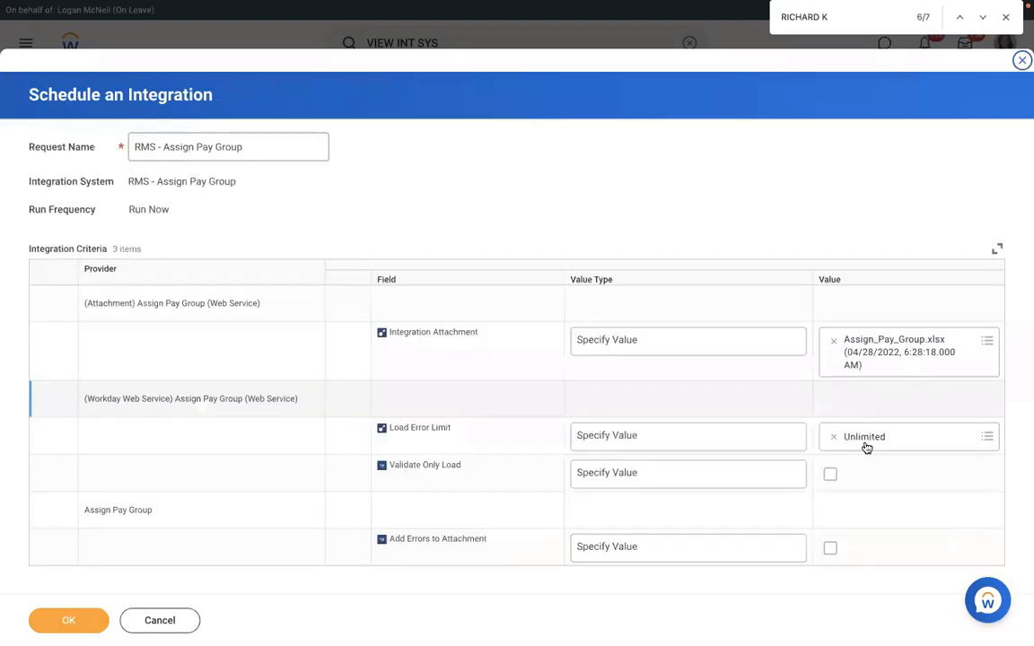
{"action": "left_click", "coordinate": [830, 473]}
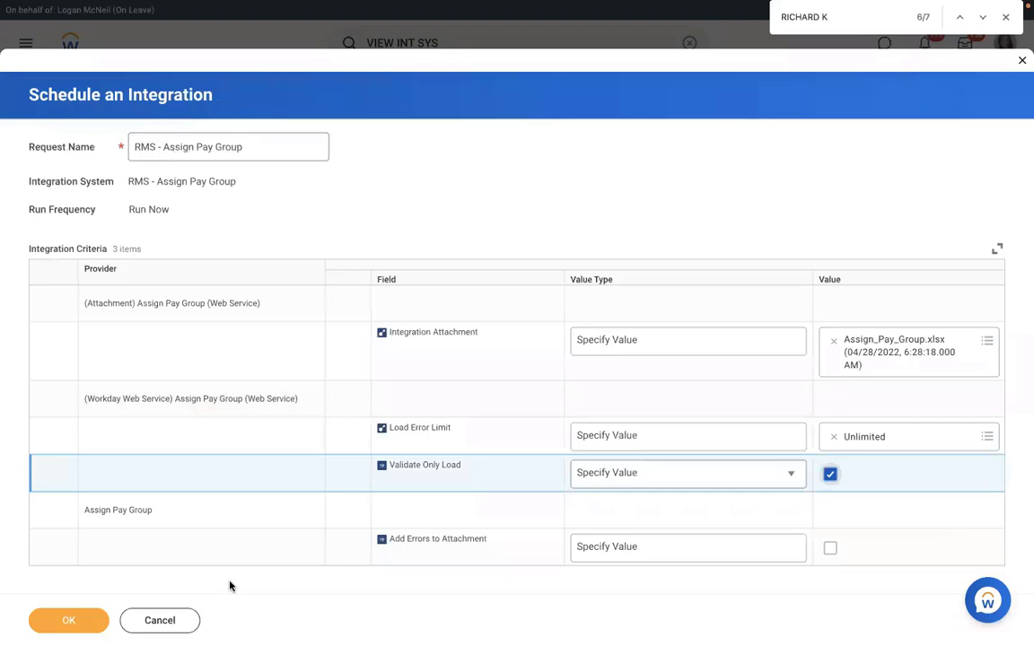
{"action": "left_click", "coordinate": [70, 622]}
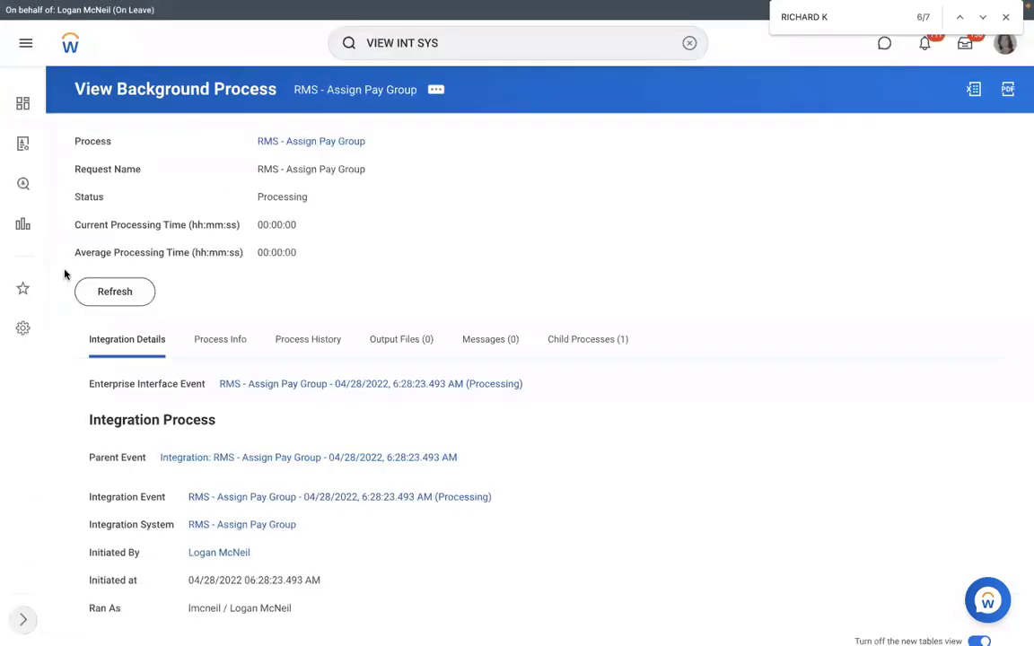
Step: Refresh until the new run completes with 1 error, then open its errors and output files
{"action": "left_click", "coordinate": [95, 296]}
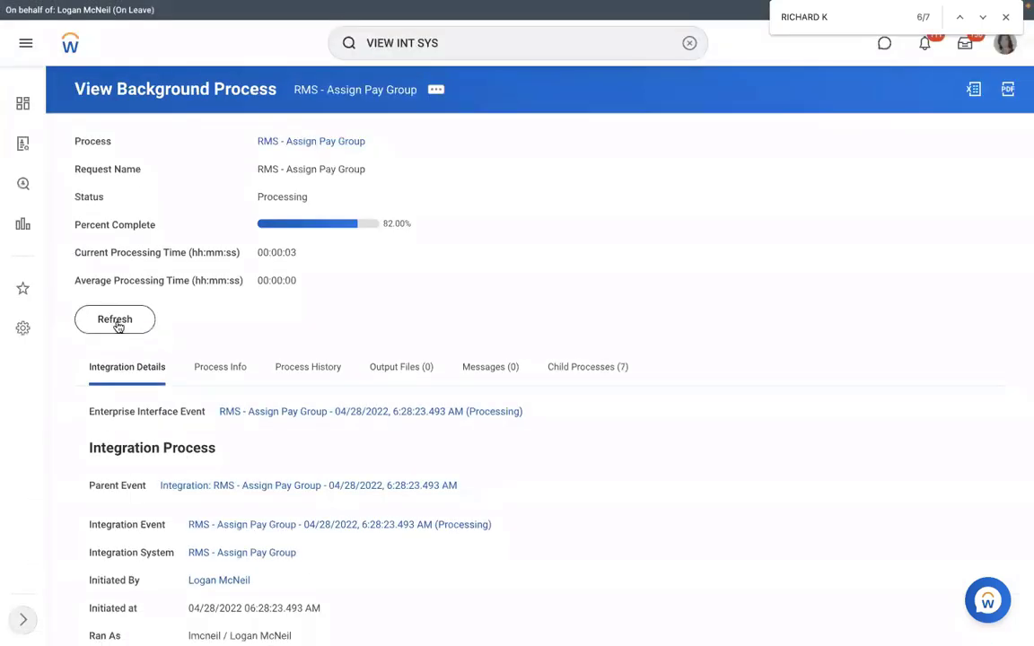
{"action": "left_click", "coordinate": [116, 324]}
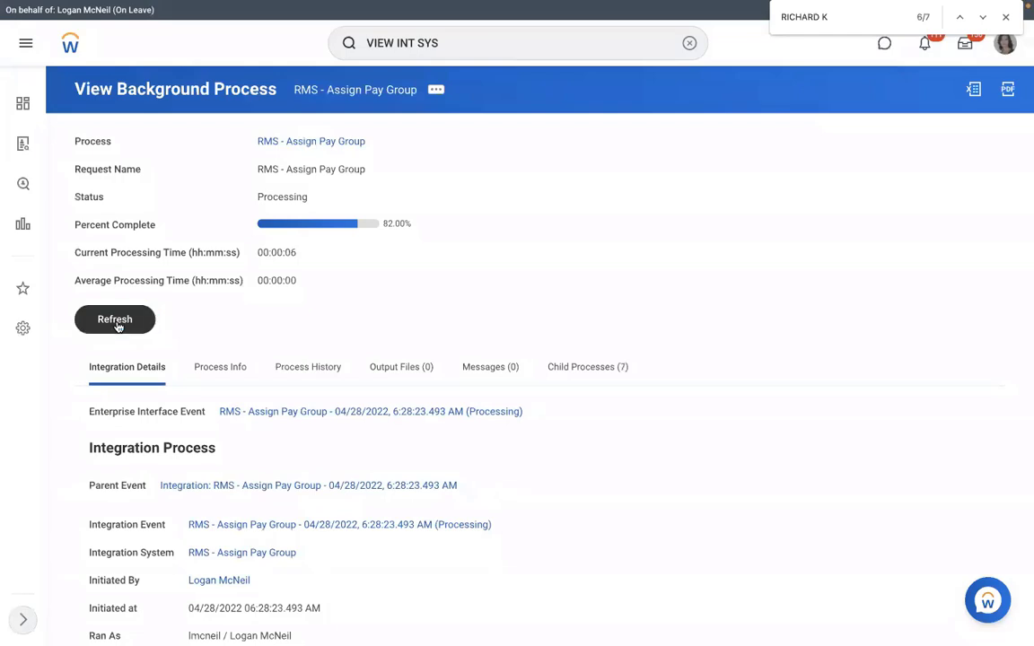
{"action": "left_click", "coordinate": [118, 324]}
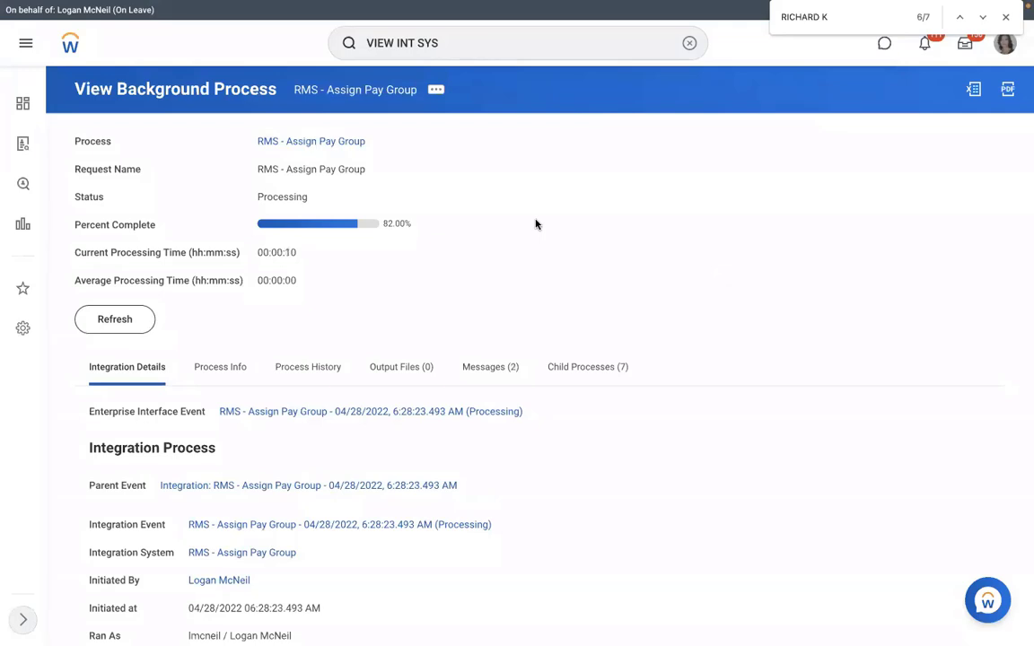
{"action": "left_click", "coordinate": [127, 317]}
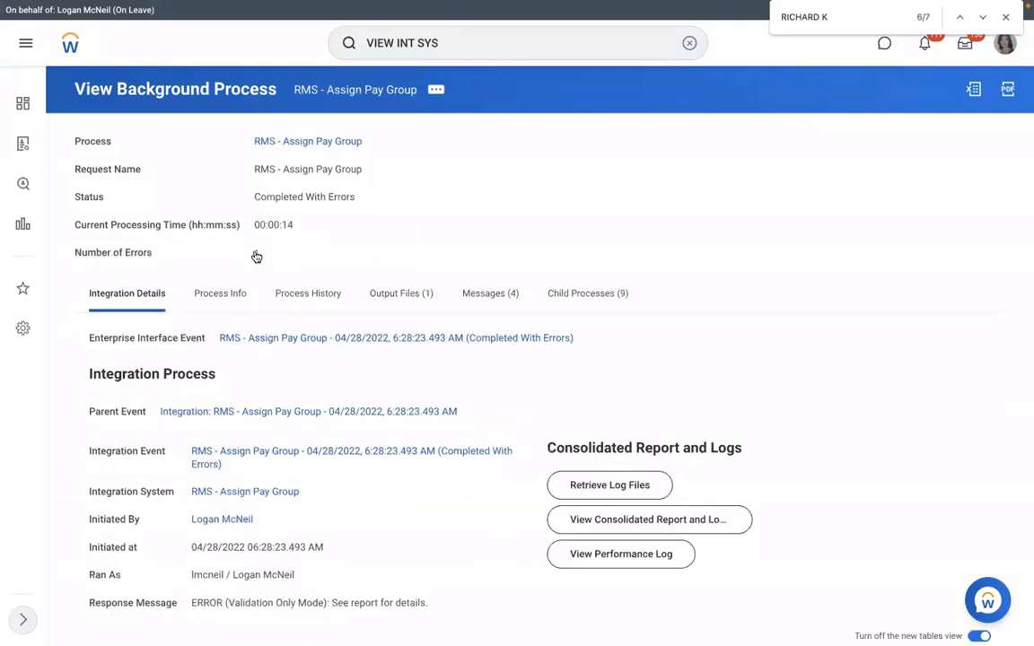
{"action": "left_click", "coordinate": [256, 254]}
{"action": "left_click", "coordinate": [401, 292]}
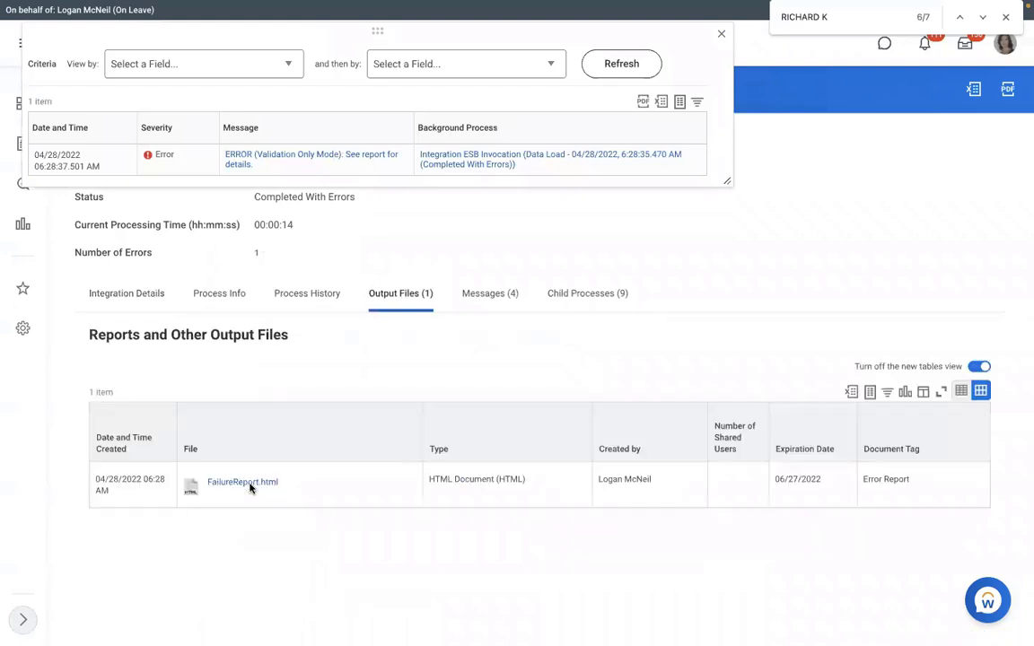
{"action": "left_click", "coordinate": [252, 485]}
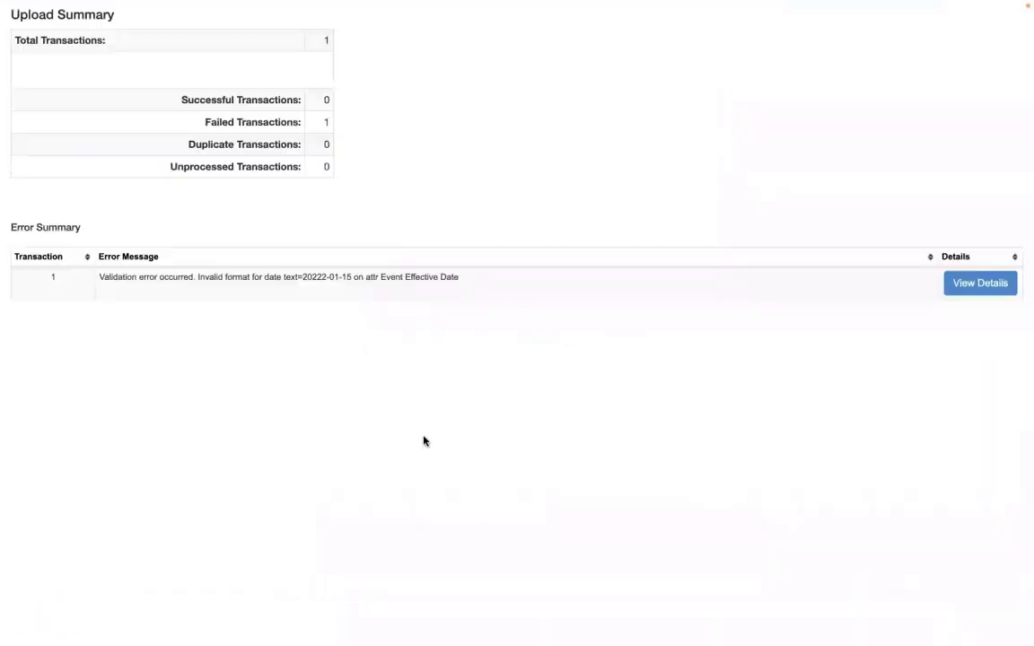
{"action": "left_click_drag", "start_coordinate": [275, 277], "coordinate": [466, 277]}
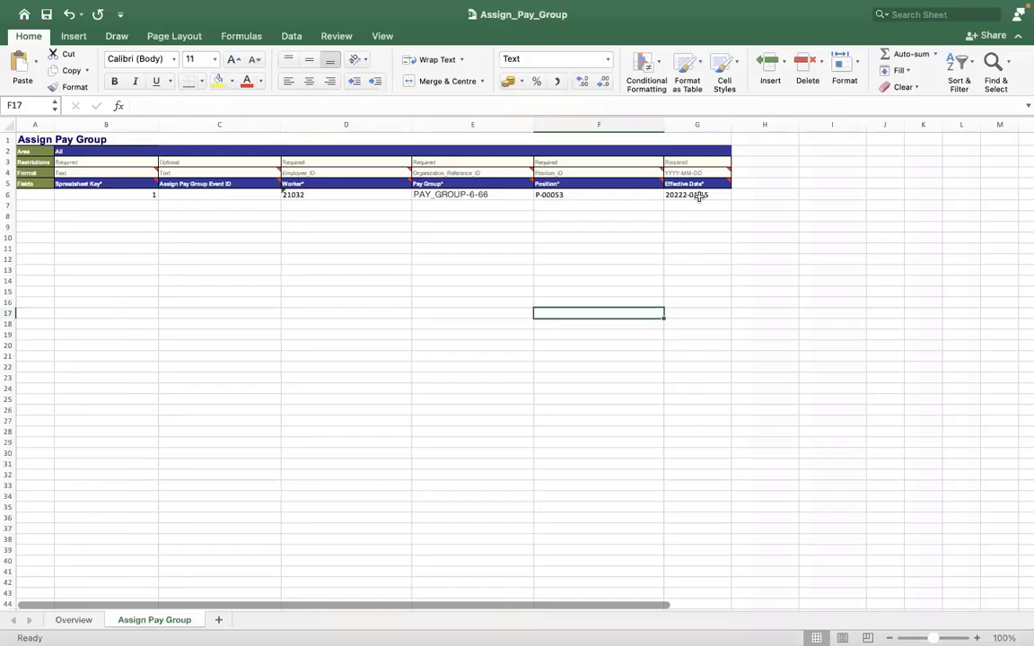
Step: Inspect the Effective Date in G6 and its number format in Format Cells
{"action": "left_click", "coordinate": [699, 196]}
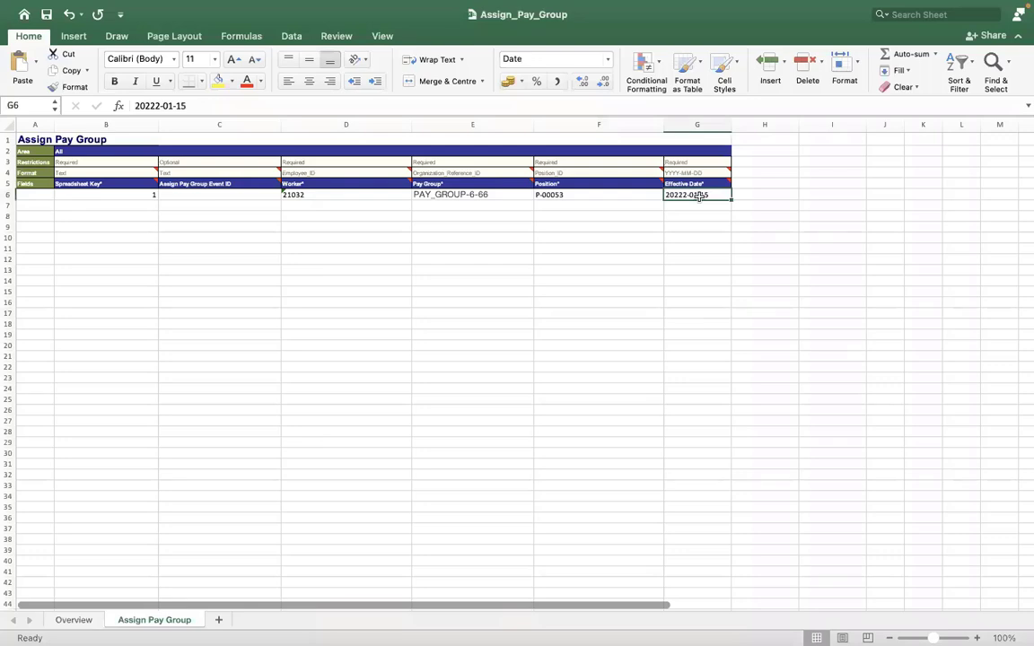
{"action": "left_click", "coordinate": [132, 105]}
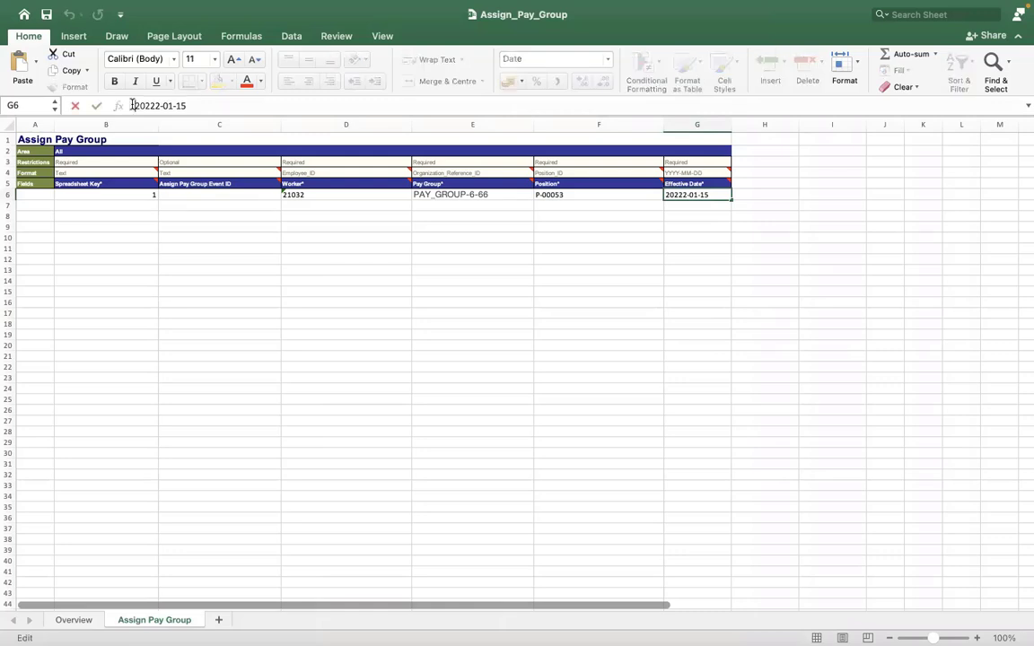
{"action": "left_click", "coordinate": [206, 219]}
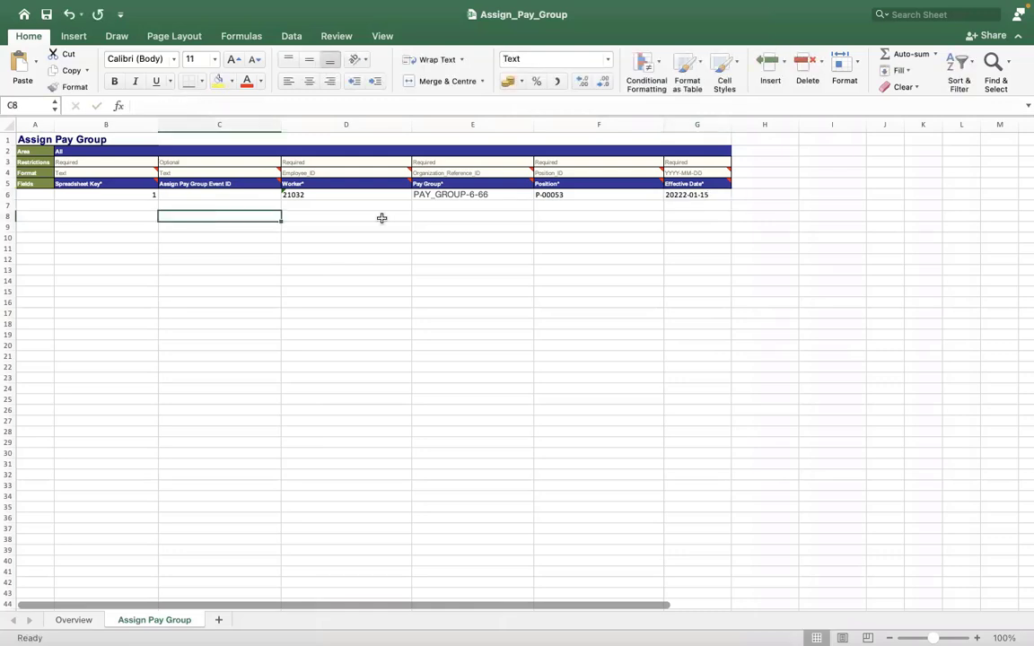
{"action": "left_click", "coordinate": [468, 215]}
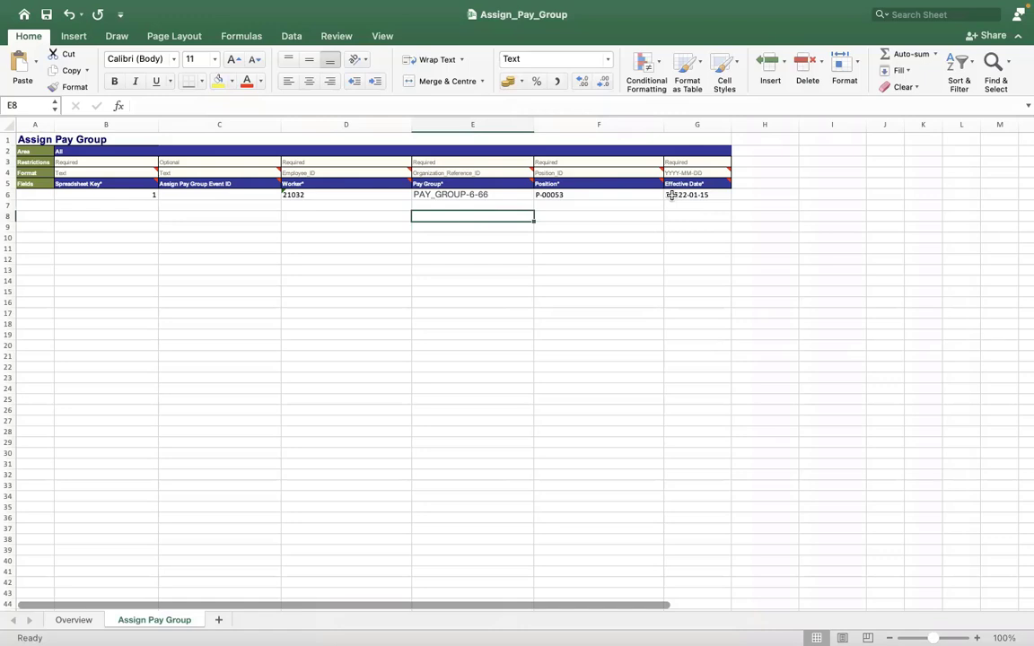
{"action": "left_click", "coordinate": [671, 194]}
{"action": "right_click", "coordinate": [673, 195]}
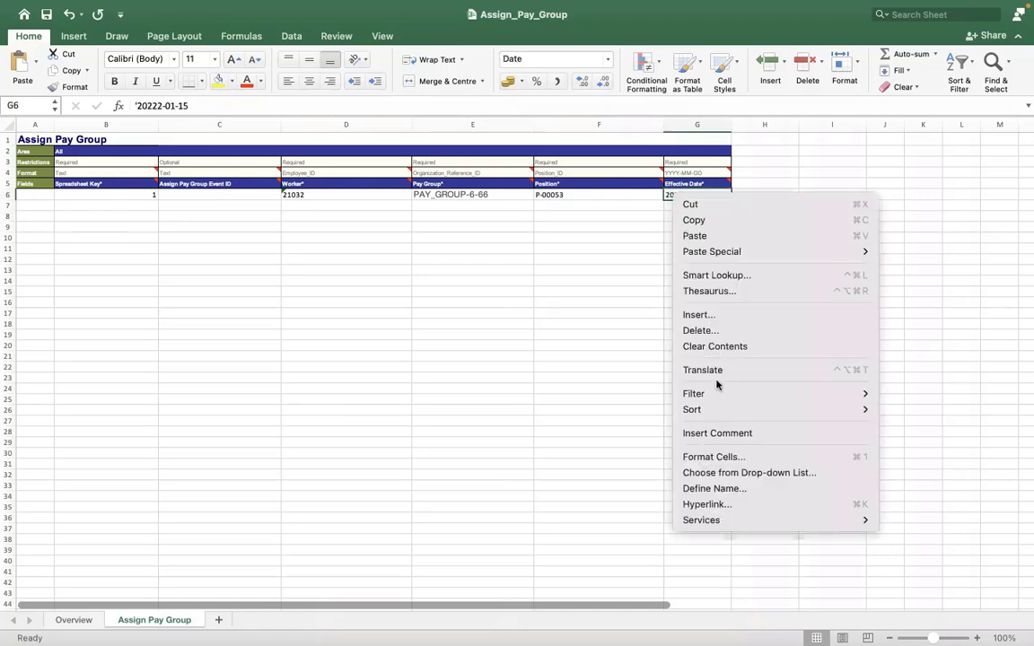
{"action": "left_click", "coordinate": [728, 458]}
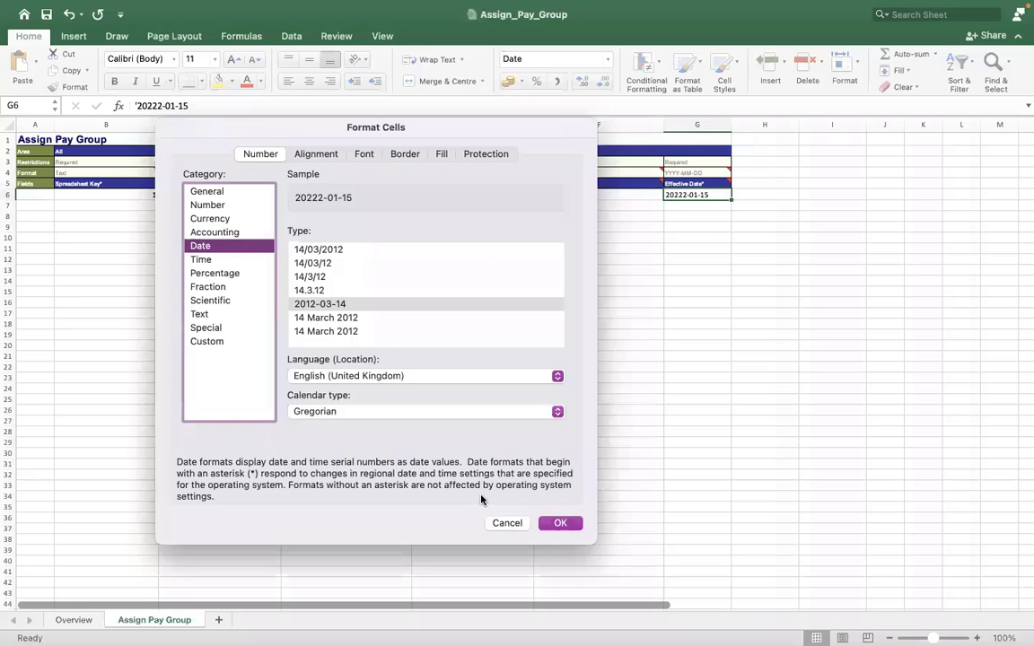
{"action": "left_click", "coordinate": [558, 524]}
{"action": "key", "text": "Left"}
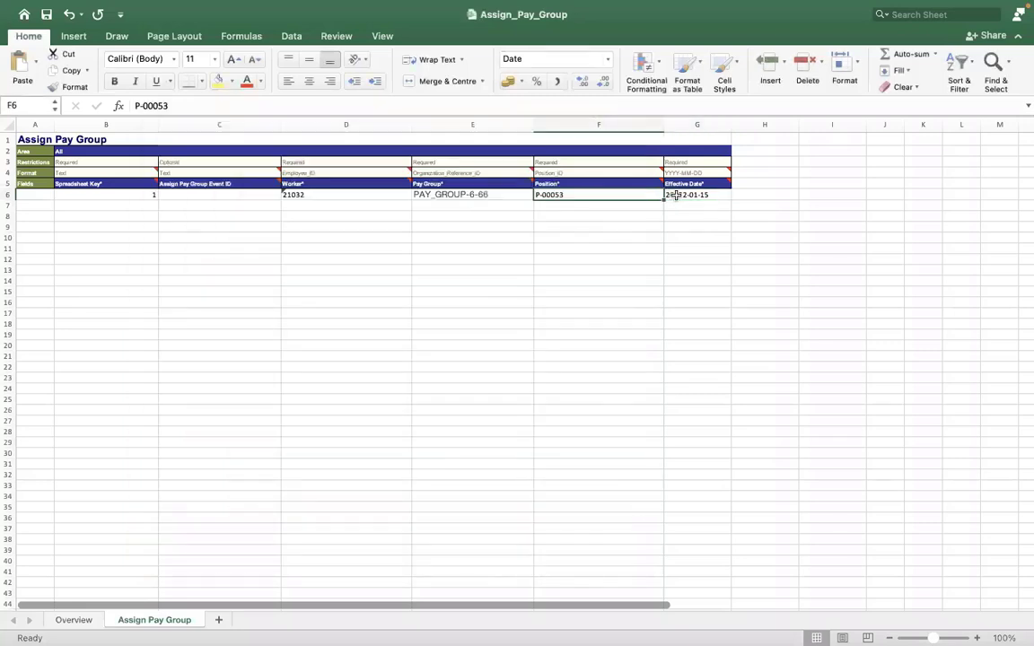
Step: Correct G6's Effective Date from 20222-01-15 to 2022-01-15
{"action": "left_click", "coordinate": [675, 195]}
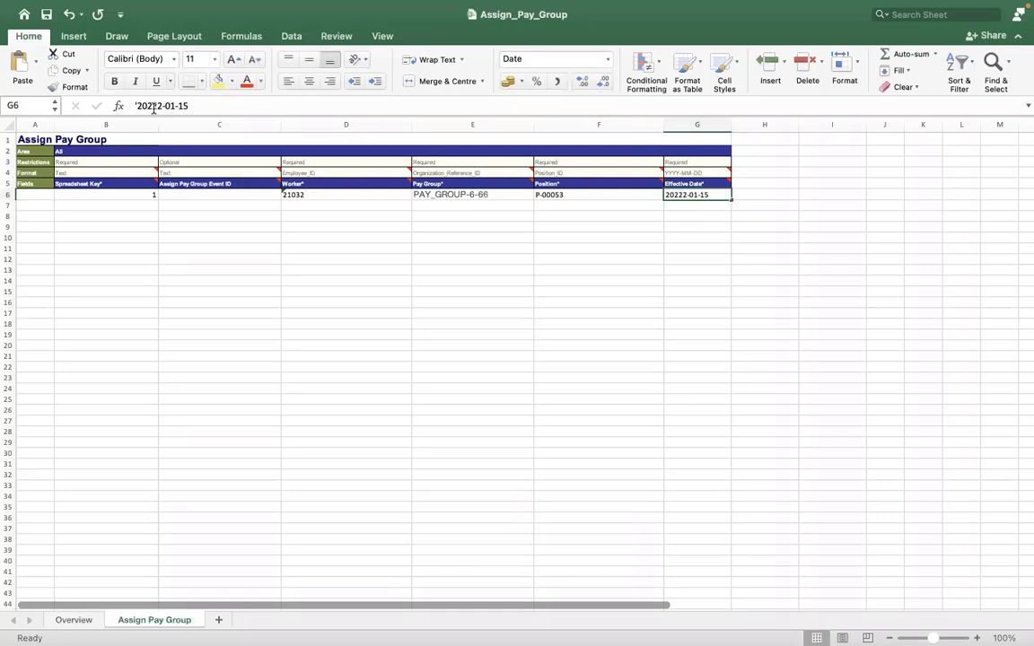
{"action": "left_click", "coordinate": [154, 106]}
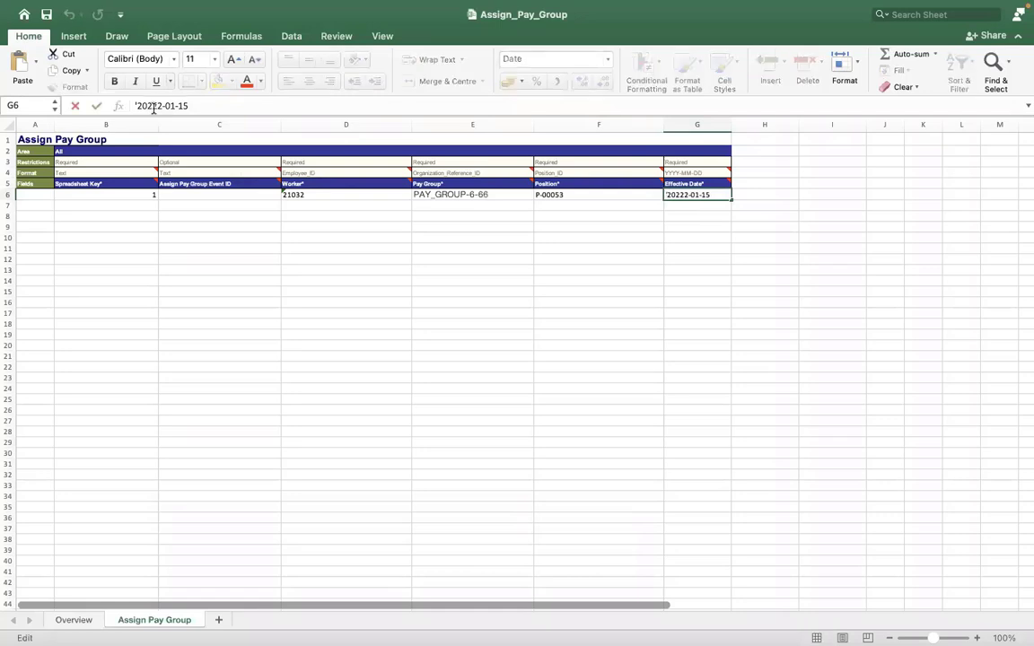
{"action": "key", "text": "BackSpace"}
{"action": "left_click", "coordinate": [222, 250]}
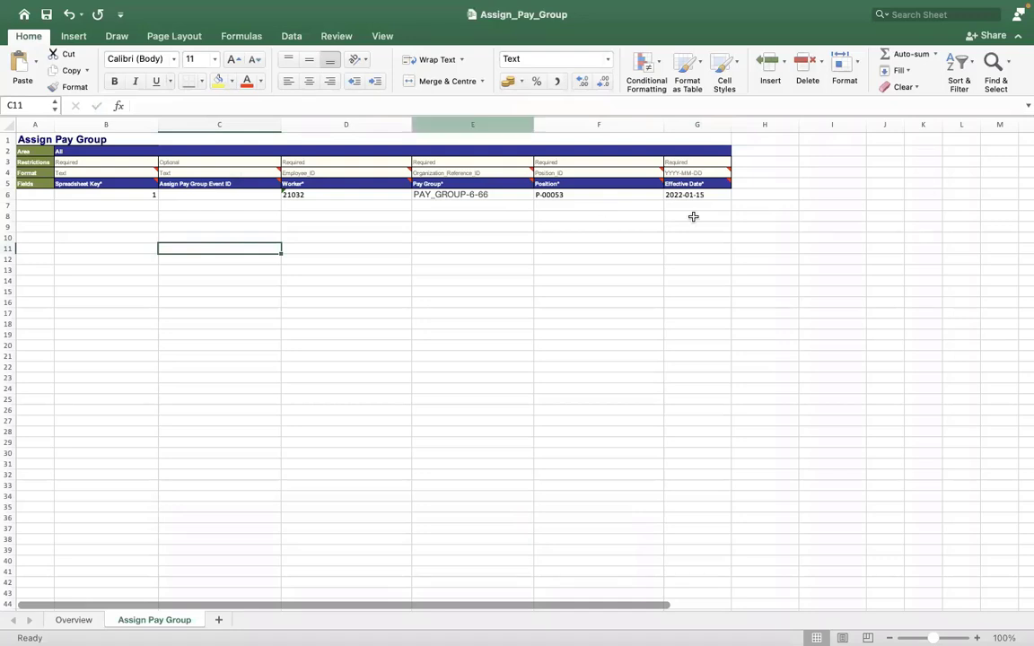
{"action": "left_click", "coordinate": [676, 194]}
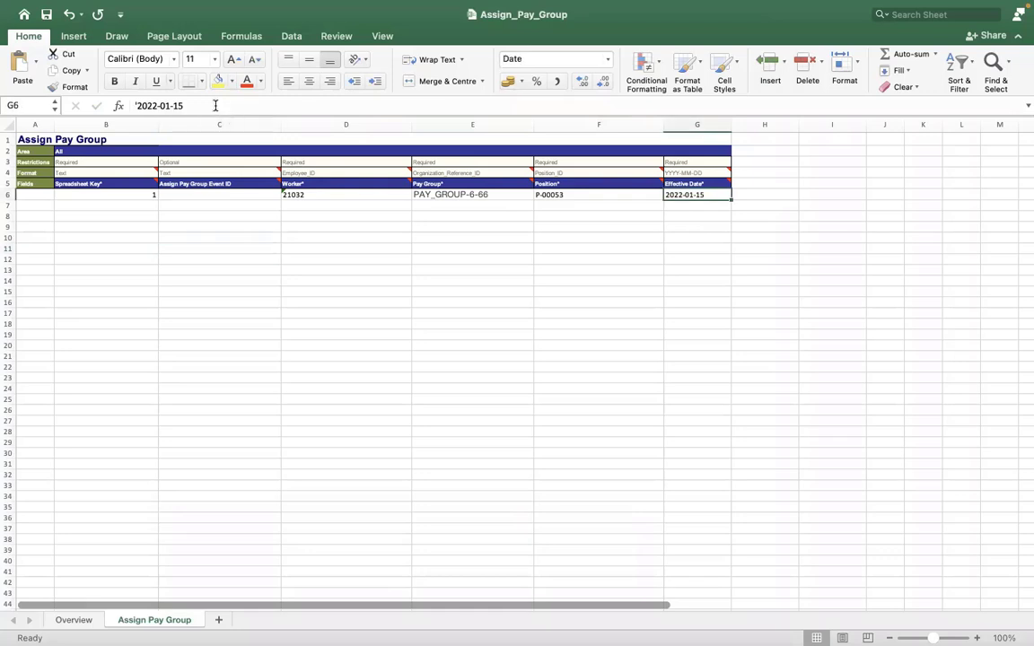
{"action": "left_click", "coordinate": [216, 105]}
{"action": "left_click", "coordinate": [270, 289]}
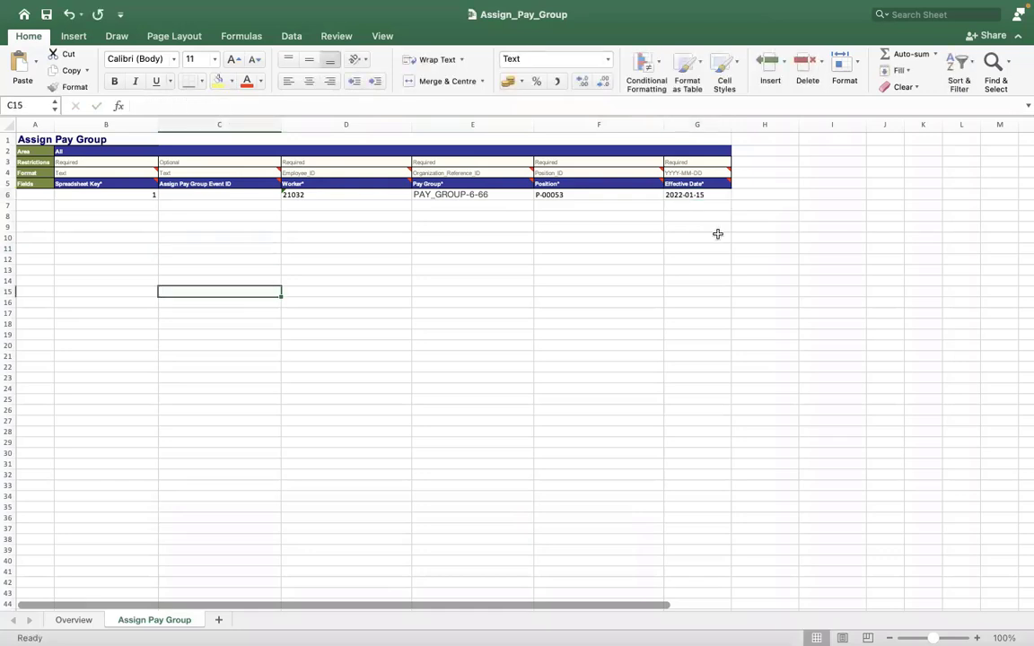
{"action": "left_click", "coordinate": [679, 198]}
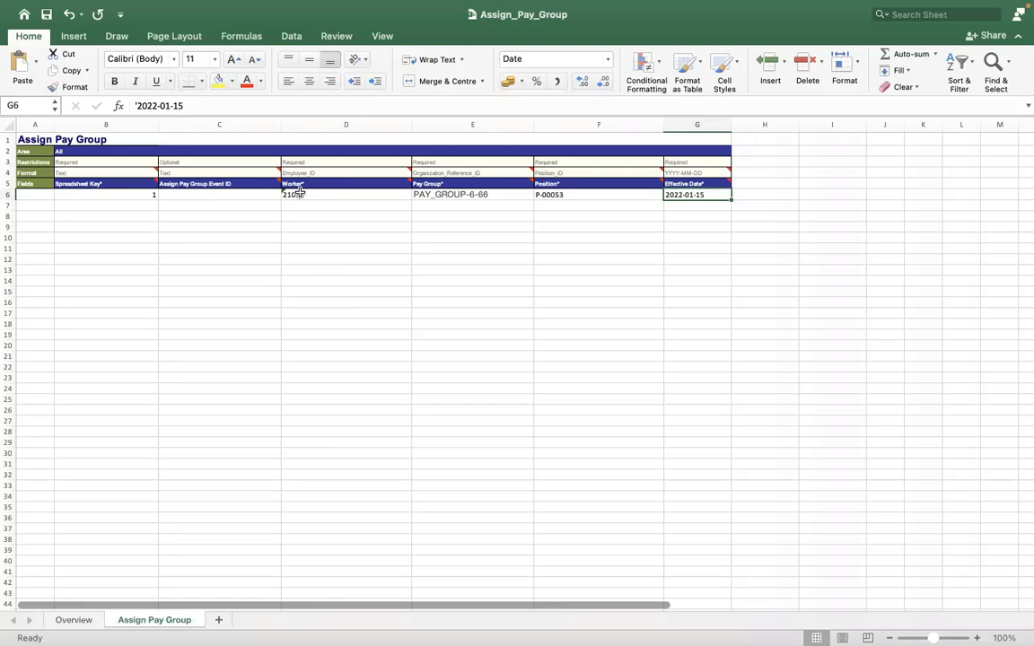
Step: Check the Worker ID in D6 and the Pay Group value beside it
{"action": "left_click", "coordinate": [310, 195]}
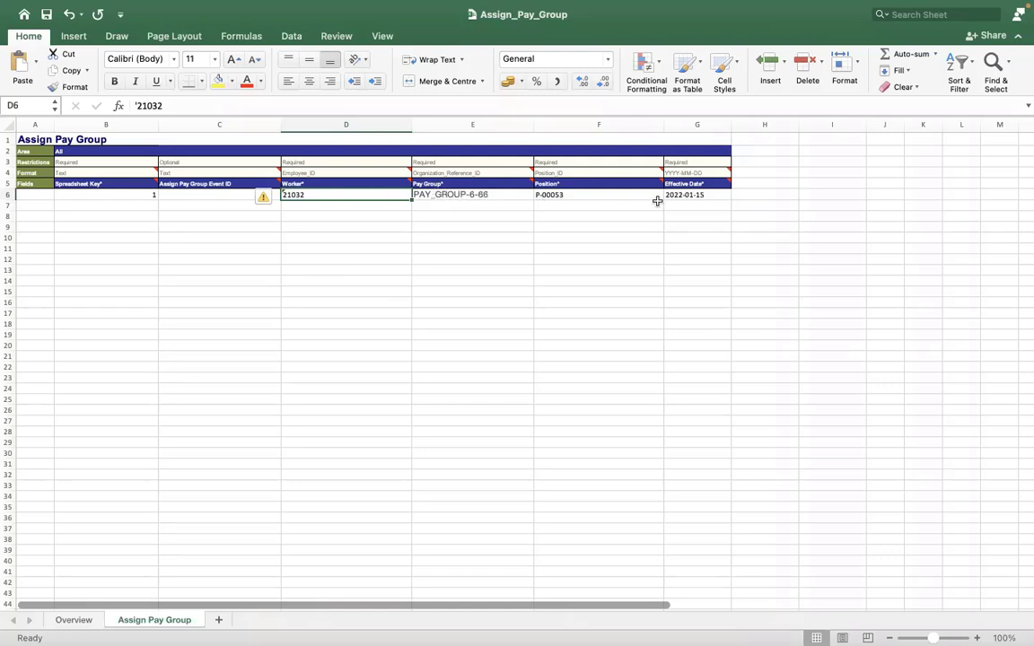
{"action": "key", "text": "Right"}
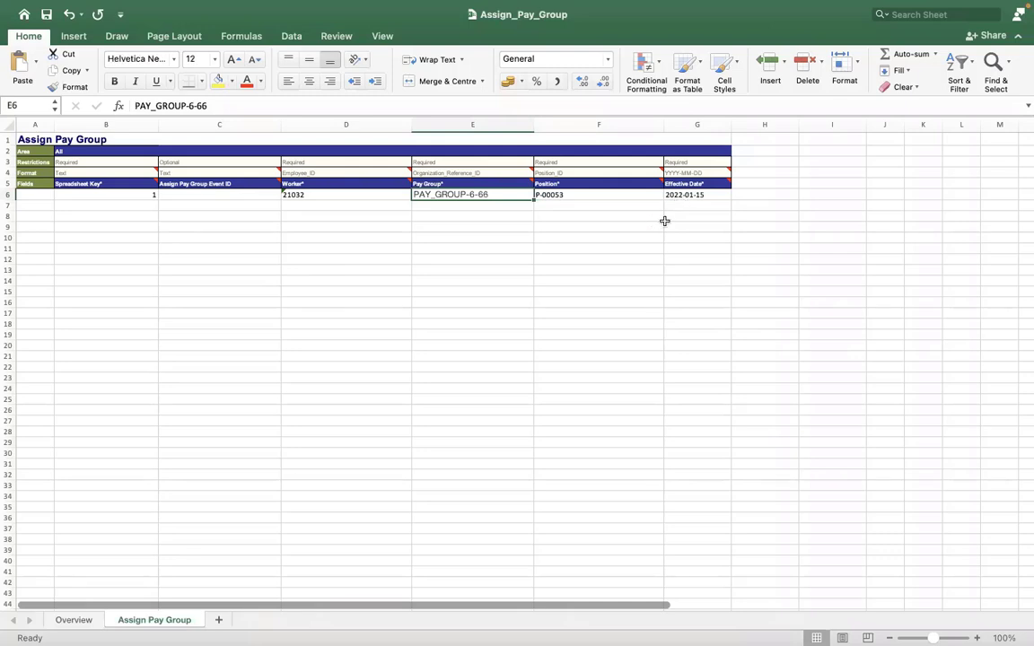
{"action": "left_click", "coordinate": [659, 225]}
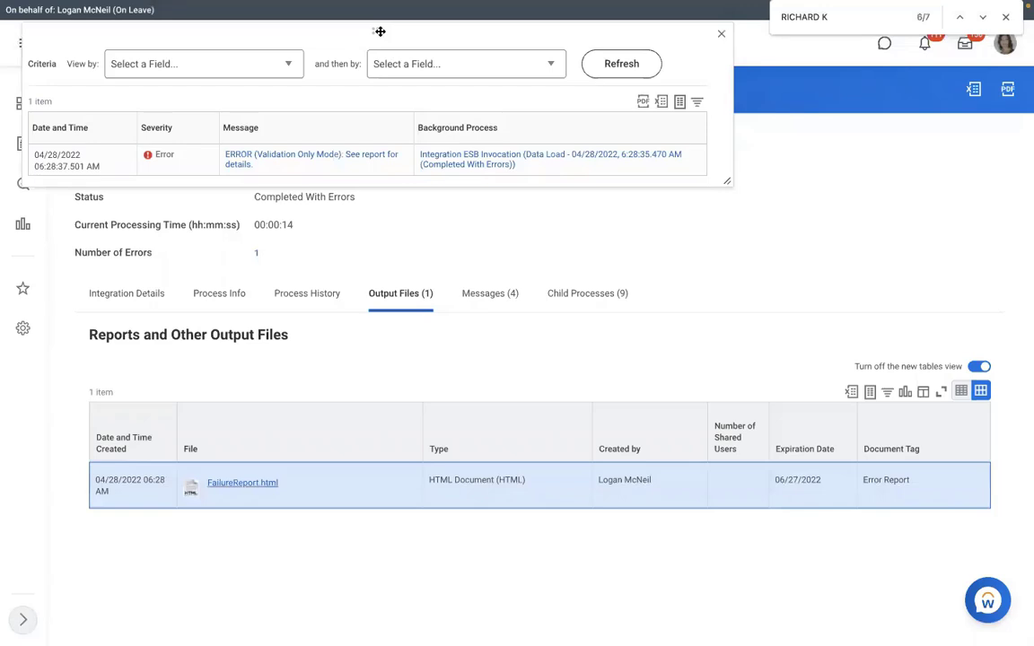
Step: Close the messages popup and open the integration's related actions from Integration Details
{"action": "left_click_drag", "start_coordinate": [379, 31], "coordinate": [466, 149]}
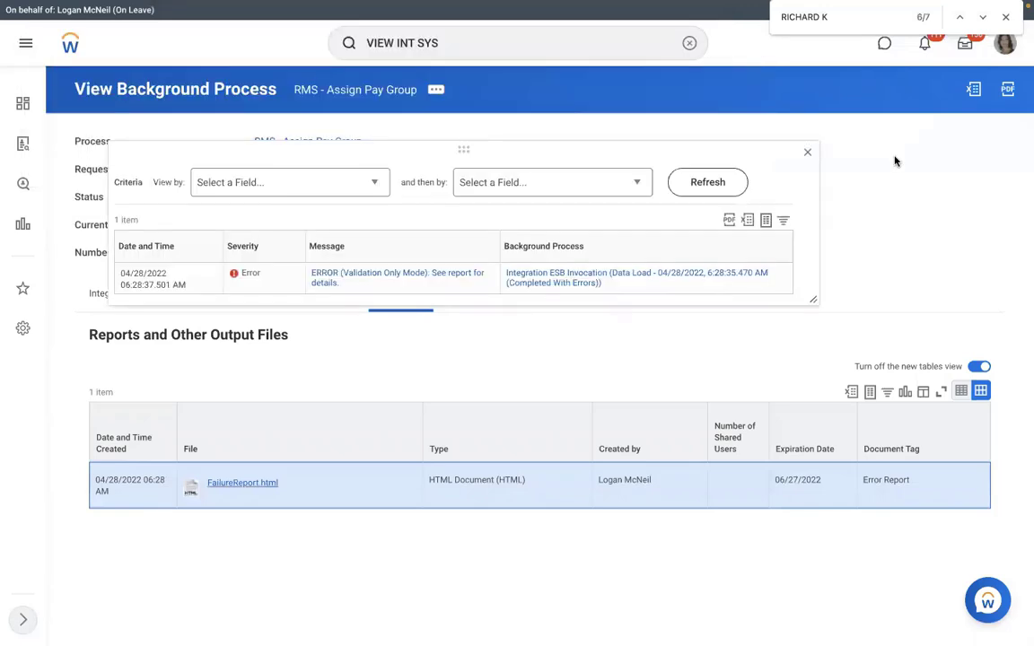
{"action": "left_click", "coordinate": [807, 156]}
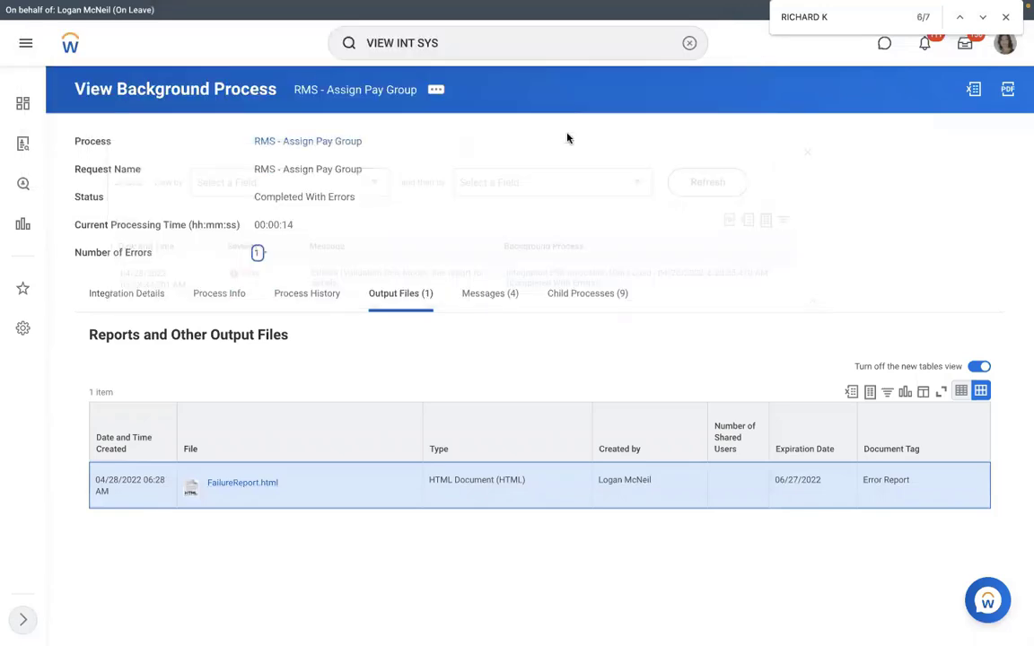
{"action": "left_click", "coordinate": [158, 295]}
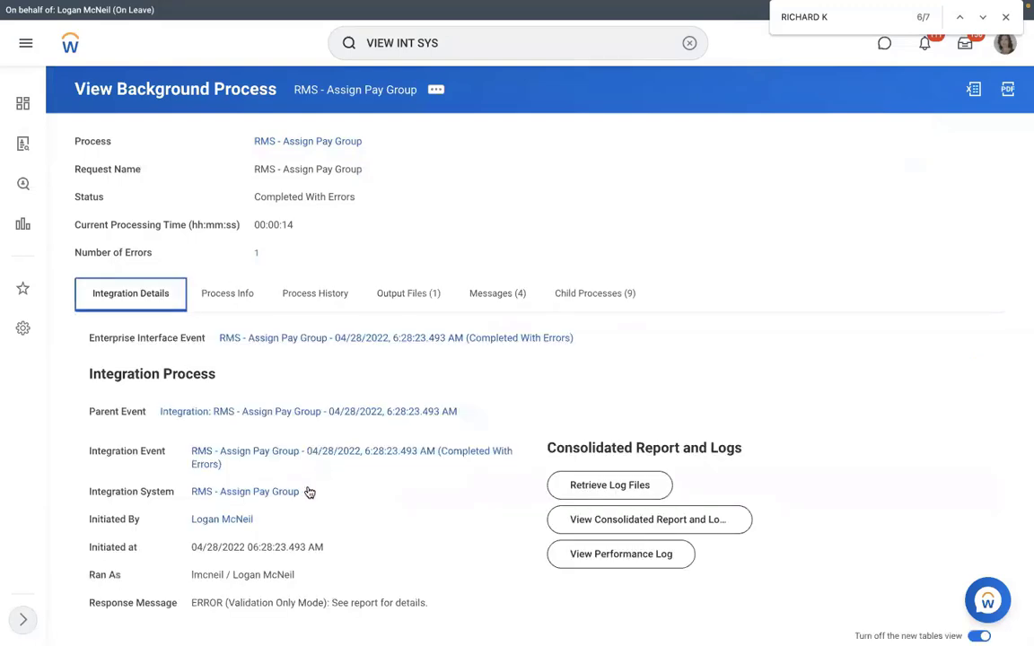
{"action": "left_click", "coordinate": [311, 493]}
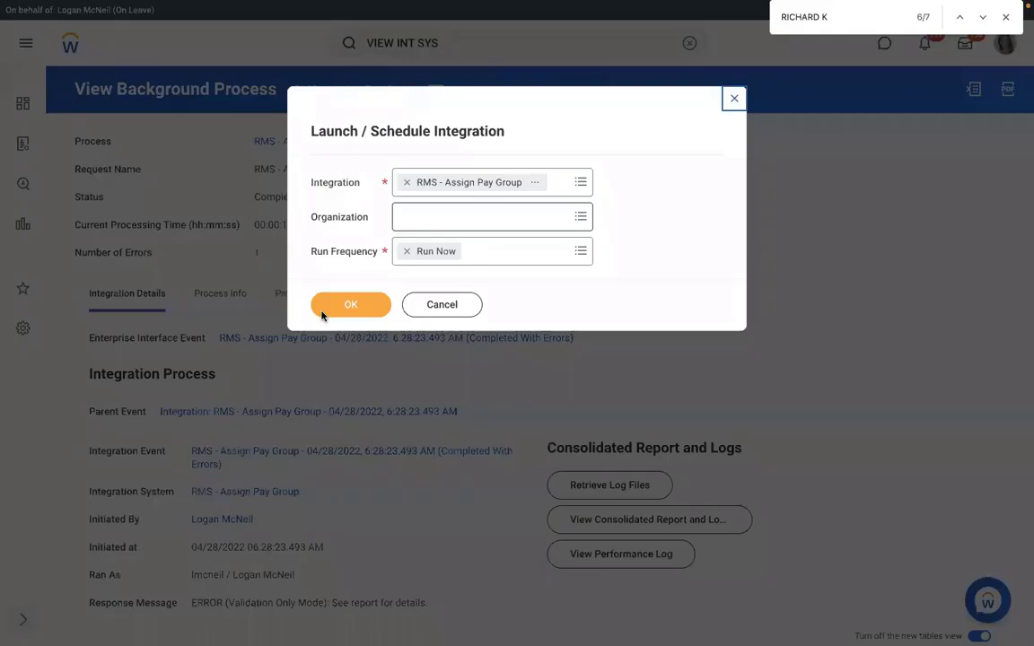
Step: Launch with Run Now, attach the corrected Assign_Pay_Group.xlsx, and tick Add Errors to Attachment
{"action": "left_click", "coordinate": [321, 306]}
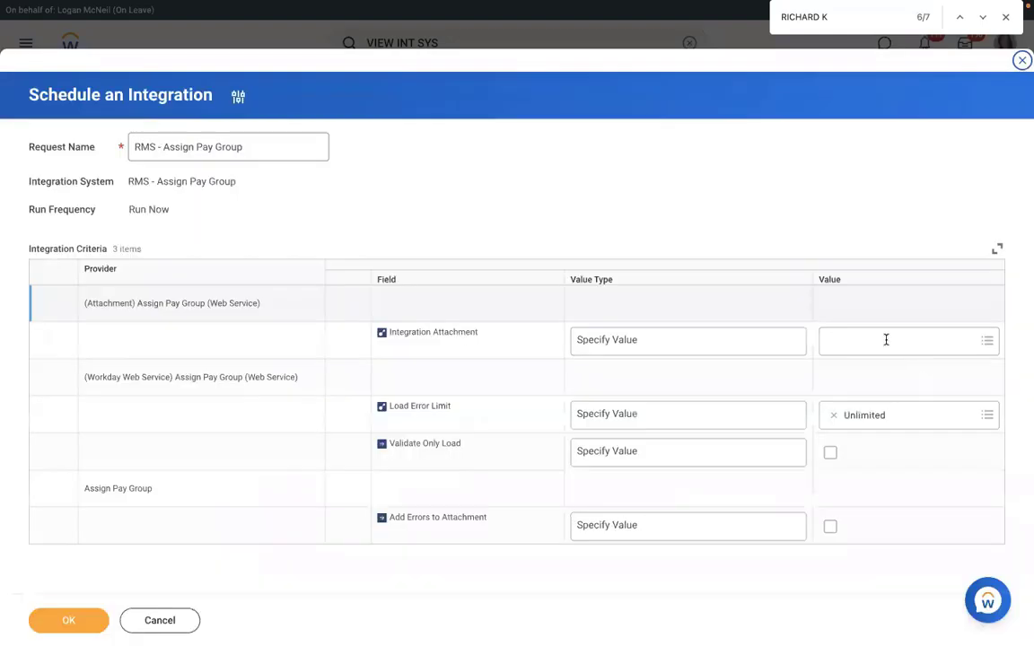
{"action": "left_click", "coordinate": [884, 319]}
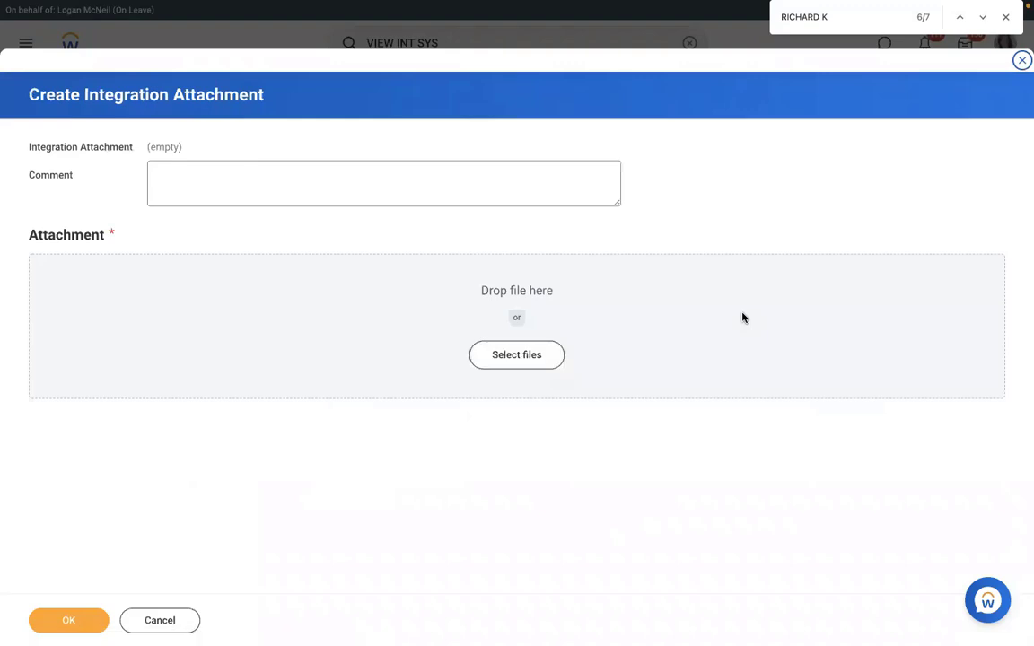
{"action": "left_click", "coordinate": [65, 621]}
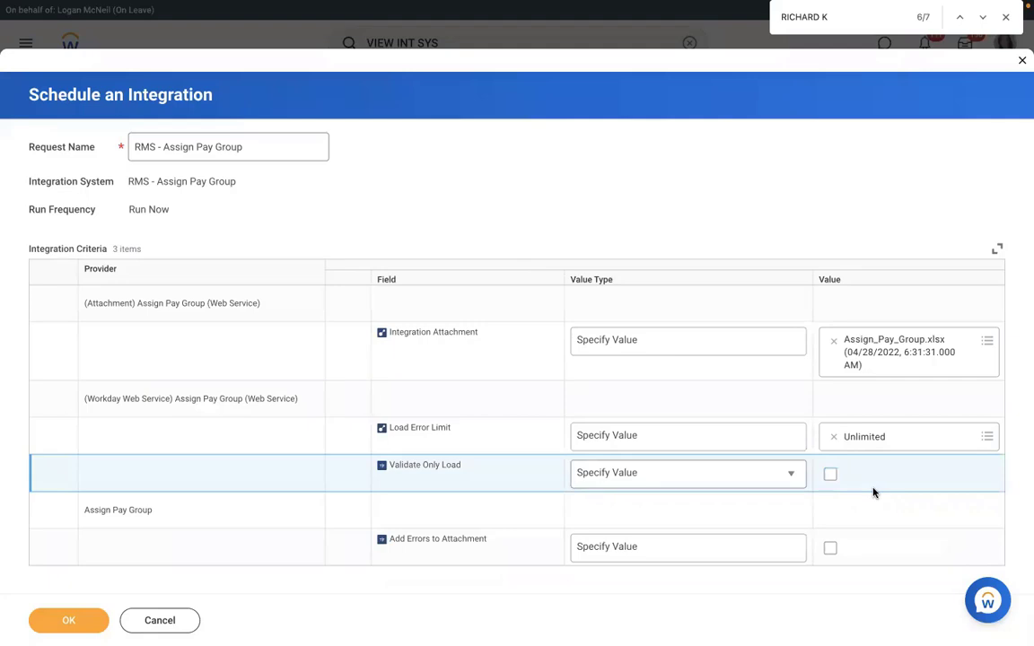
{"action": "left_click", "coordinate": [830, 547]}
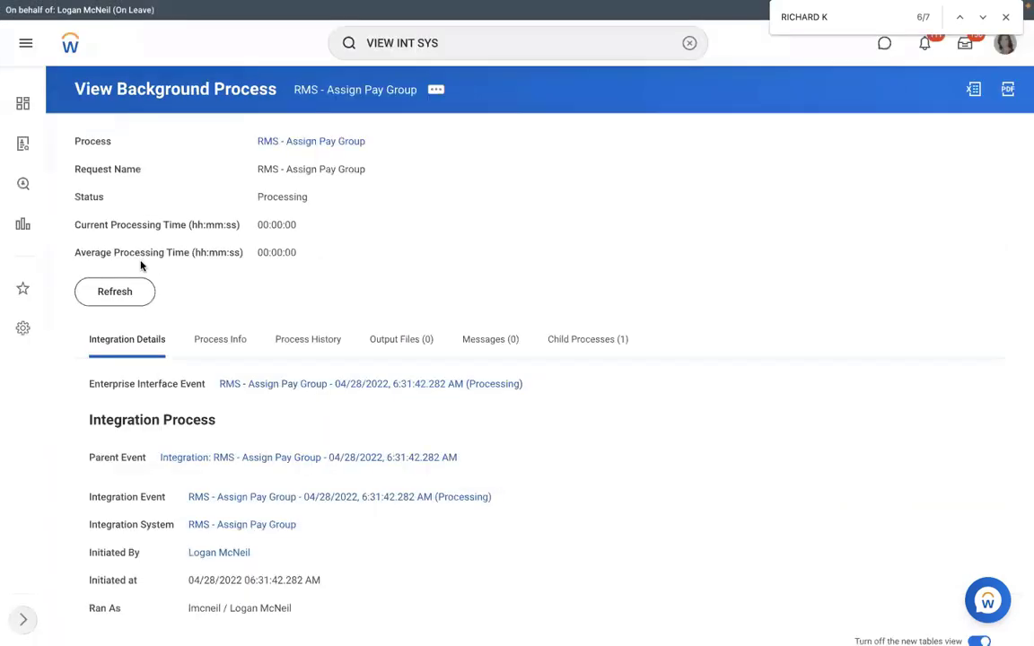
Step: Submit the run and refresh until it shows Completed with all records loaded successfully
{"action": "left_click", "coordinate": [106, 293]}
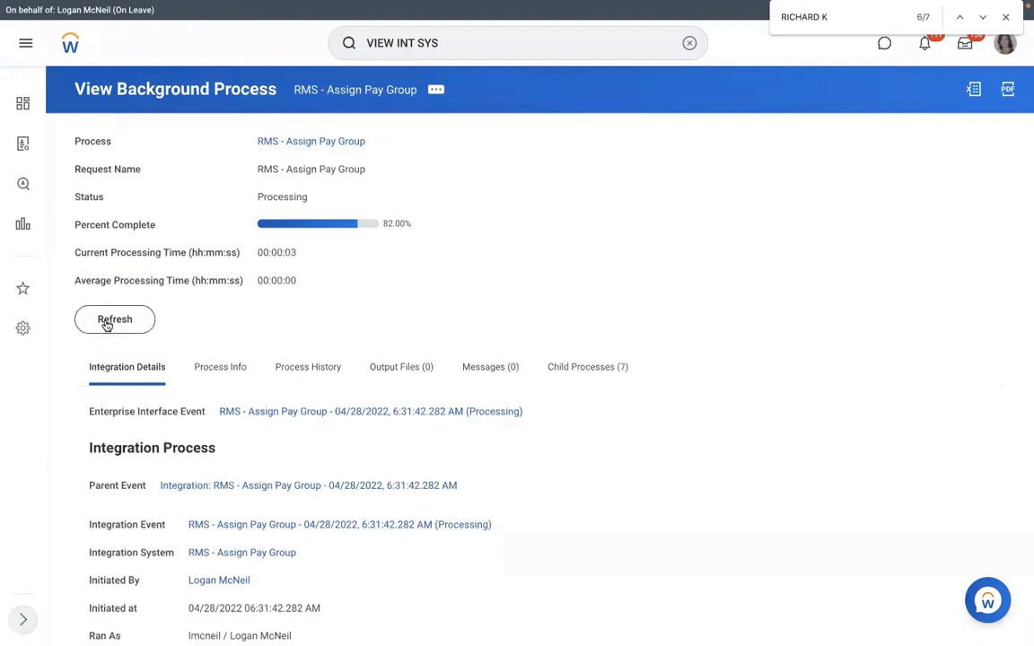
{"action": "left_click", "coordinate": [107, 323]}
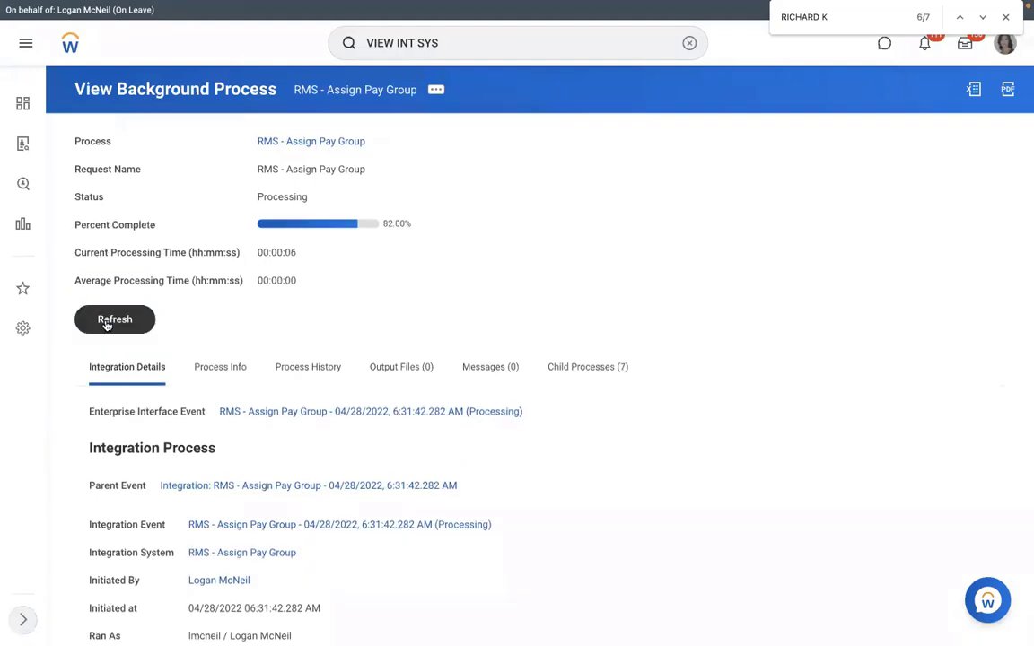
{"action": "left_click", "coordinate": [107, 323]}
{"action": "left_click", "coordinate": [106, 323]}
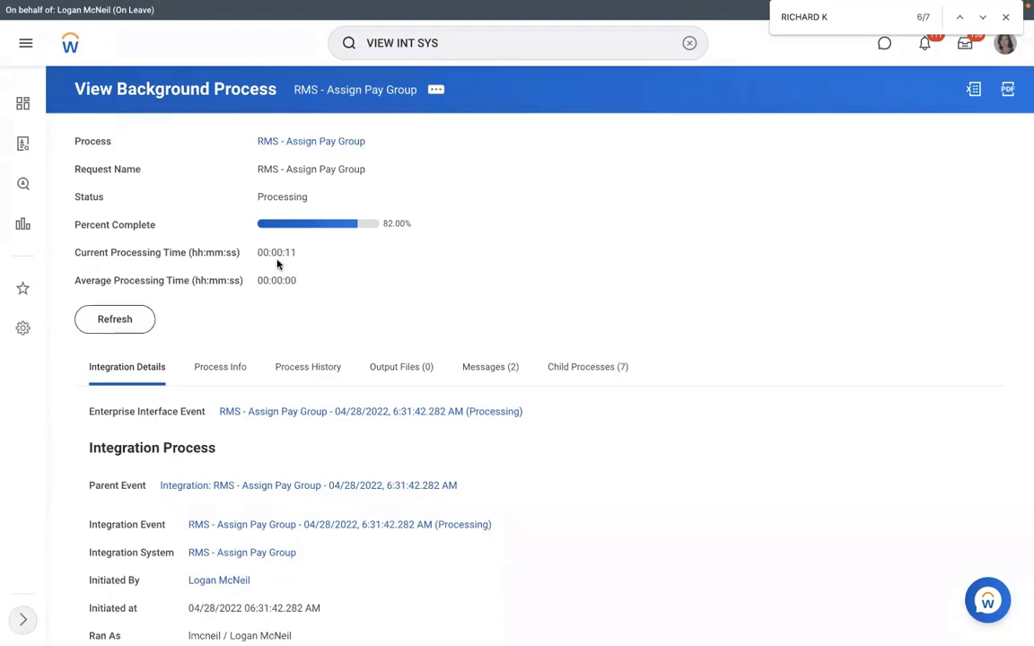
{"action": "left_click", "coordinate": [109, 322]}
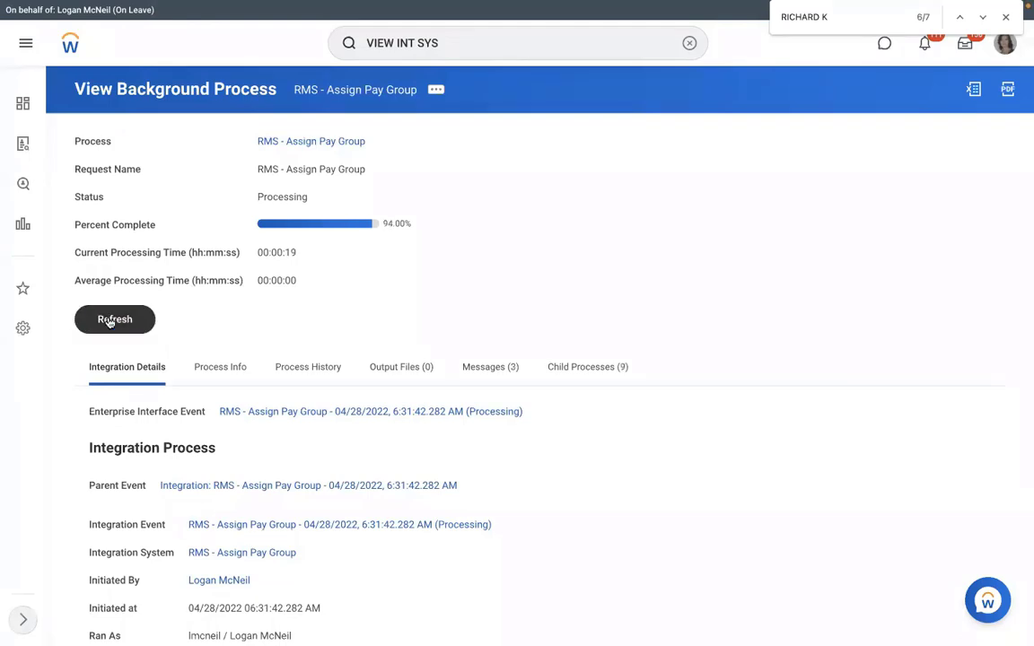
{"action": "left_click", "coordinate": [109, 323]}
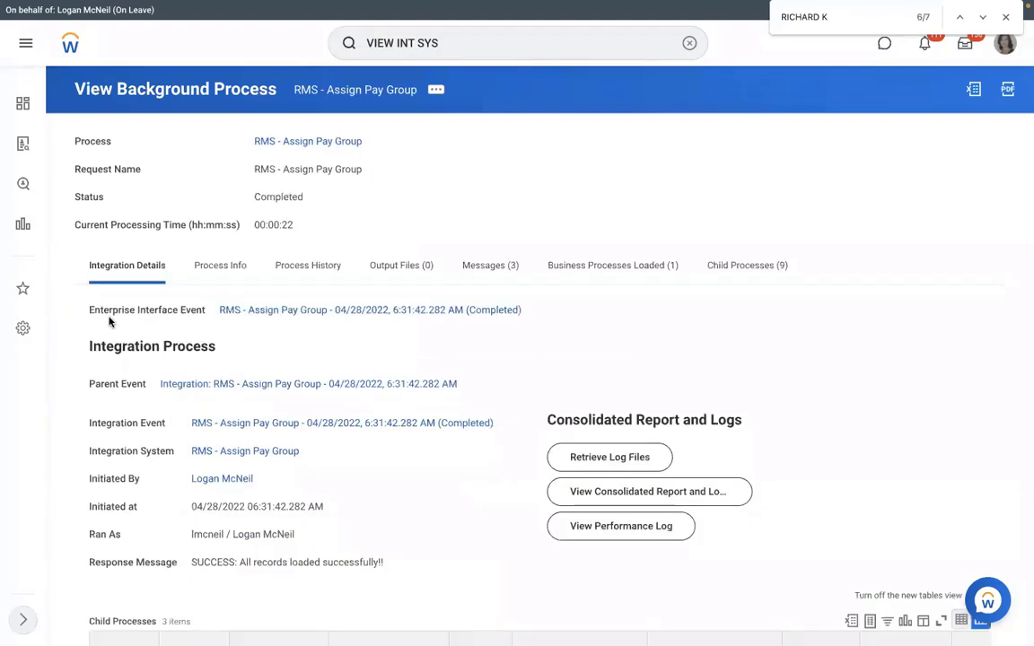
{"action": "double_click", "coordinate": [362, 197]}
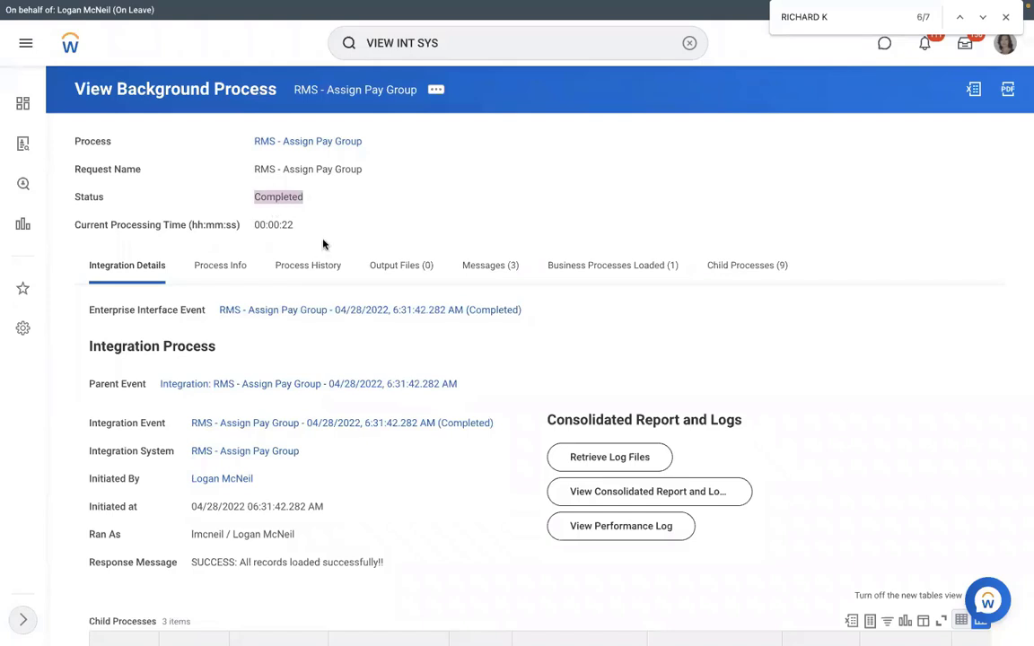
{"action": "left_click", "coordinate": [218, 272]}
{"action": "left_click", "coordinate": [124, 265]}
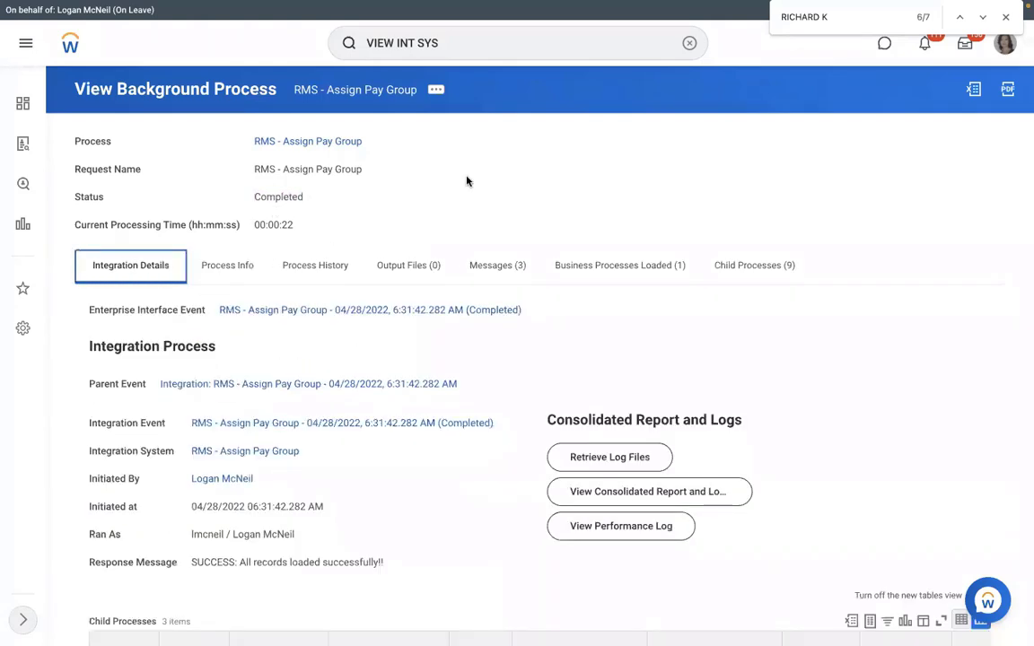
{"action": "scroll", "coordinate": [465, 181], "scroll_direction": "down", "scroll_amount": 1}
{"action": "scroll", "coordinate": [464, 179], "scroll_direction": "down", "scroll_amount": 1}
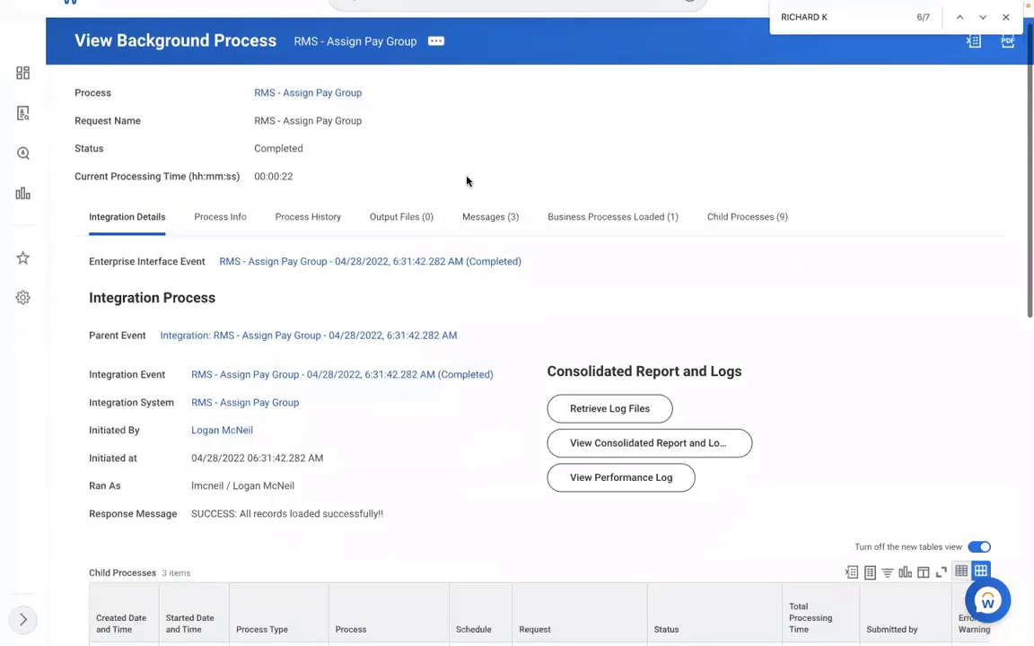
{"action": "scroll", "coordinate": [464, 188], "scroll_direction": "down", "scroll_amount": 4}
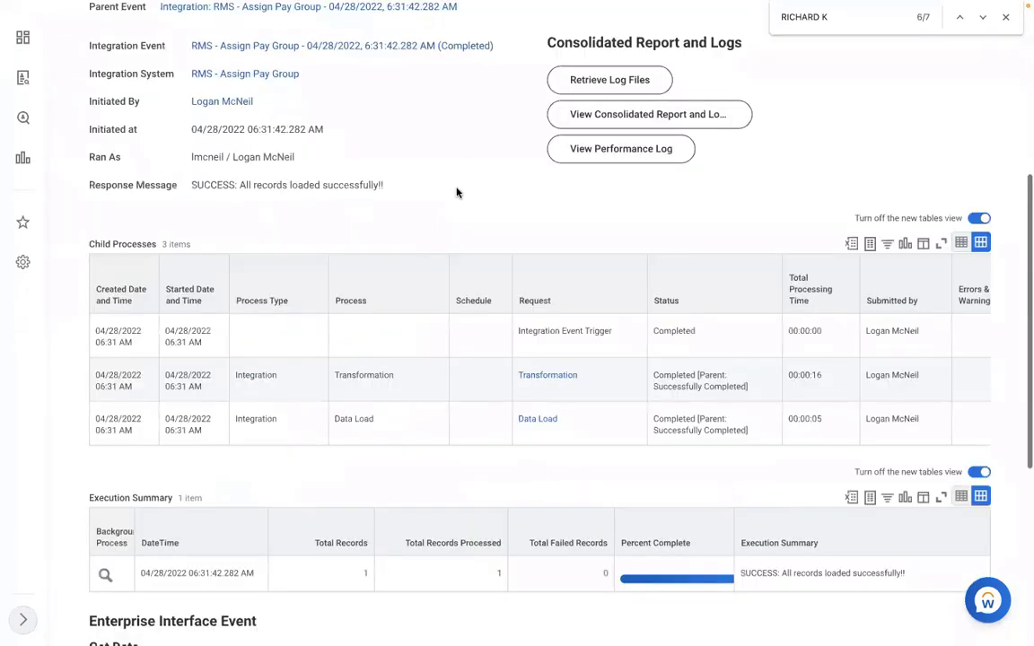
{"action": "scroll", "coordinate": [329, 329], "scroll_direction": "down", "scroll_amount": 3}
{"action": "left_click", "coordinate": [314, 321]}
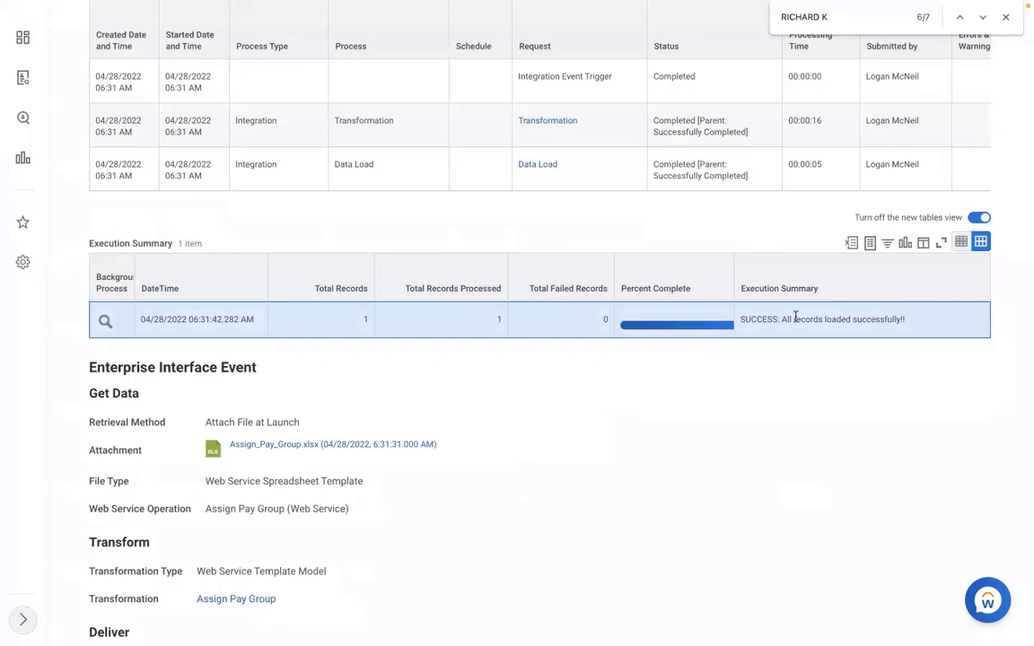
{"action": "triple_click", "coordinate": [763, 321]}
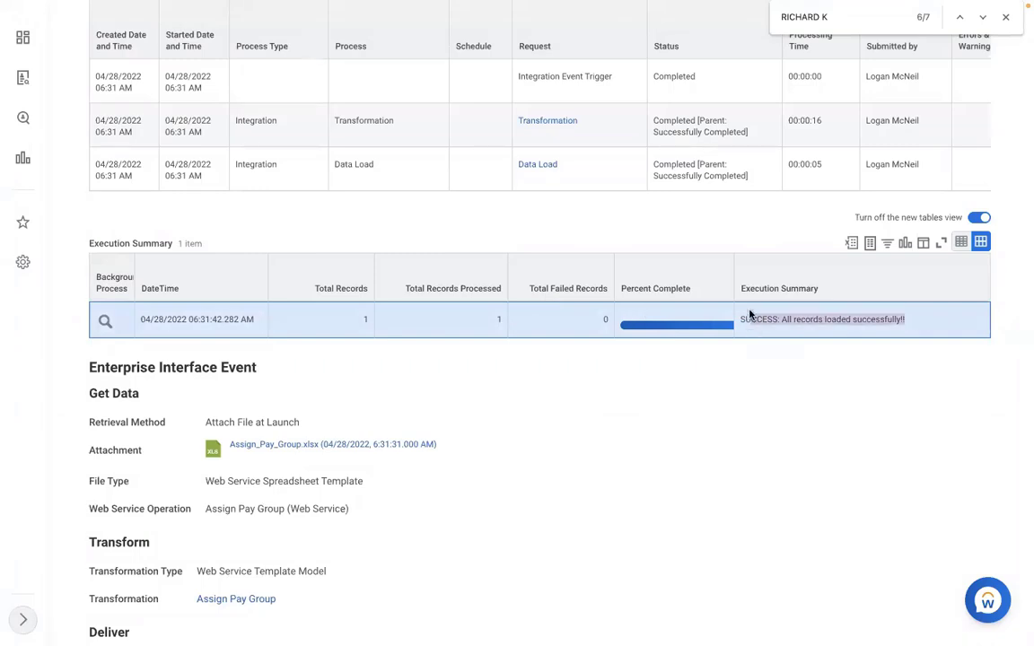
{"action": "left_click", "coordinate": [909, 324]}
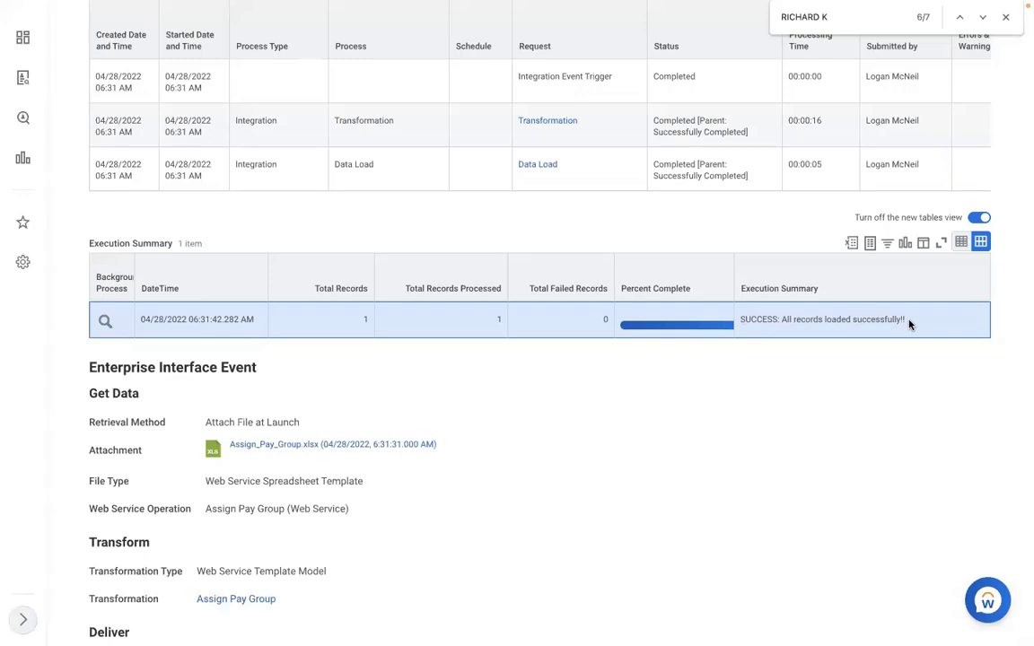
{"action": "scroll", "coordinate": [909, 324], "scroll_direction": "up", "scroll_amount": 3}
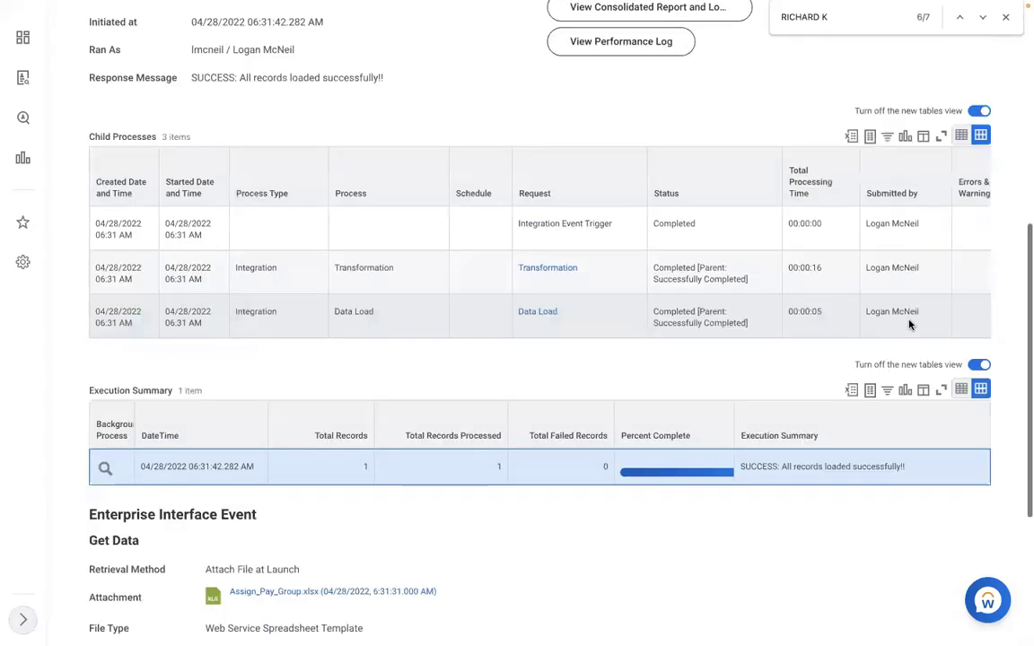
{"action": "scroll", "coordinate": [909, 324], "scroll_direction": "up", "scroll_amount": 7}
{"action": "scroll", "coordinate": [689, 50], "scroll_direction": "up", "scroll_amount": 3}
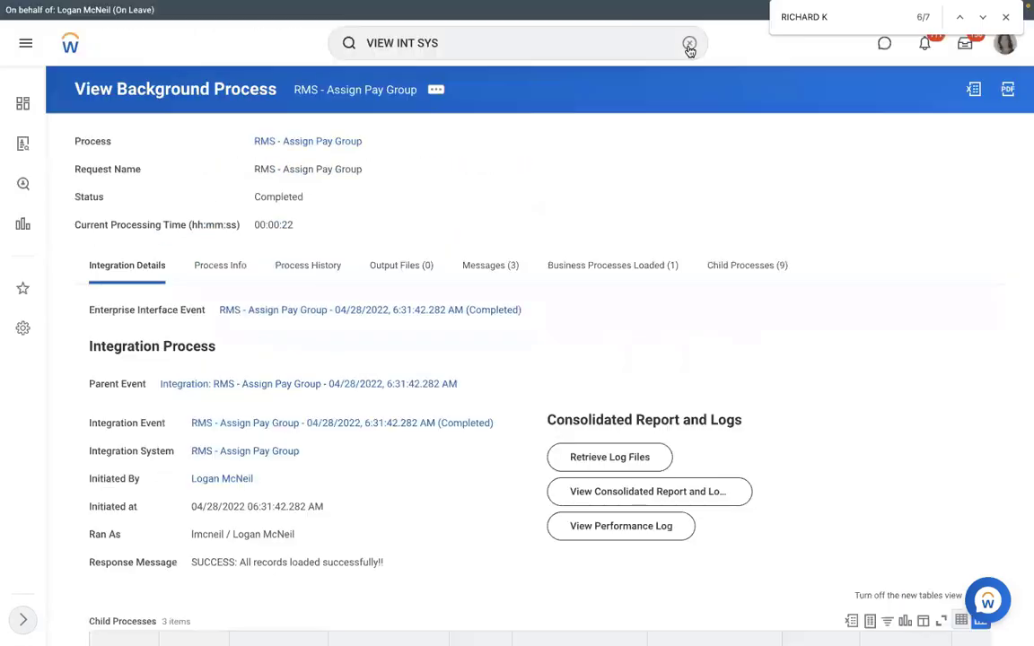
Step: Run the View Pay Group task and select the RMS - Monthly PYG pay group
{"action": "left_click", "coordinate": [688, 45]}
{"action": "type", "text": "V"}
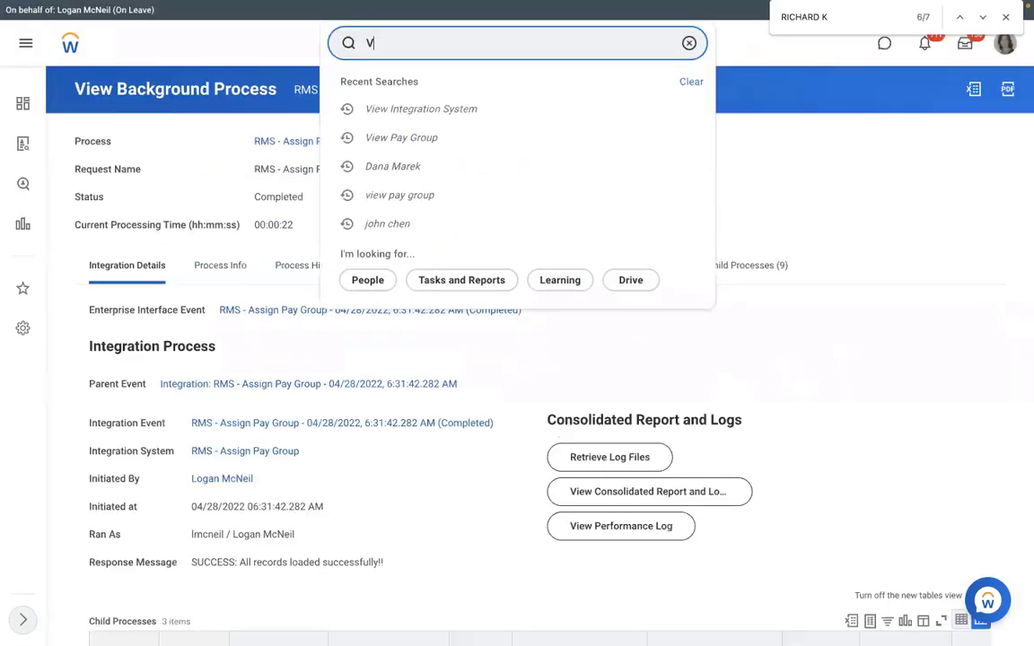
{"action": "type", "text": "IEW PAY GROUP"}
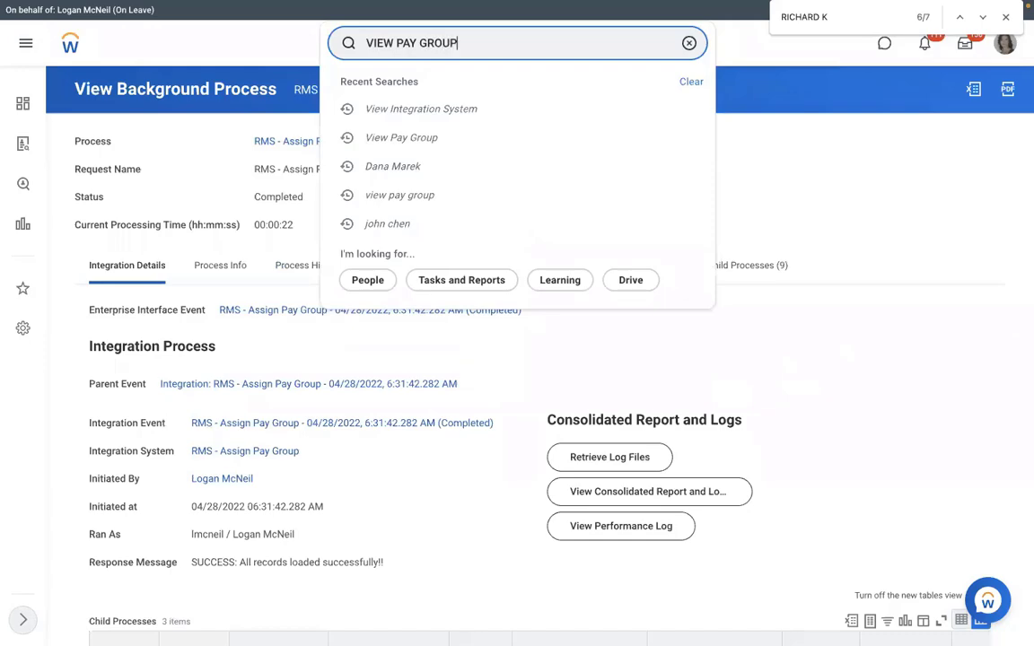
{"action": "left_click", "coordinate": [480, 88]}
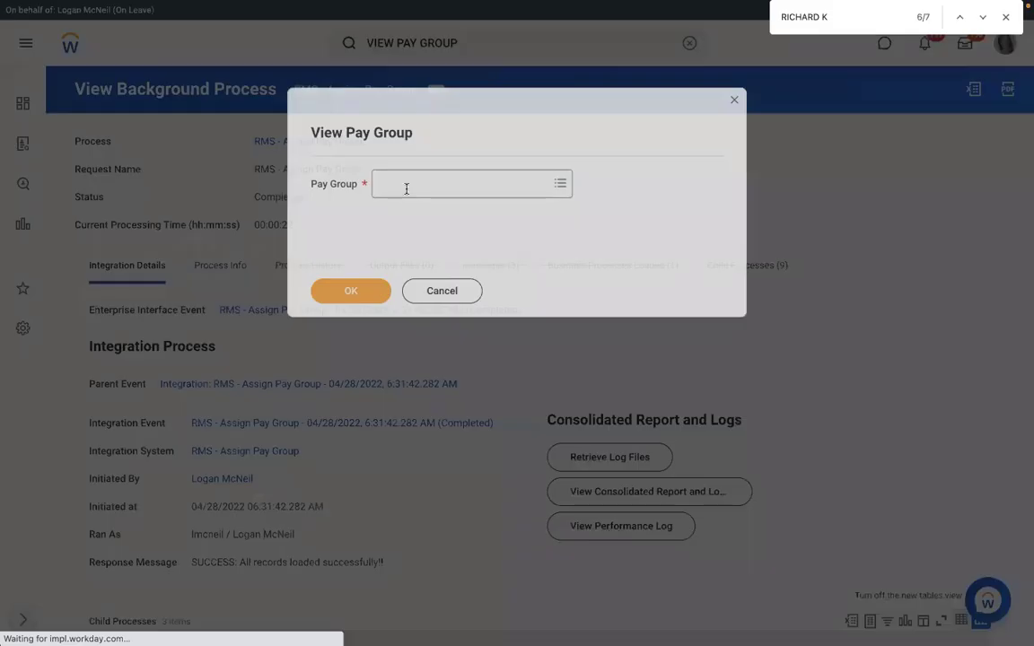
{"action": "left_click", "coordinate": [406, 188]}
{"action": "type", "text": "R"}
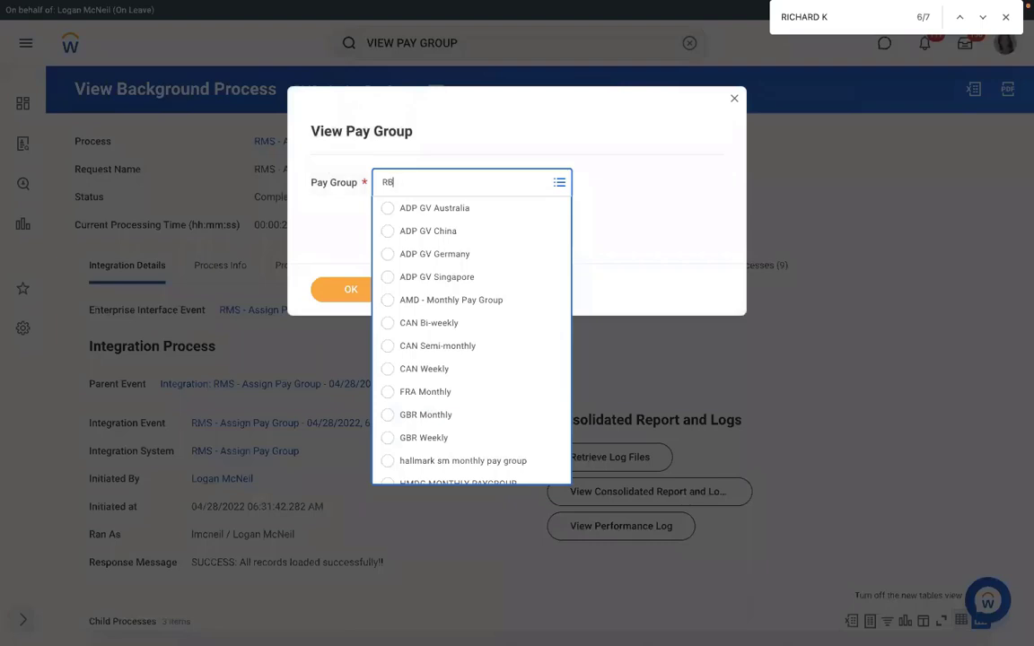
{"action": "type", "text": "MS"}
{"action": "left_click", "coordinate": [395, 208]}
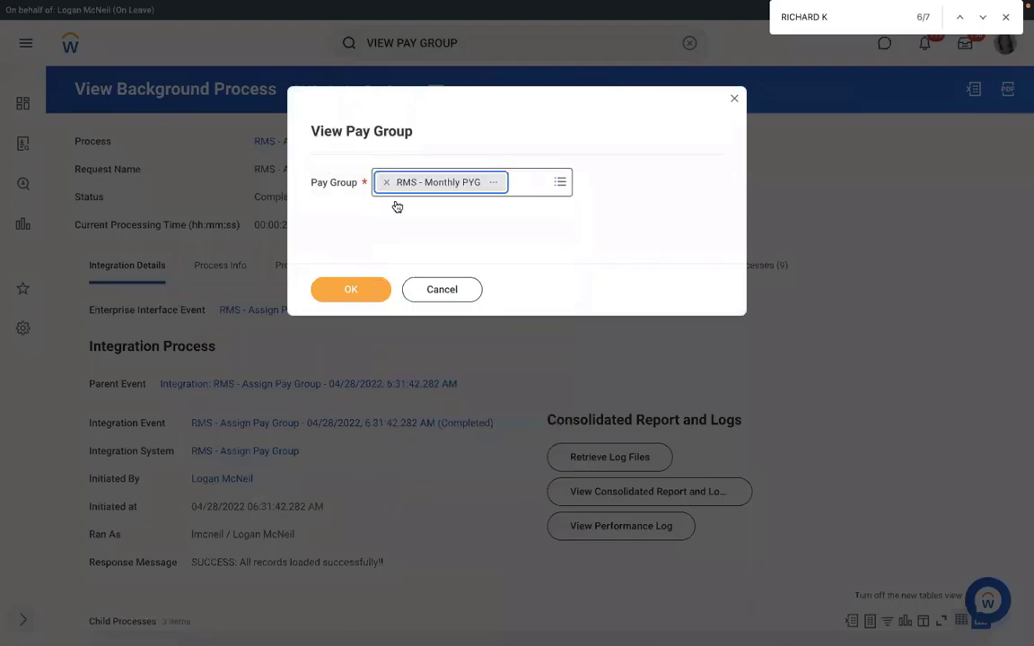
Step: Show the pay group's 4 members, including P-00053 Corporate Paralegal, then move to the Word document
{"action": "left_click", "coordinate": [342, 291]}
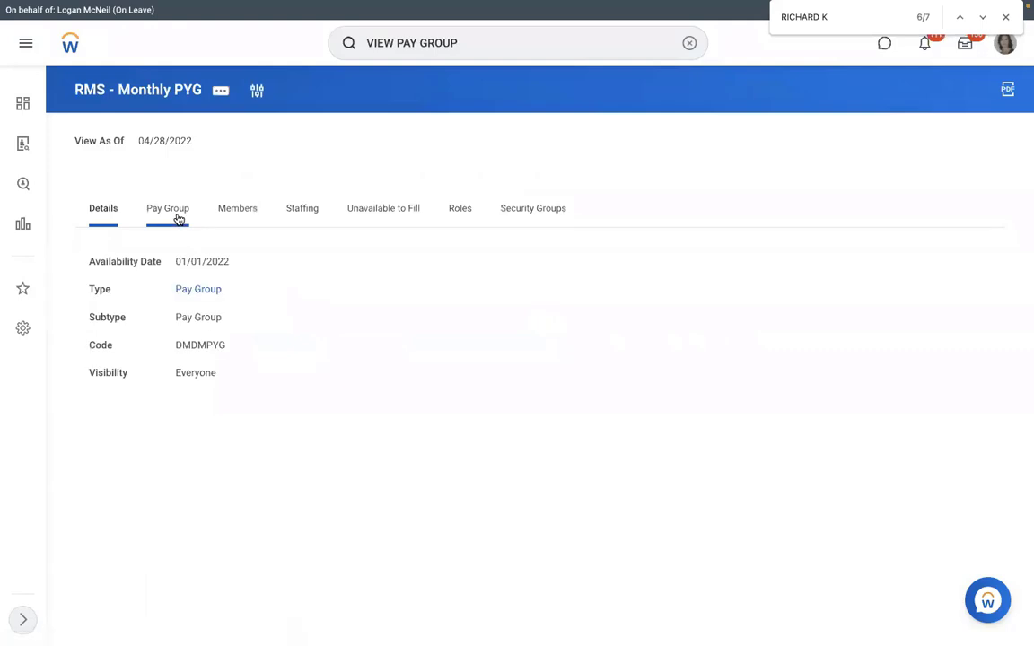
{"action": "left_click", "coordinate": [235, 213]}
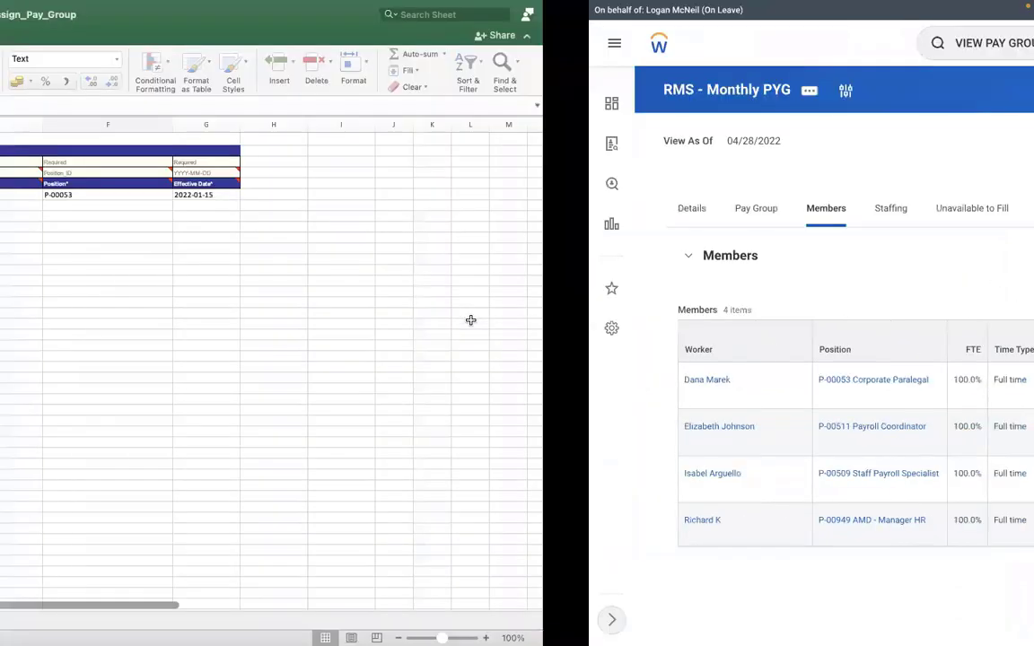
{"action": "key", "text": "ctrl+Right"}
{"action": "key", "text": "ctrl+Right"}
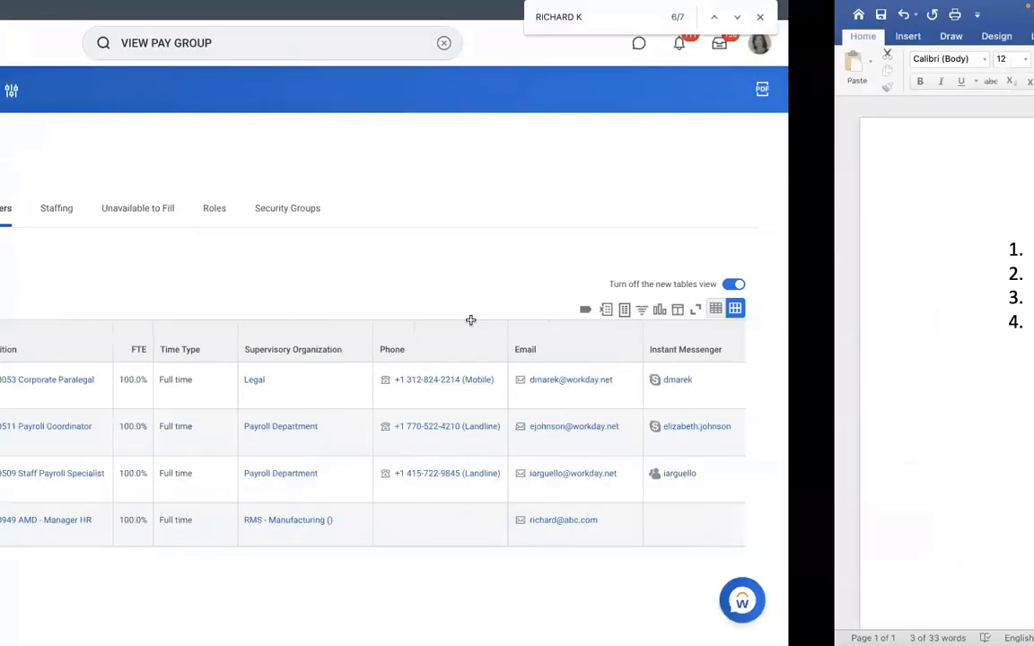